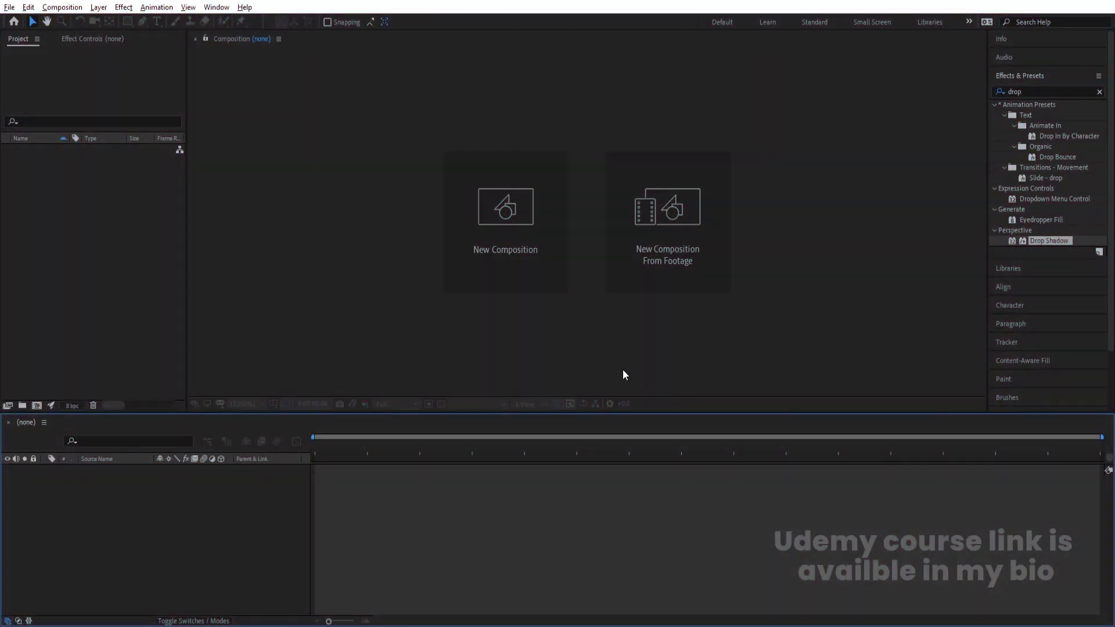
Create a 1920 x 1080, 30 fps composition named Main Animation and display its title/action-safe guides
left_click(613, 363)
left_click(517, 203)
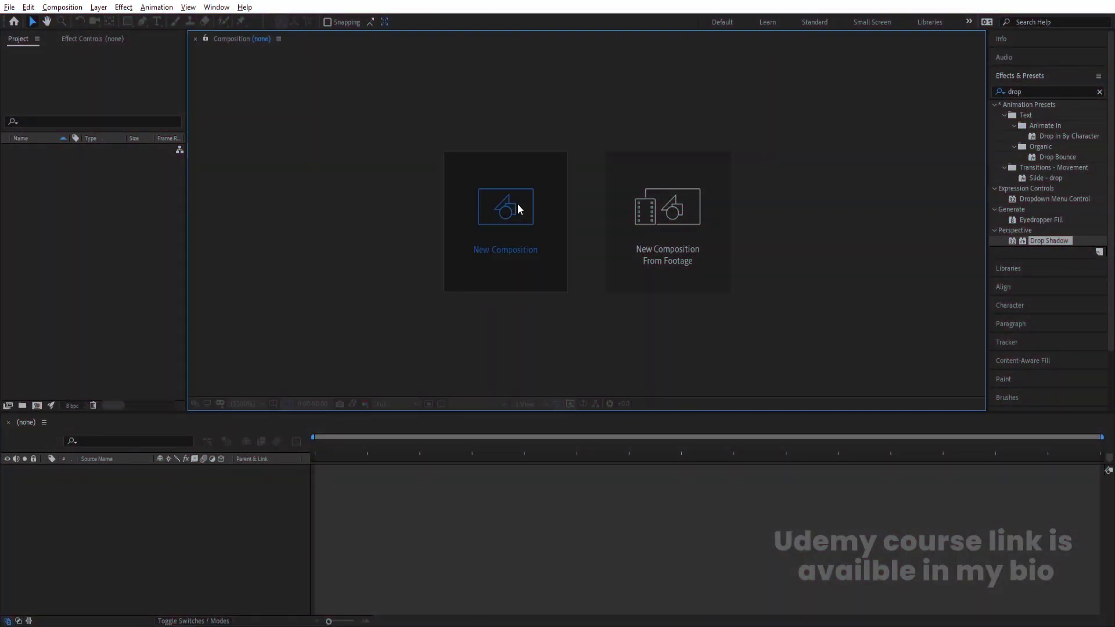
type("Main Animation")
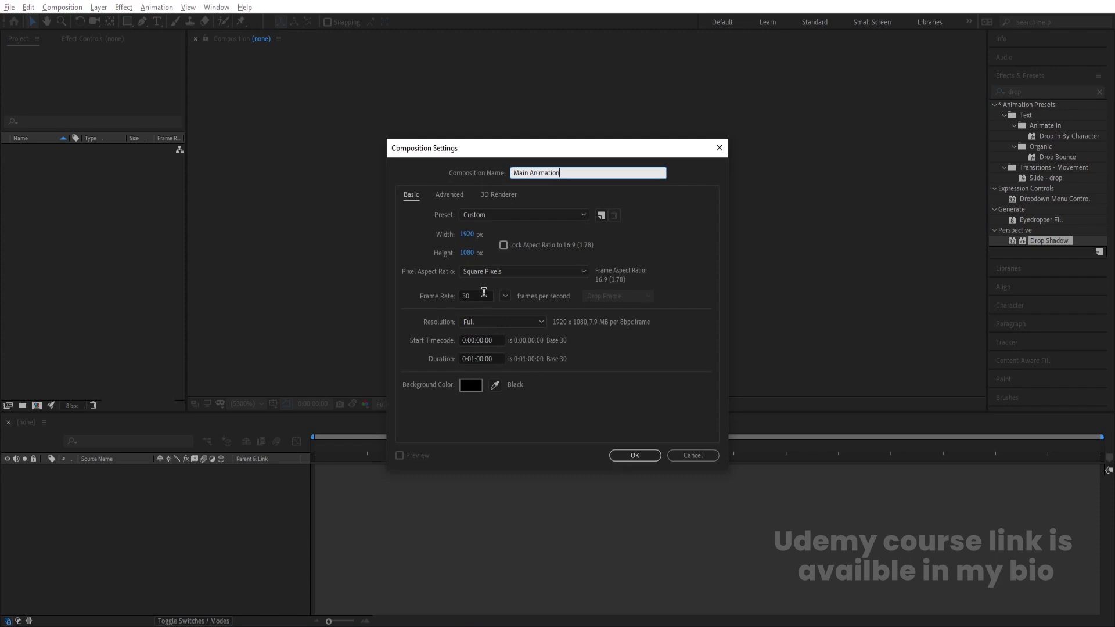
left_click(619, 460)
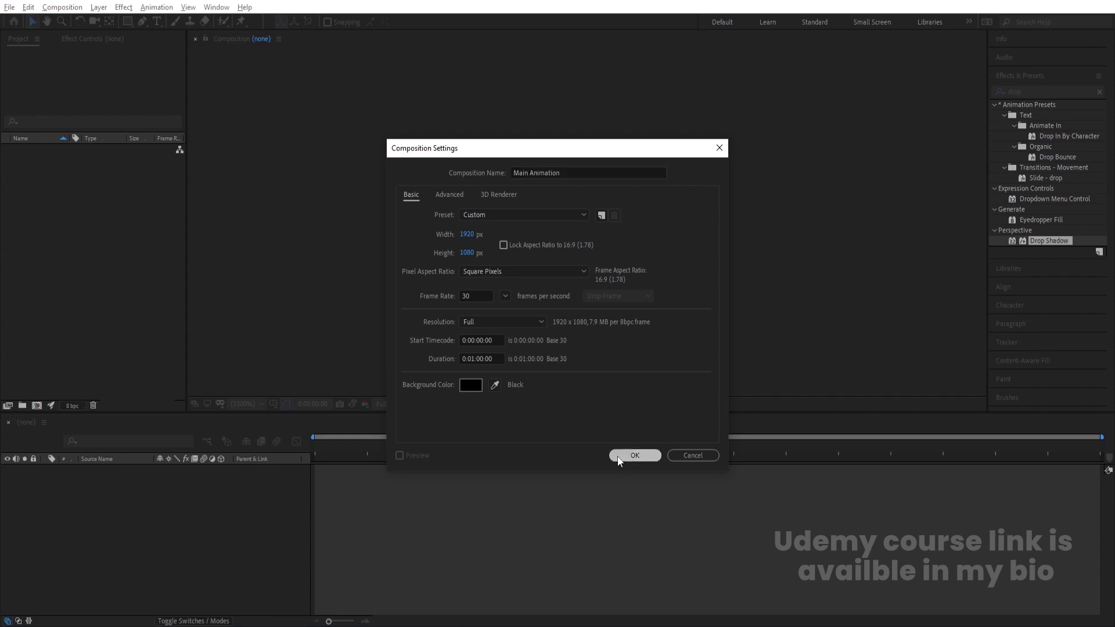
left_click(273, 404)
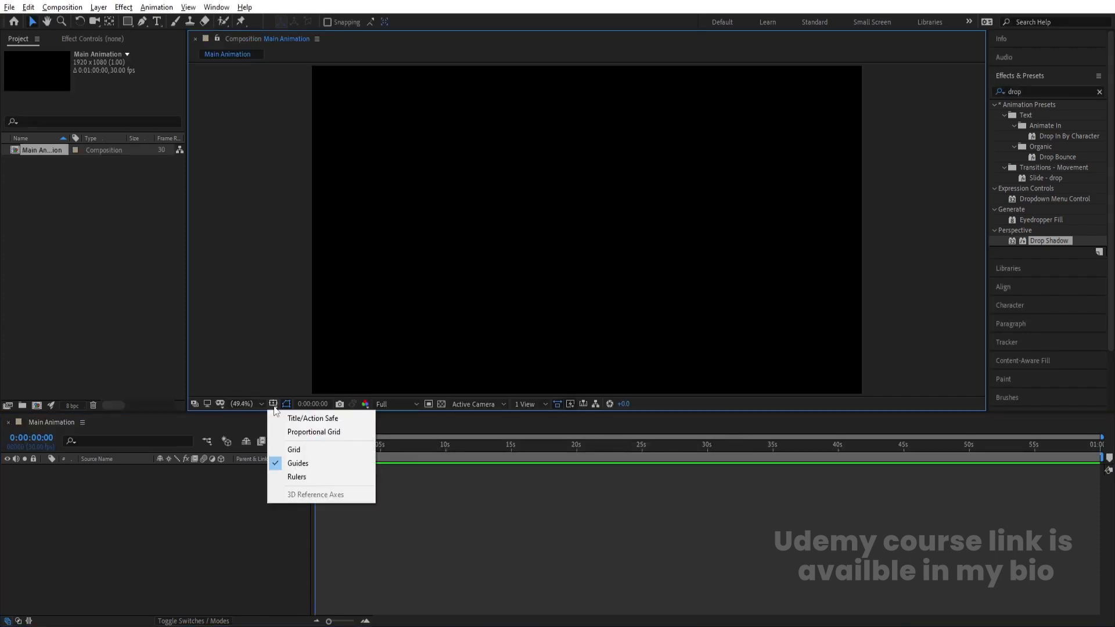
left_click(319, 422)
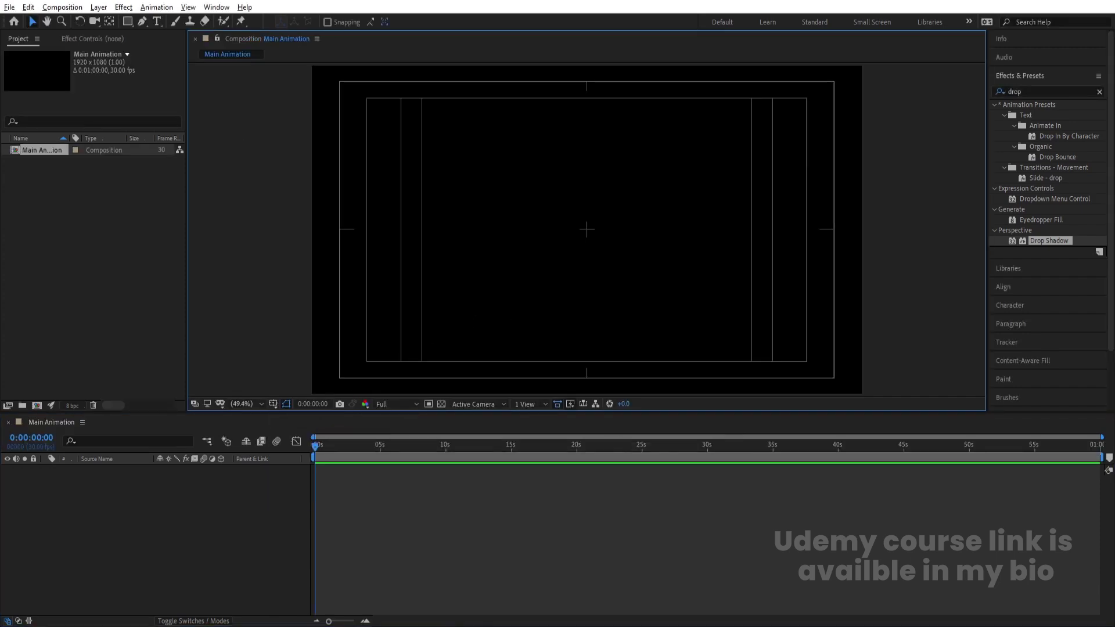
Set the Type tool's text colour to a red fill with no stroke
left_click(157, 22)
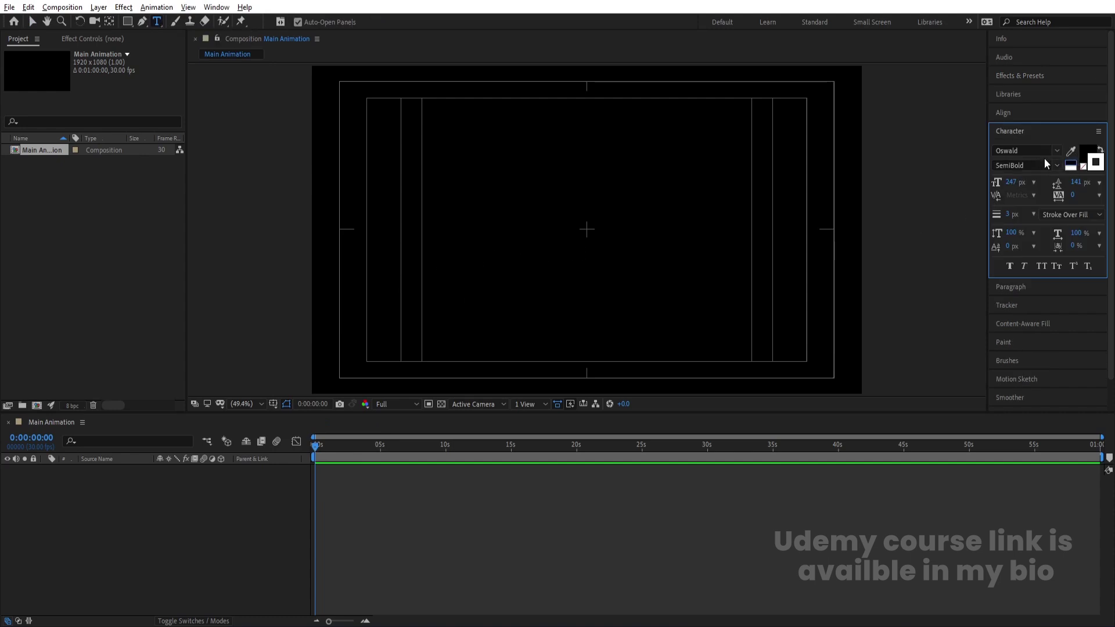
left_click(1083, 167)
left_click(1087, 155)
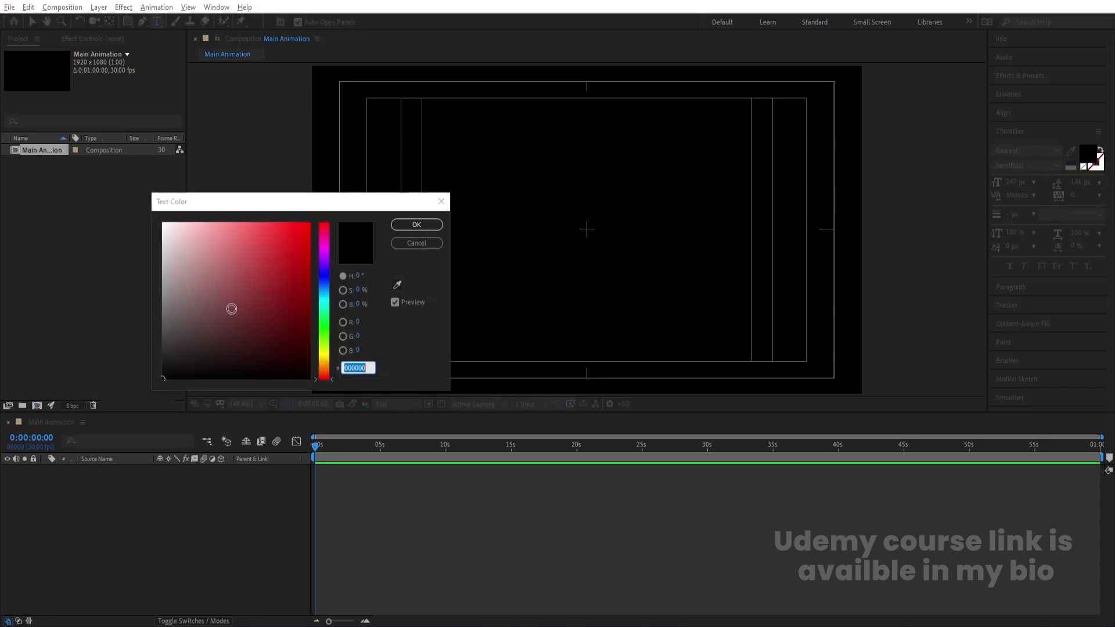
left_click_drag(232, 309, 404, 178)
key("Num_Lock")
left_click(417, 225)
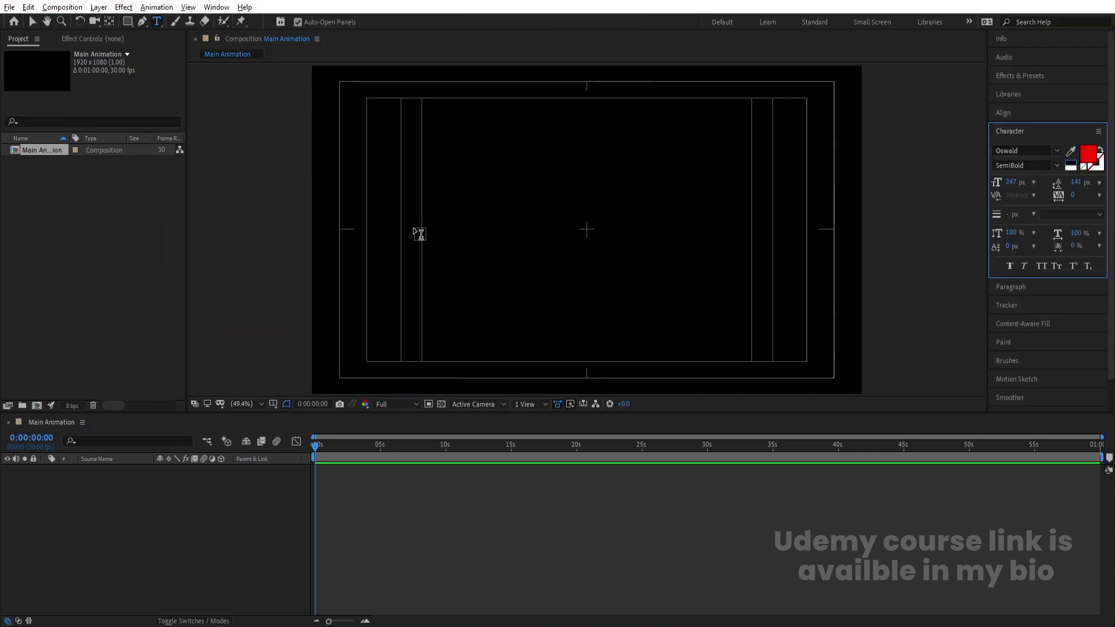
Add a text layer reading TYPOGRAPHY in the composition
left_click(491, 257)
type("TYPOGRA")
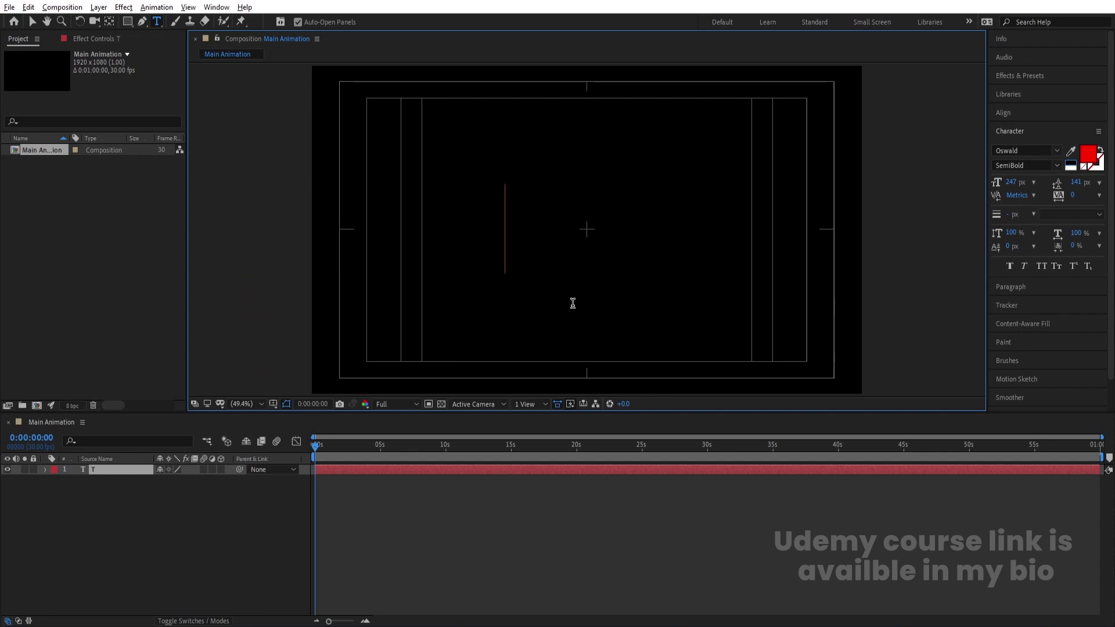
type("PHY")
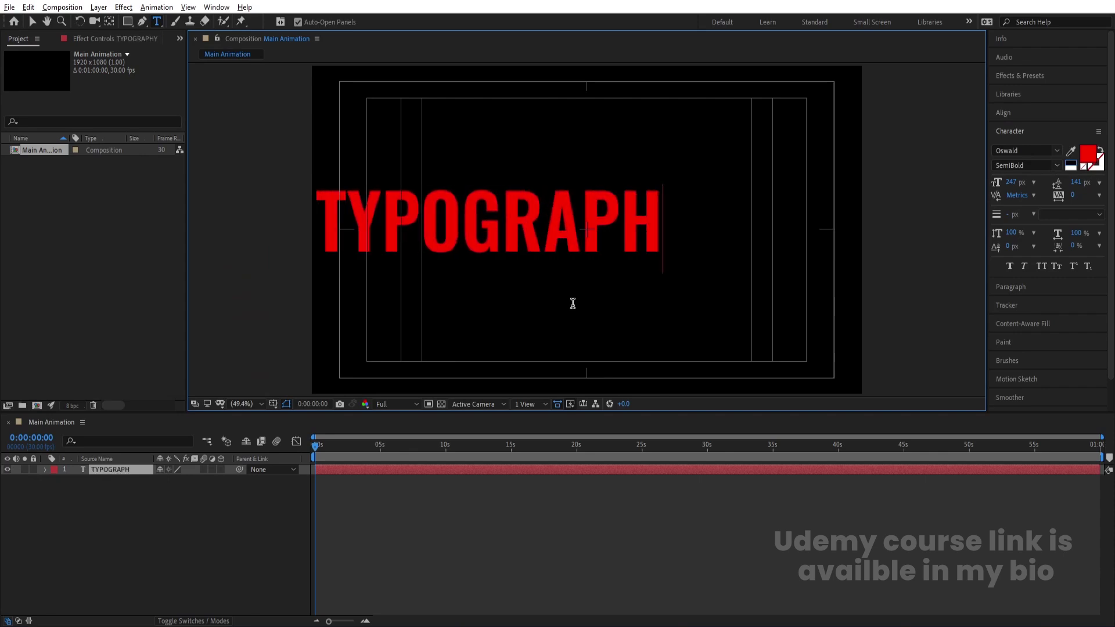
left_click(138, 530)
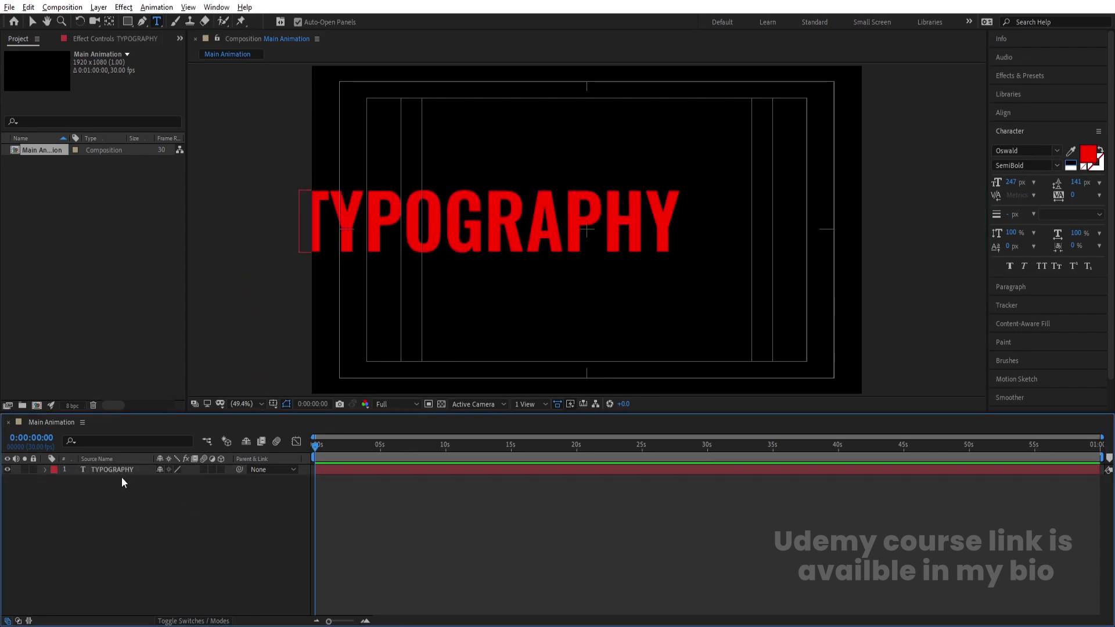
Center the TYPOGRAPHY layer's anchor point and align the layer to the composition's horizontal and vertical center
left_click(116, 469)
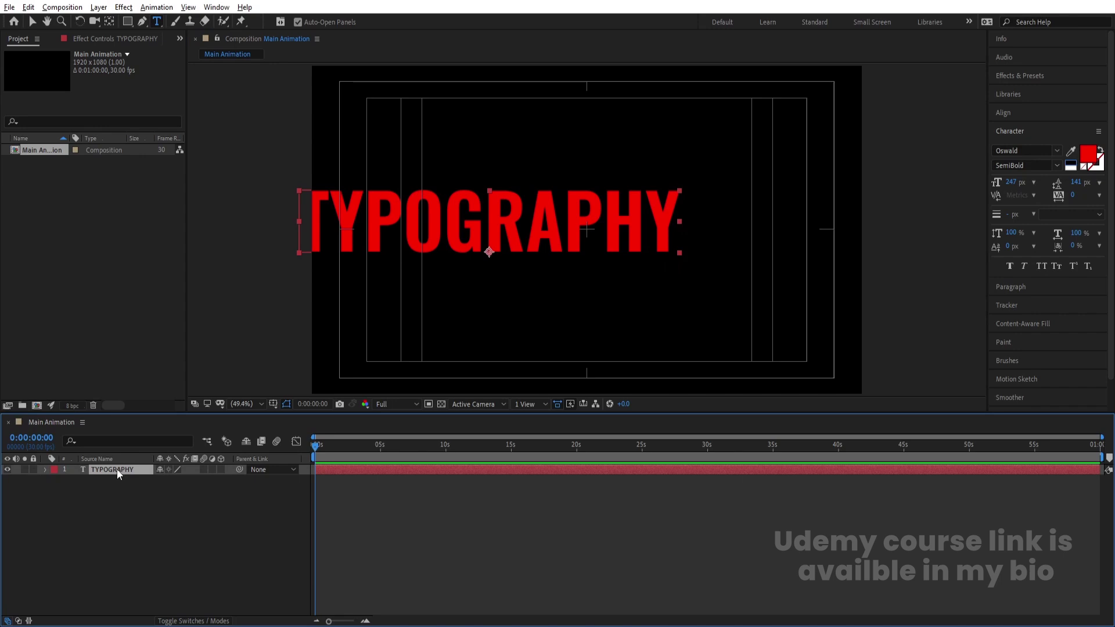
key("ctrl+alt+Home")
left_click(1022, 116)
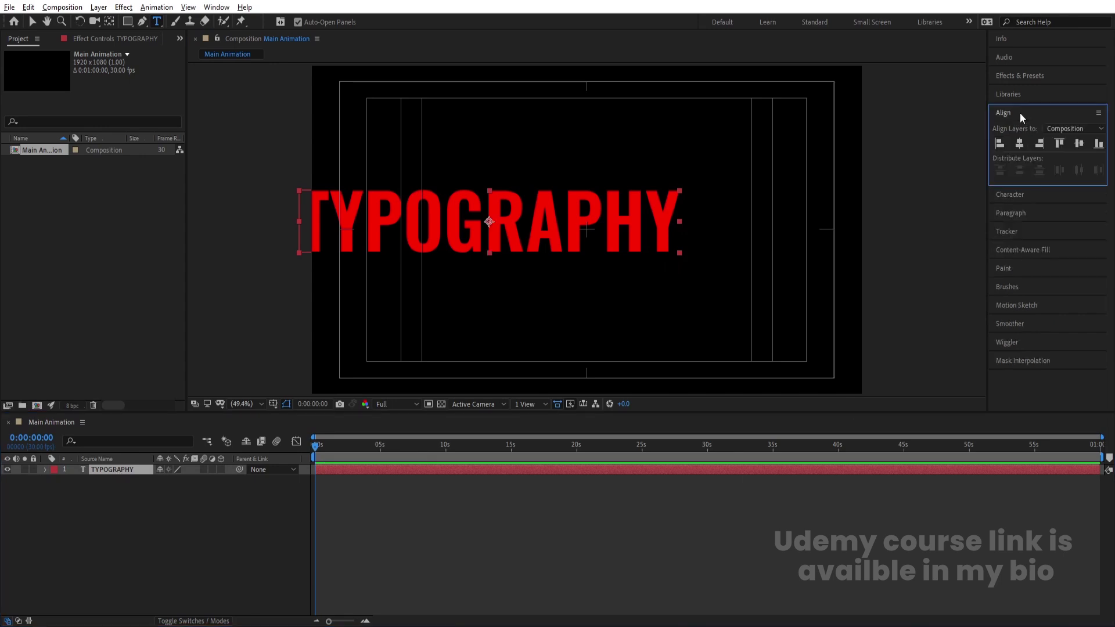
left_click(1023, 145)
left_click(1075, 145)
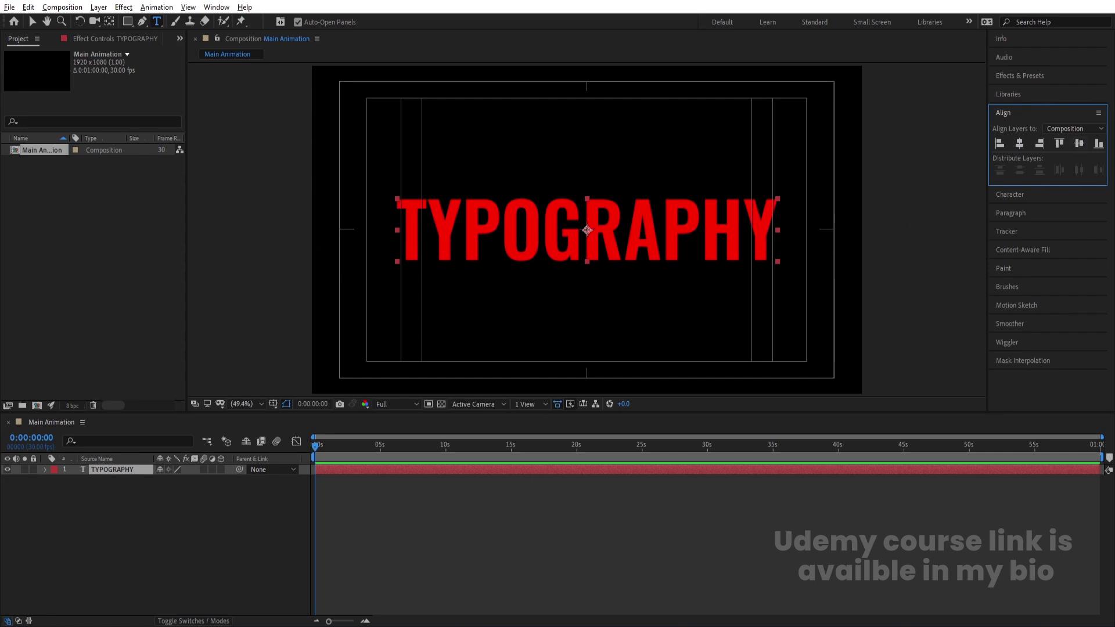
Duplicate the TYPOGRAPHY text layer and lock the original layer
left_click(117, 528)
left_click(107, 467)
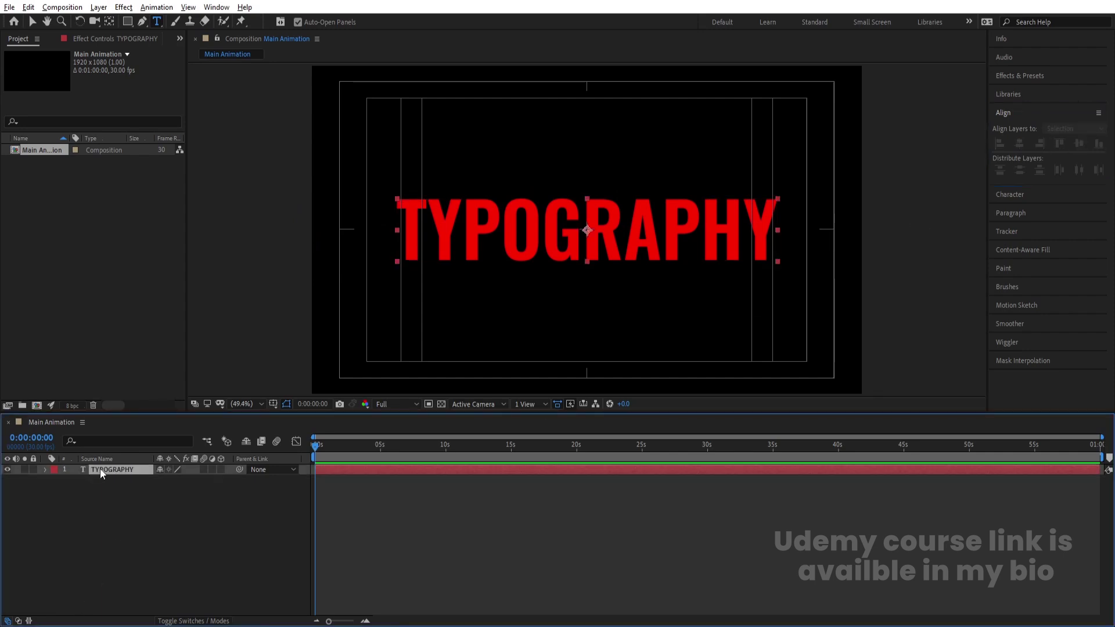
key("ctrl+d")
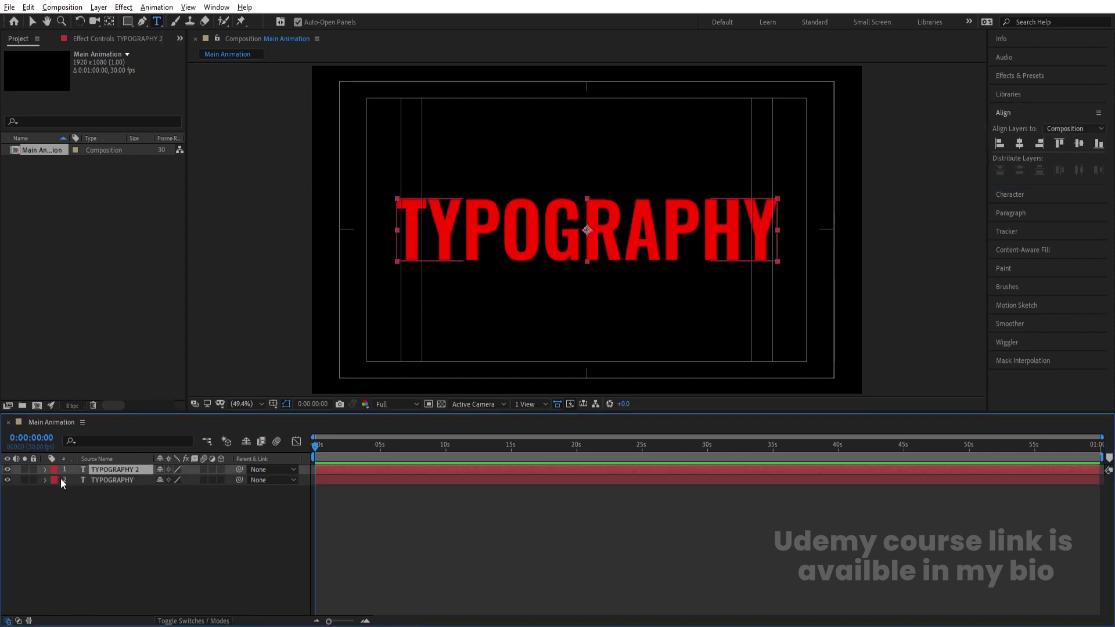
left_click(102, 481)
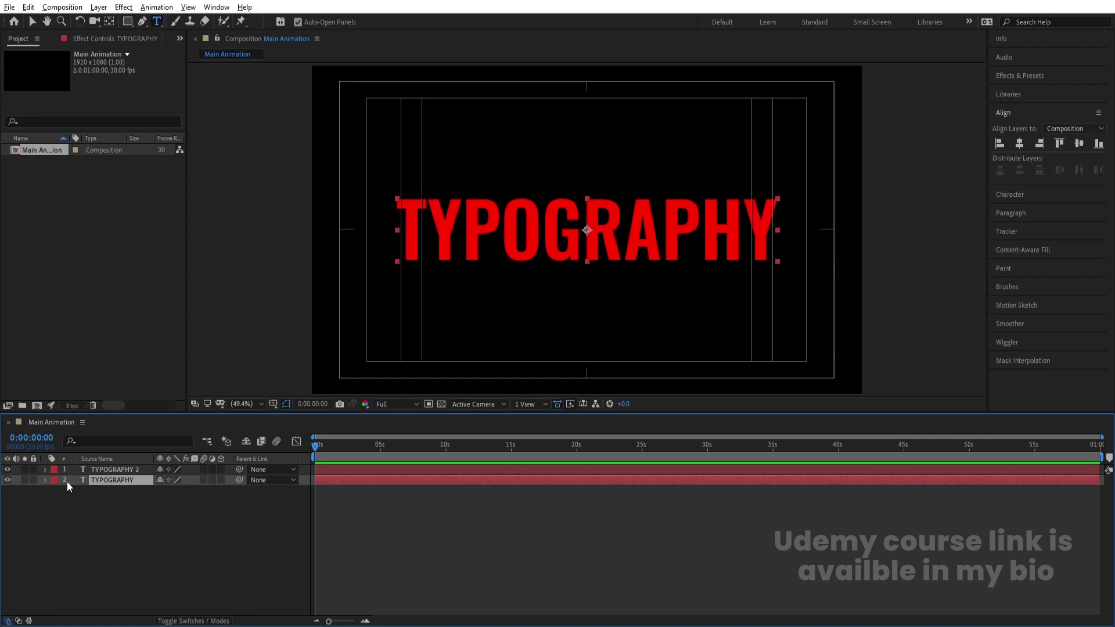
left_click(34, 480)
Remove every letter after the T from the duplicated text layer
left_click(108, 470)
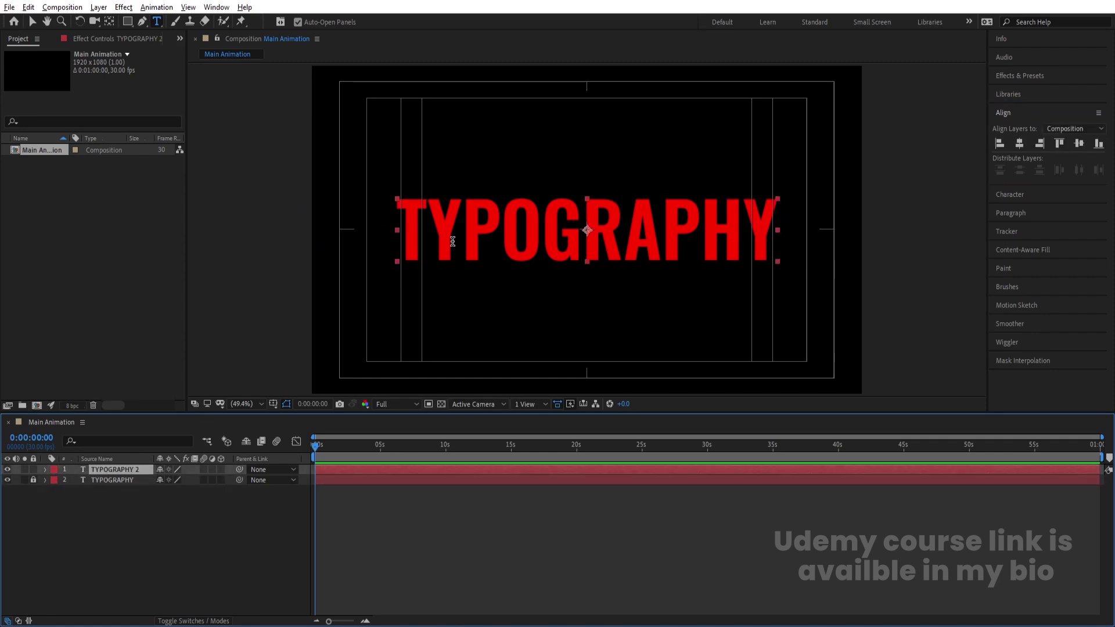
left_click(434, 212)
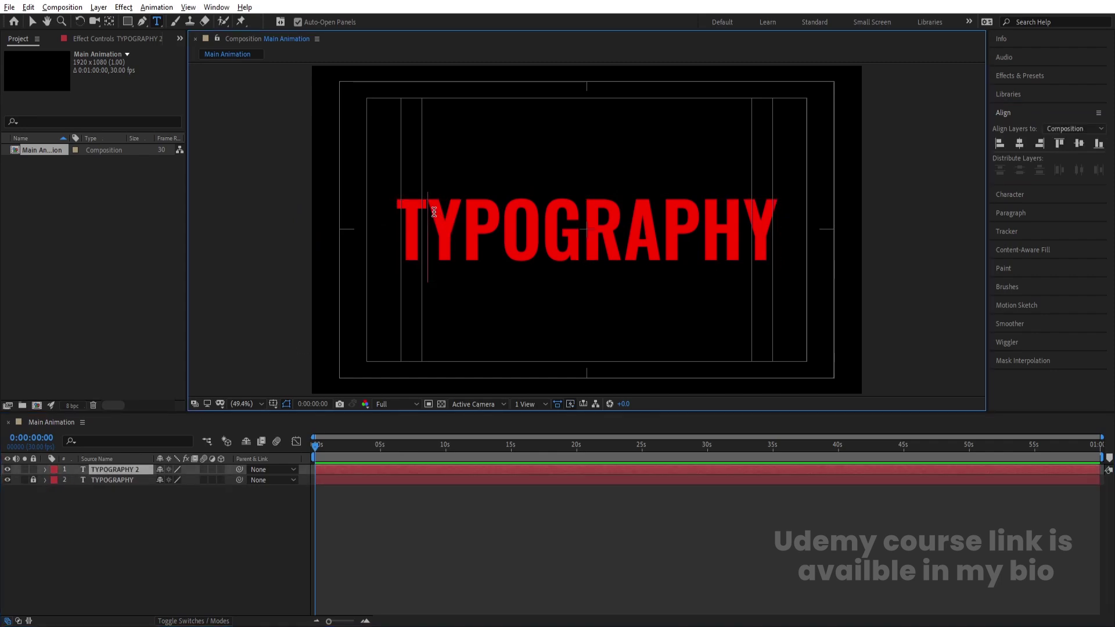
key("shift+End")
key("BackSpace")
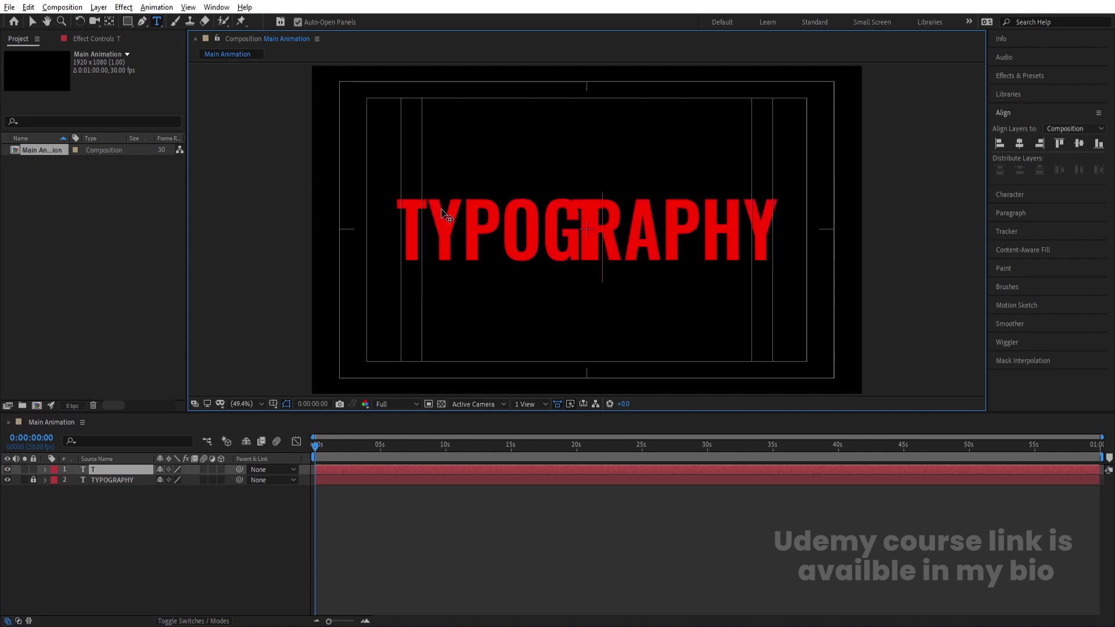
Change the fill colour of the single T text to white
key("ctrl+a")
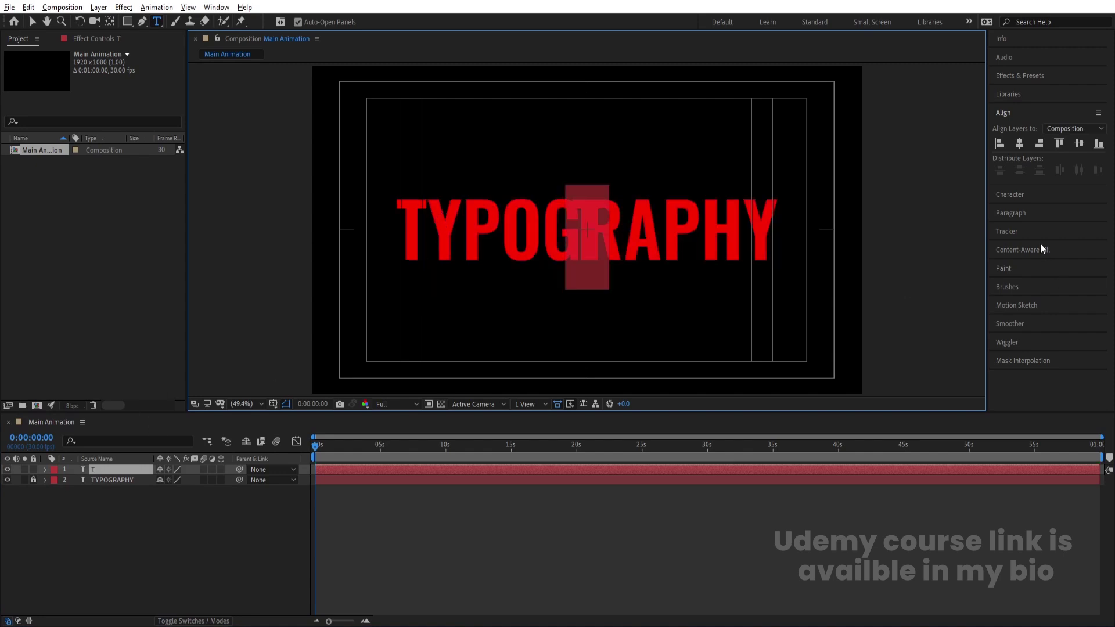
left_click(1008, 193)
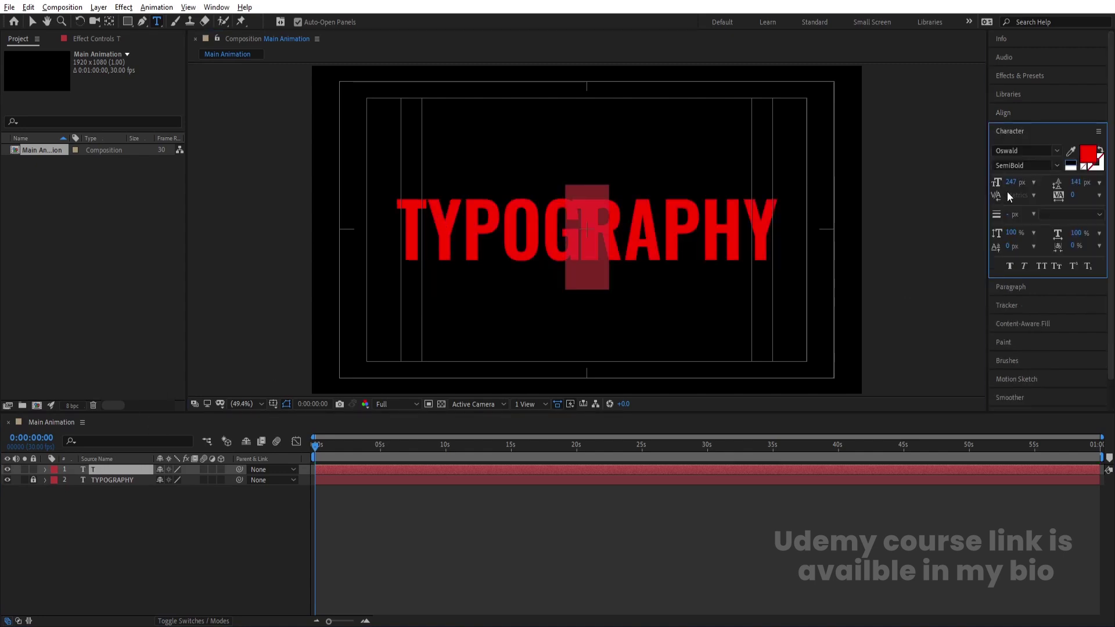
left_click(1073, 165)
left_click(193, 525)
Move the white T exactly over the red T of TYPOGRAPHY
left_click(101, 470)
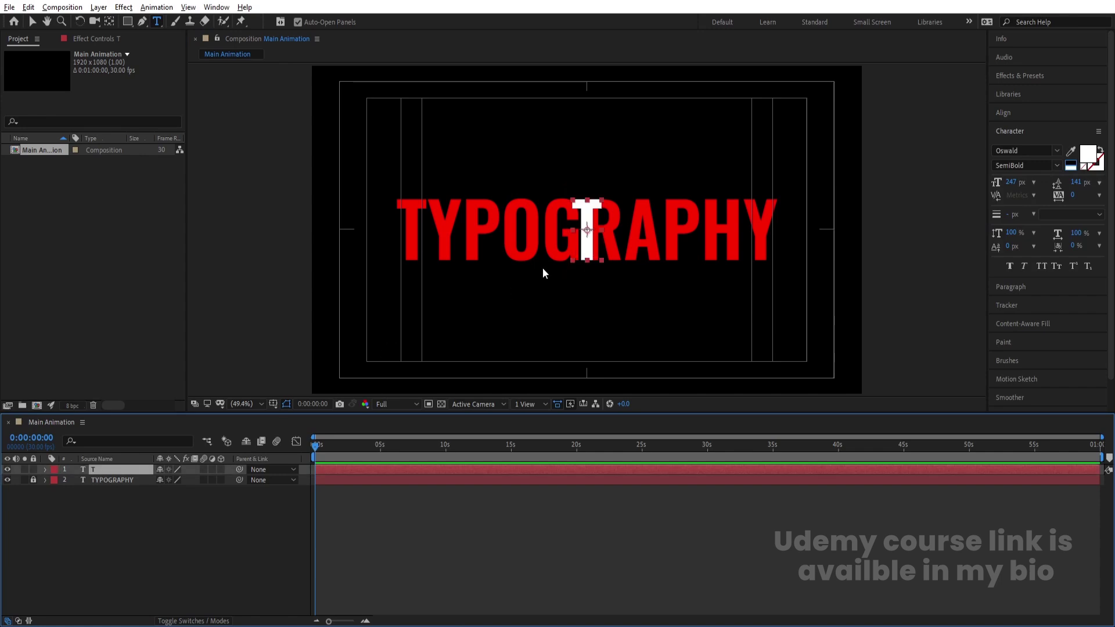
key("v")
left_click_drag(586, 233, 409, 232)
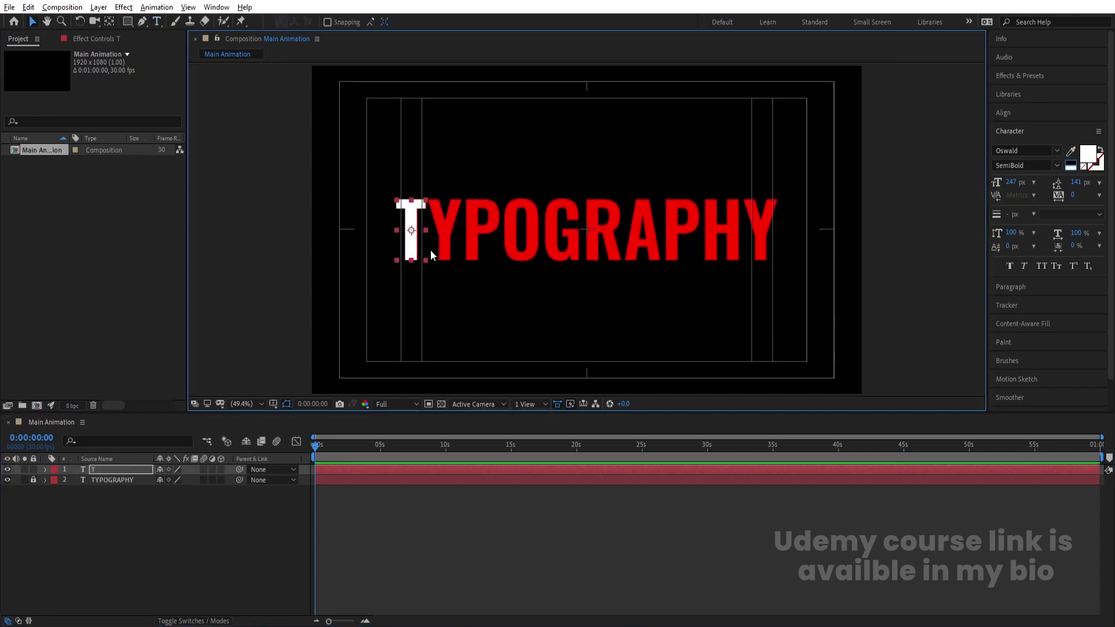
left_click(136, 524)
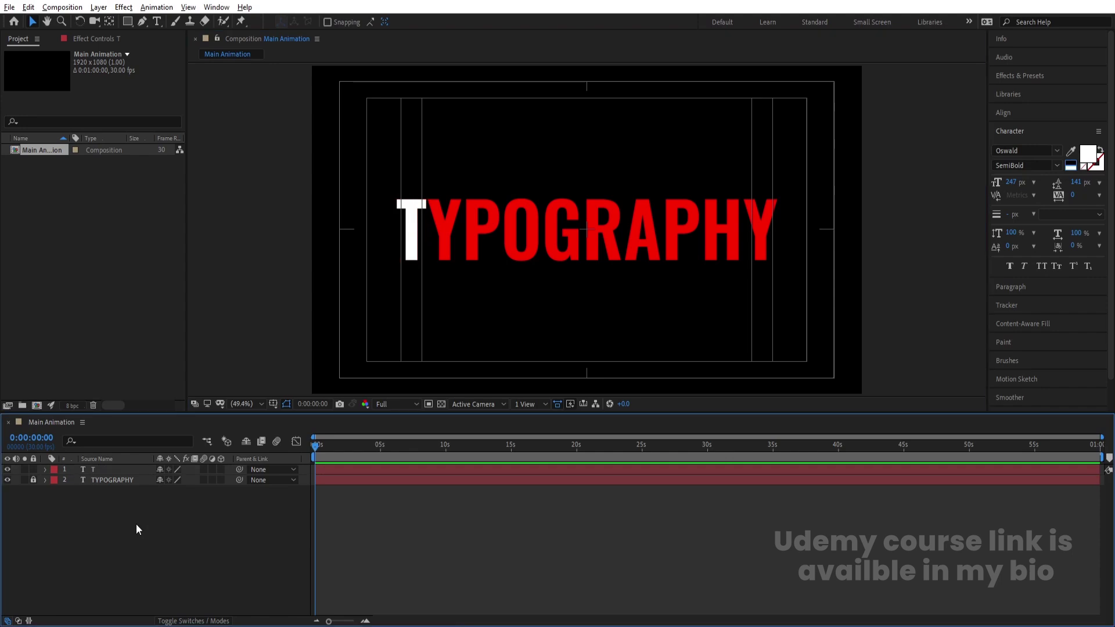
Duplicate the T layer, place the copy over the red Y, and change its text to Y
left_click(93, 469)
key("ctrl+d")
scroll(437, 200, "up", 3)
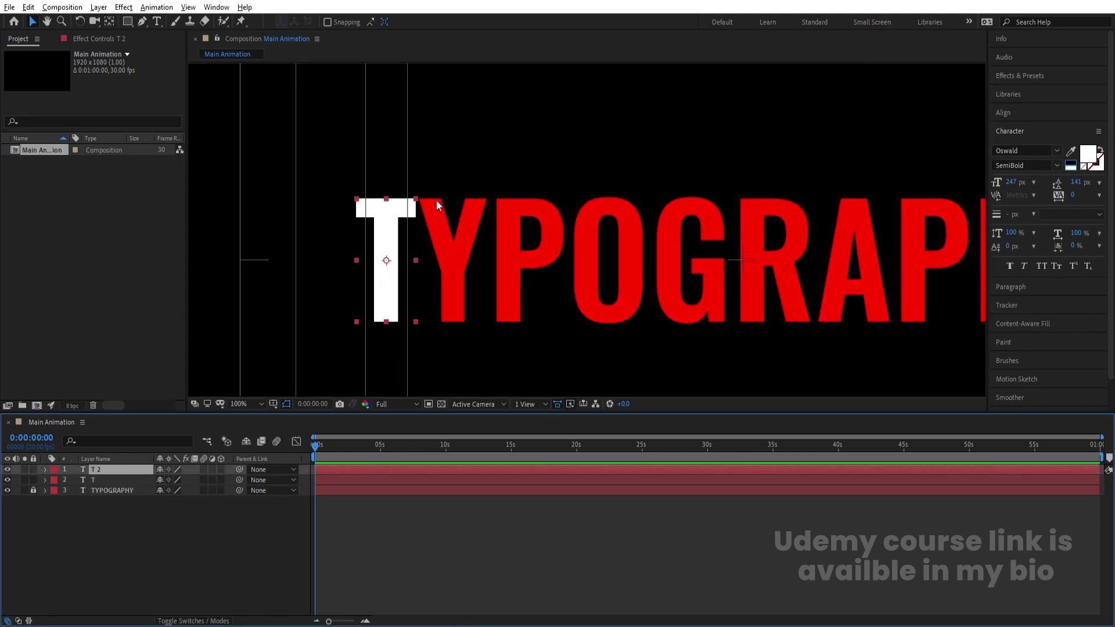
left_click_drag(398, 216, 464, 216)
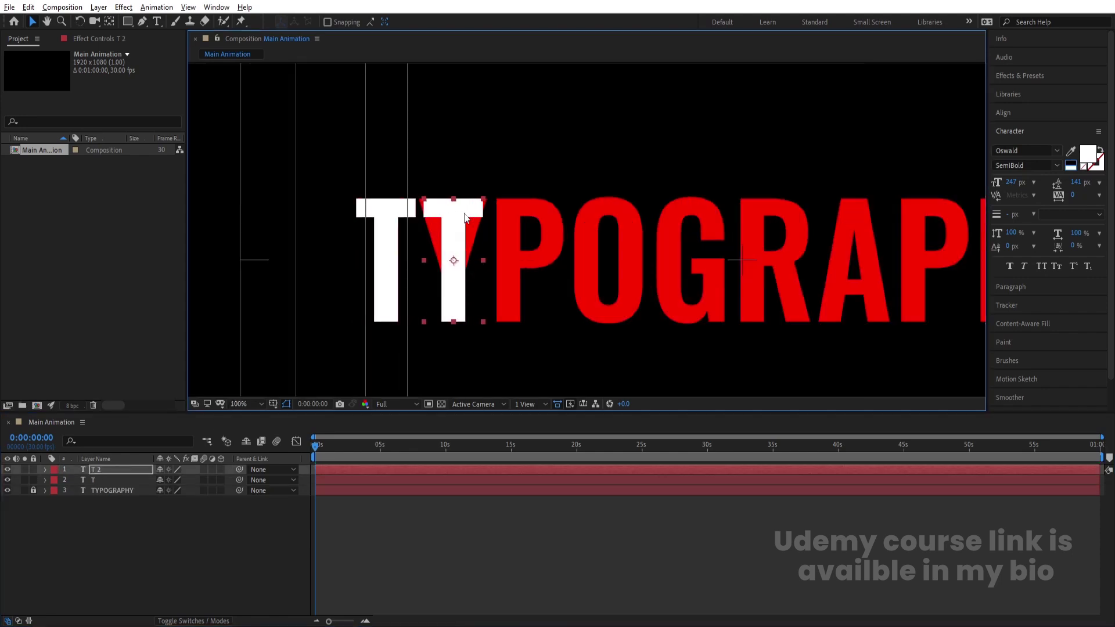
double_click(454, 214)
type("Y")
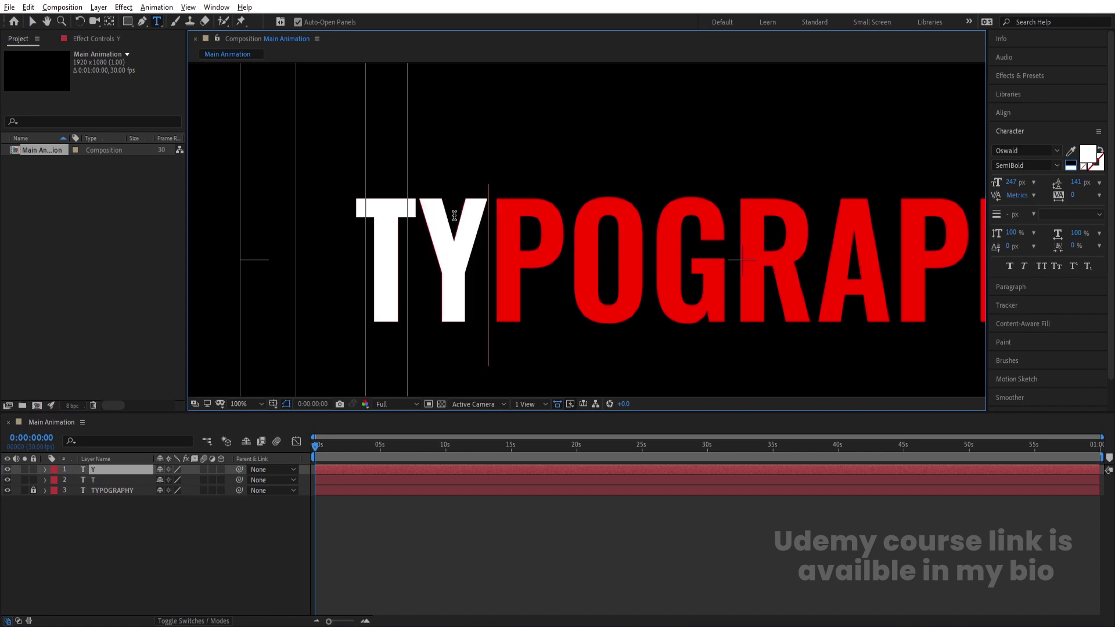
left_click(158, 500)
Duplicate the Y layer, place the copy over the first red P, and change its text to P
left_click(98, 469)
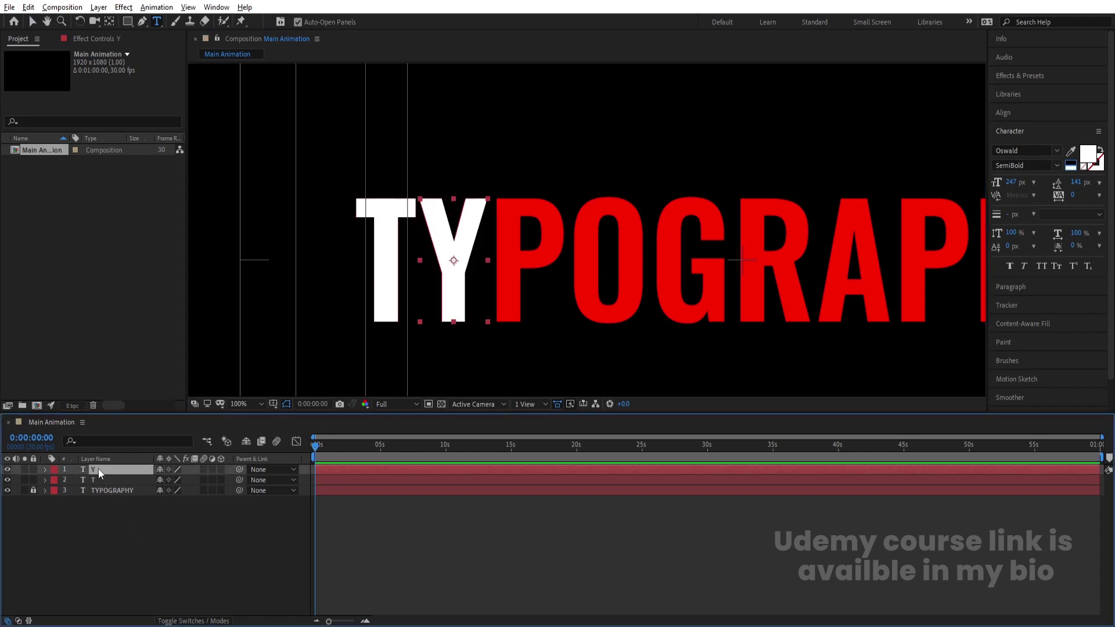
key("ctrl+d")
key("v")
left_click_drag(454, 293, 523, 293)
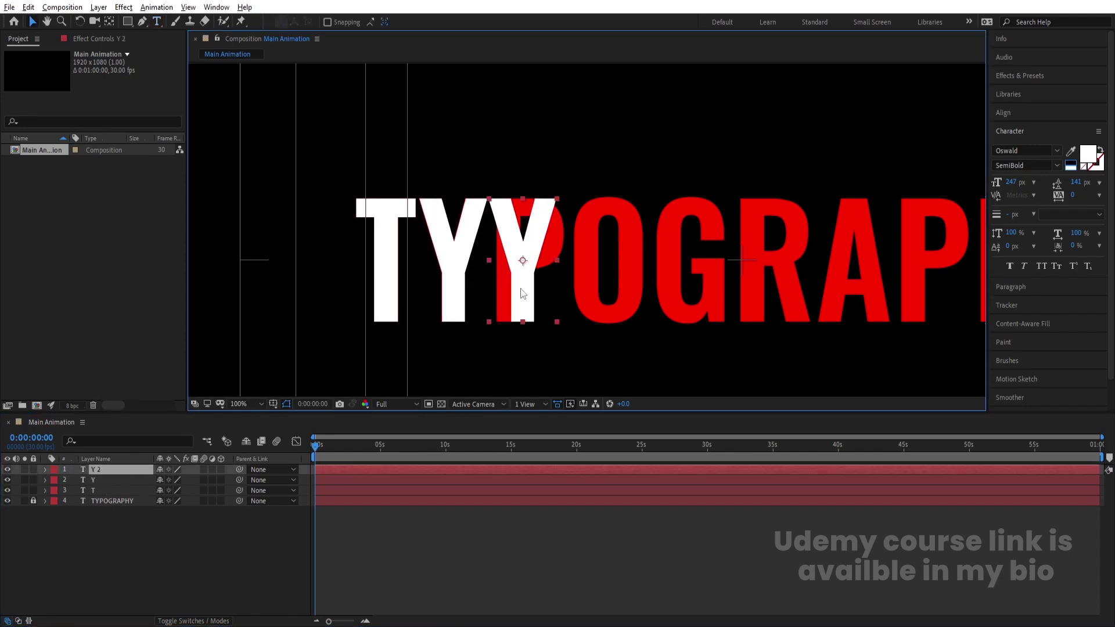
double_click(521, 266)
type("P")
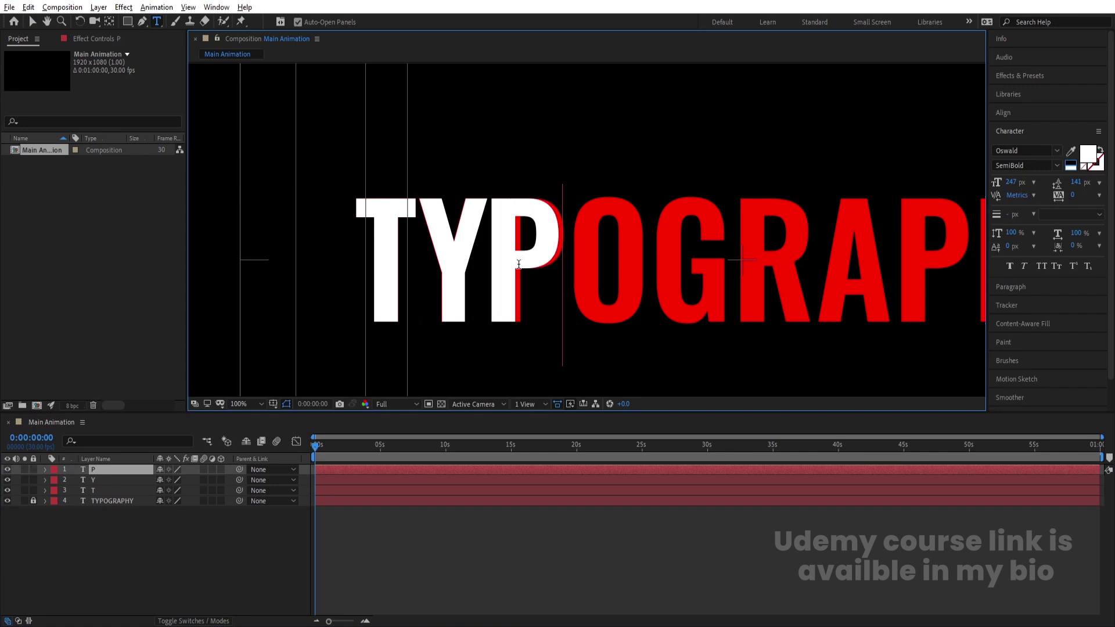
Nudge the white P sideways until it covers the red P beneath it
left_click(99, 471)
key("Right")
key("Right")
key("Right")
key("Right")
key("Right")
key("Right")
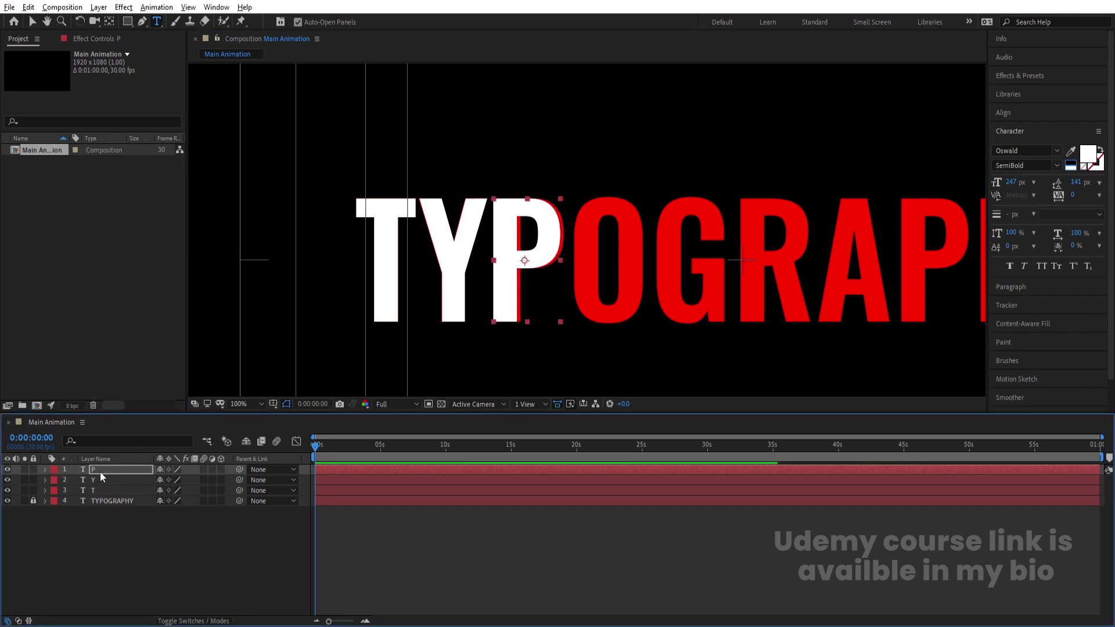
Duplicate the P layer, place the copy over the red O, and change its text to O
left_click(100, 471)
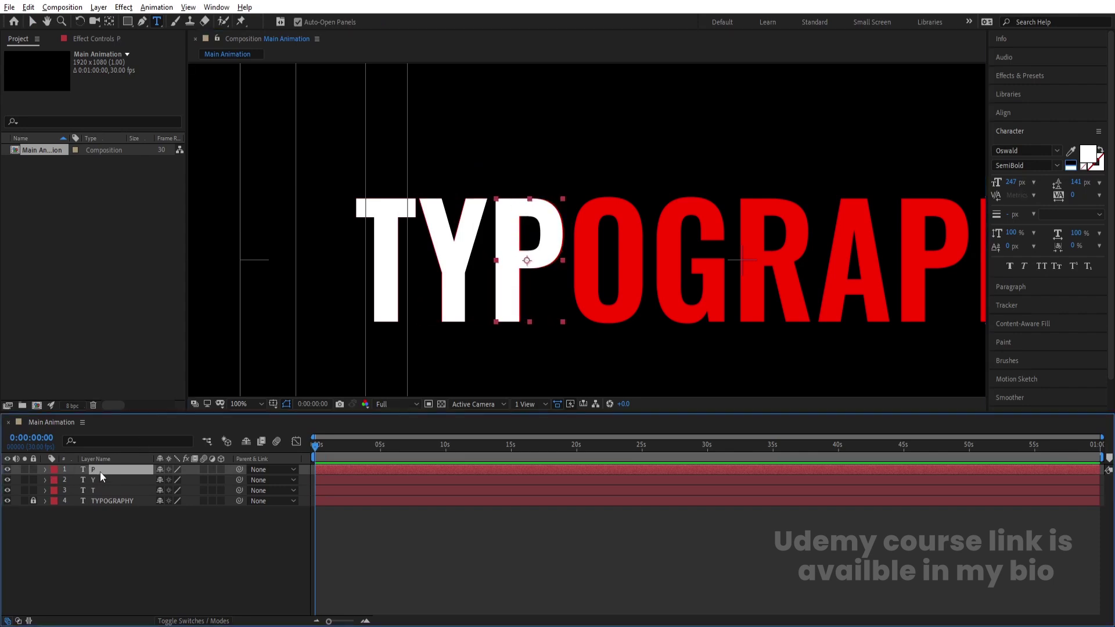
key("ctrl+d")
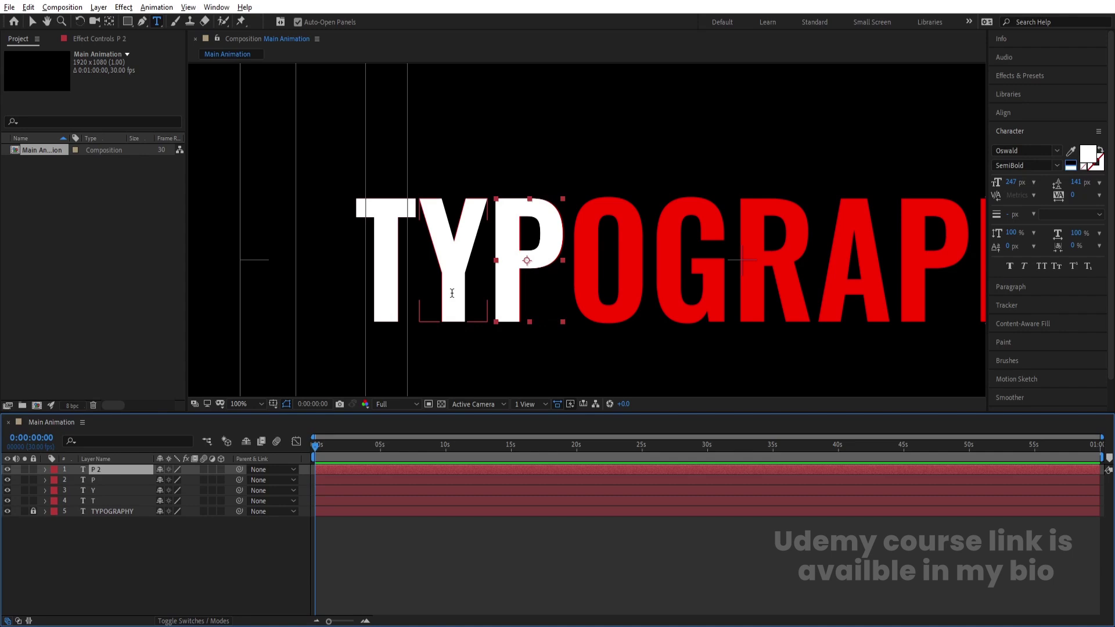
left_click(32, 21)
left_click_drag(511, 277, 591, 277)
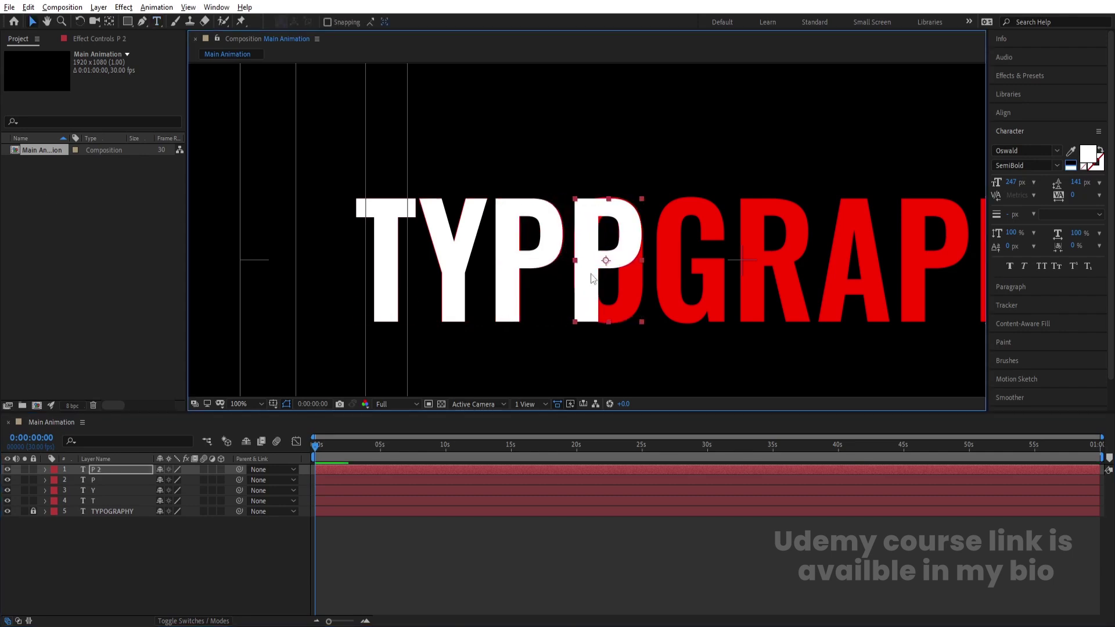
double_click(591, 274)
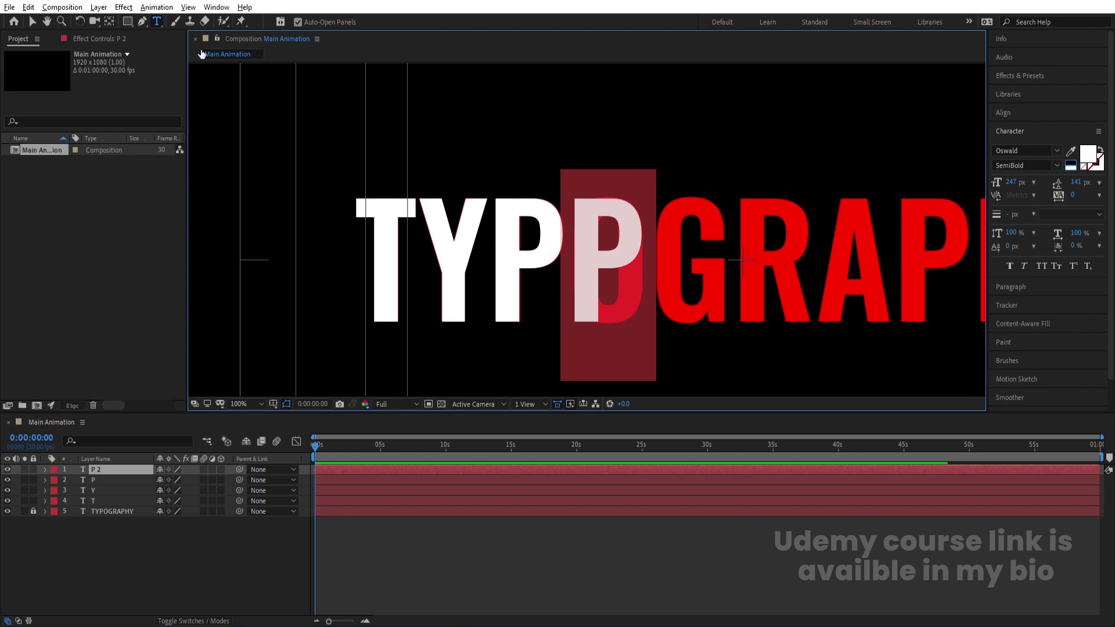
type("O")
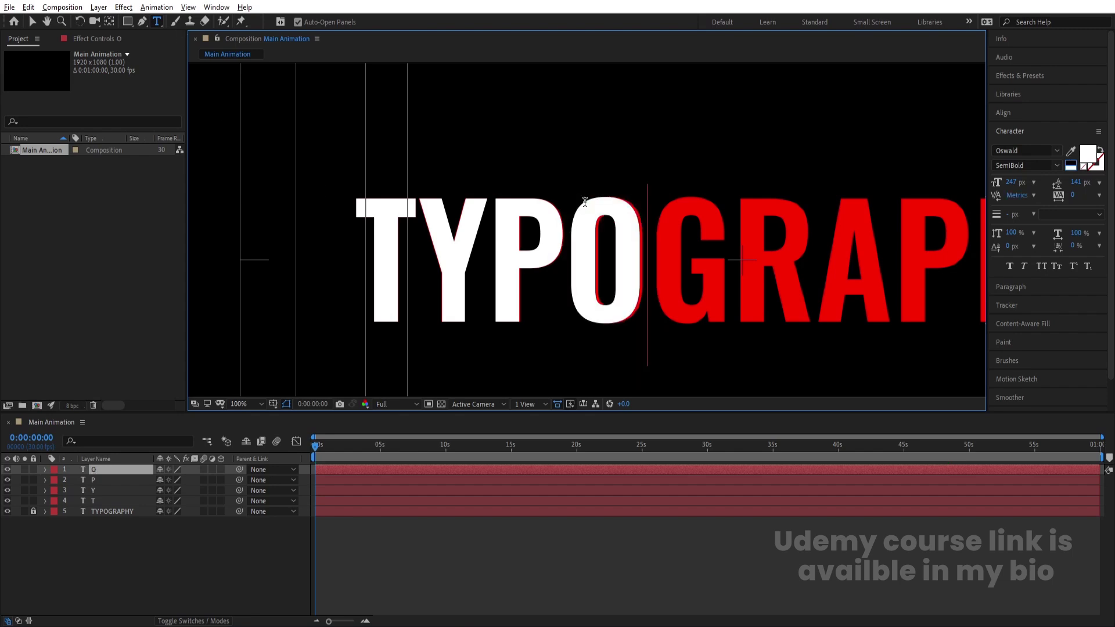
Align the white O with the red O, then duplicate it over the red G and change the copy's text to G
left_click(107, 468)
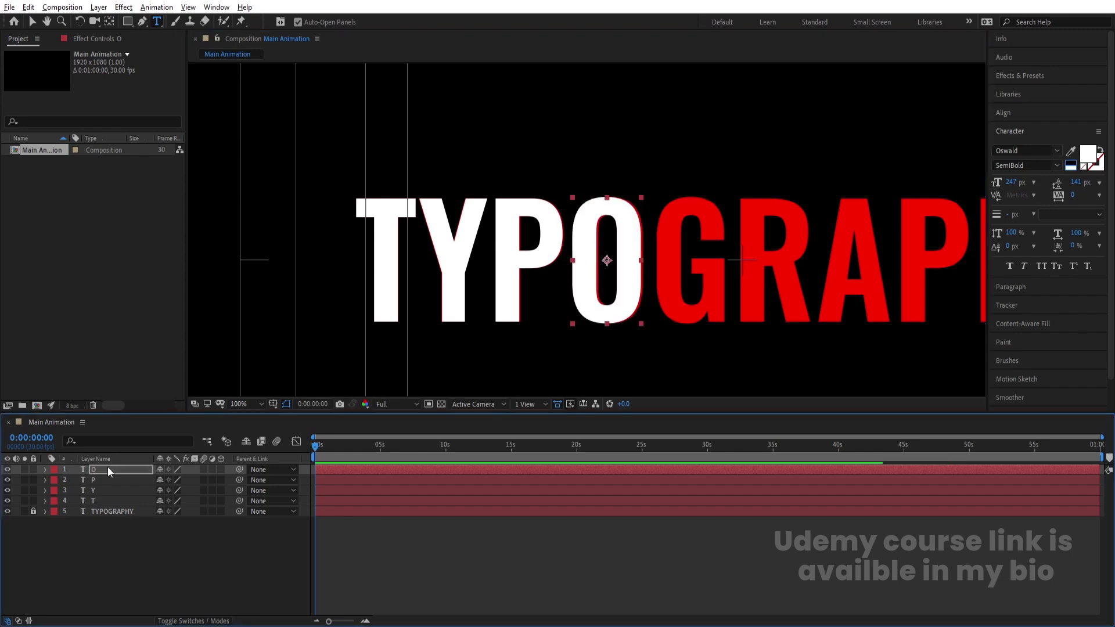
key("ctrl+d")
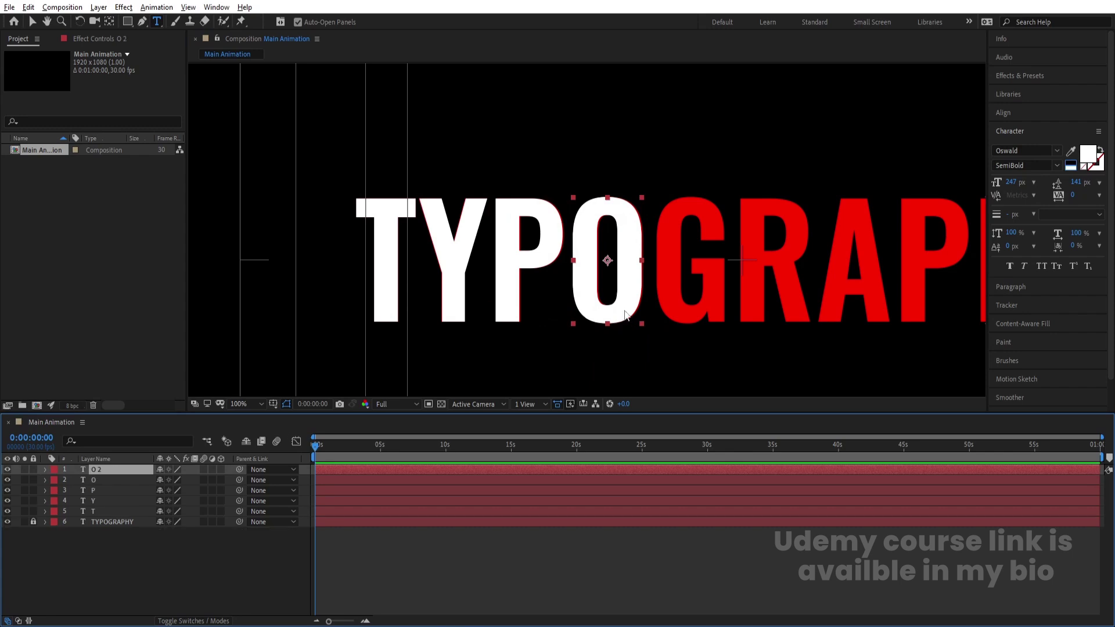
key("v")
left_click_drag(624, 316, 697, 284)
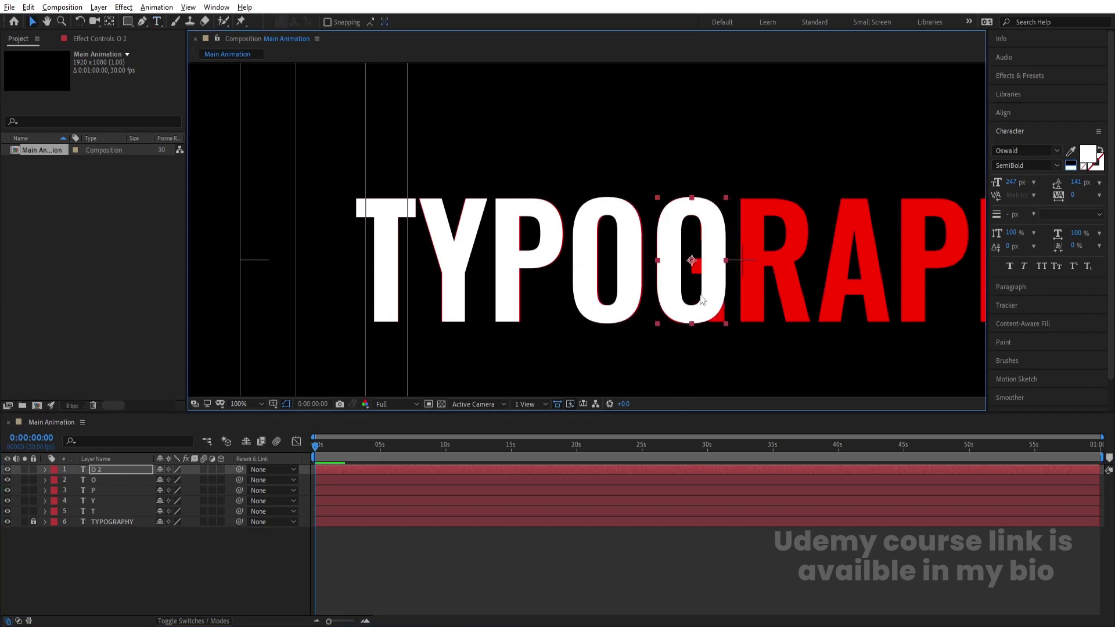
key("ctrl+t")
double_click(697, 284)
type("G")
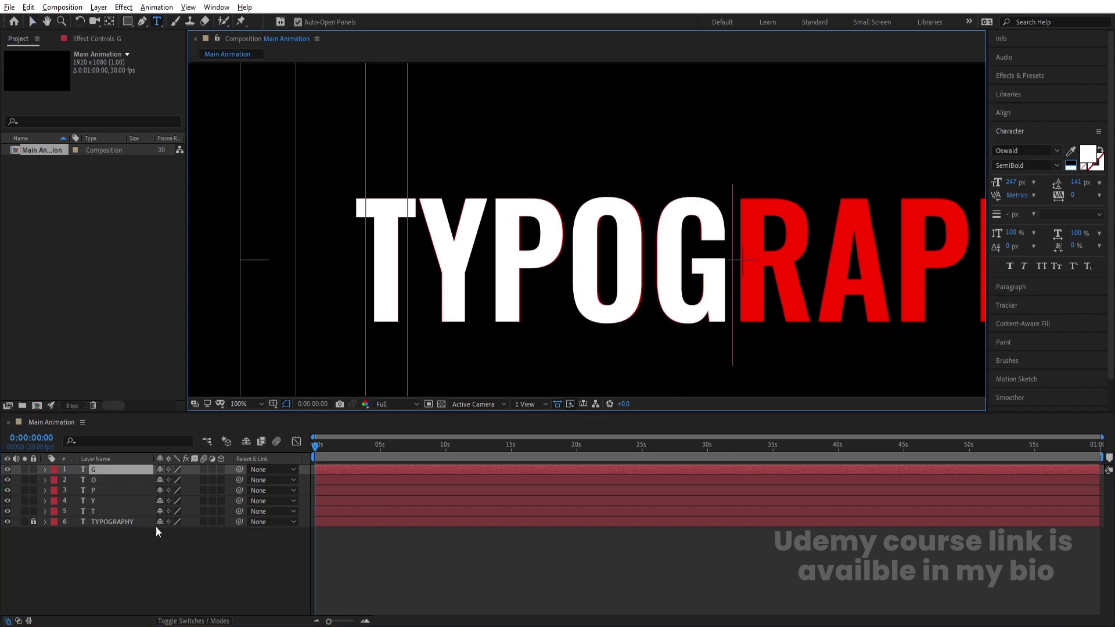
Duplicate the G layer, change the copy's text to R, and place it over the red R
left_click(107, 471)
key("ctrl+d")
key("v")
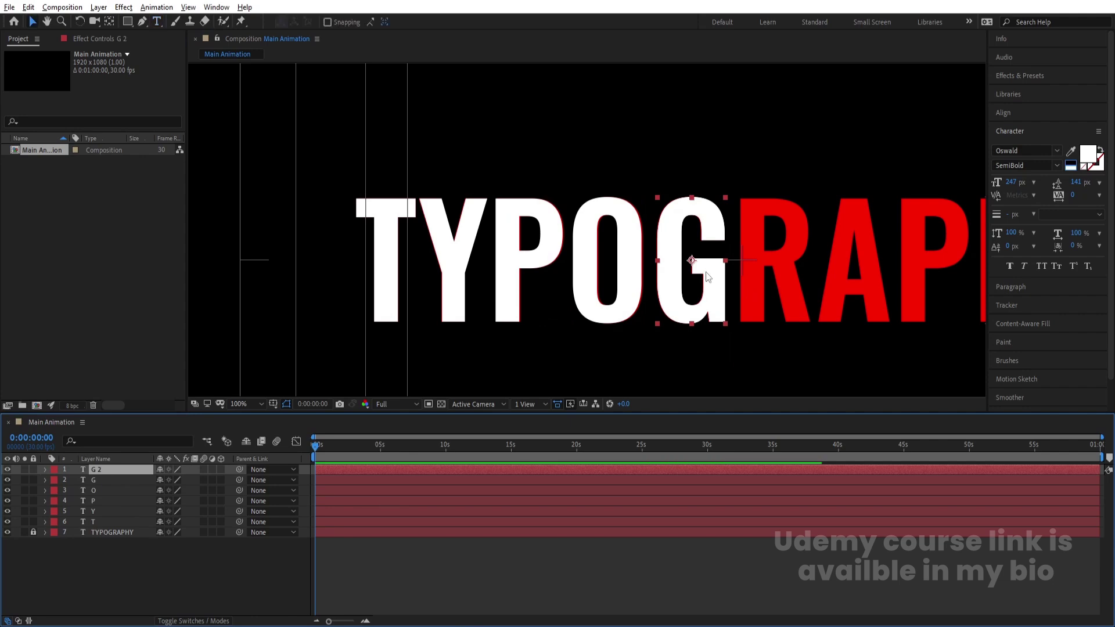
key("ctrl+t")
double_click(706, 272)
type("R")
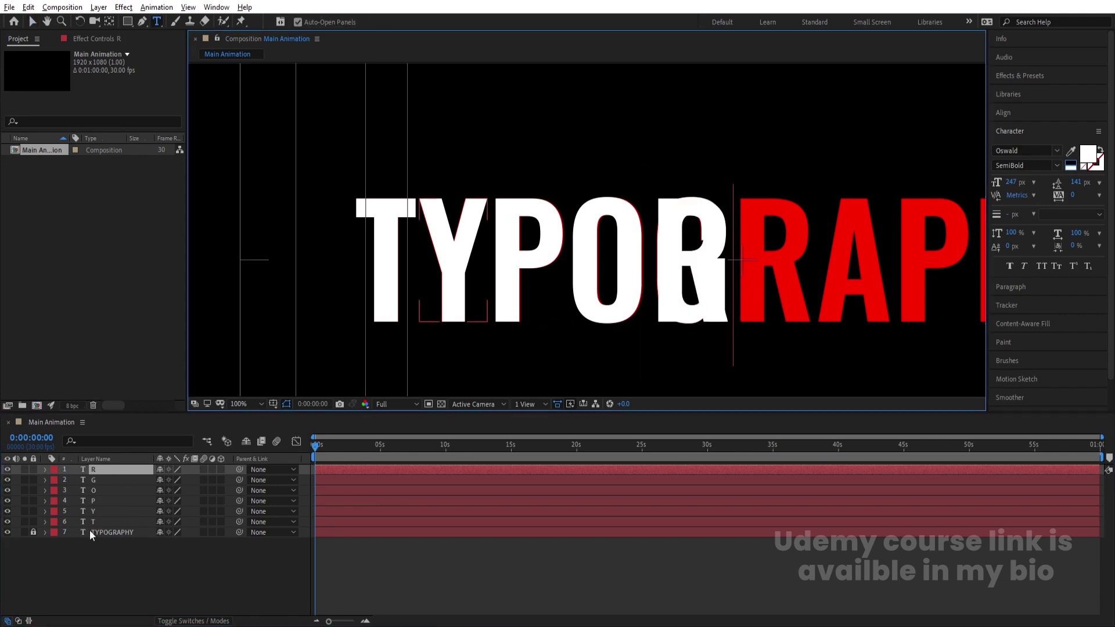
left_click(131, 469)
key("v")
left_click_drag(718, 290, 576, 302)
Duplicate the R layer, place the copy over the red A, and change its text to A
key("ctrl+d")
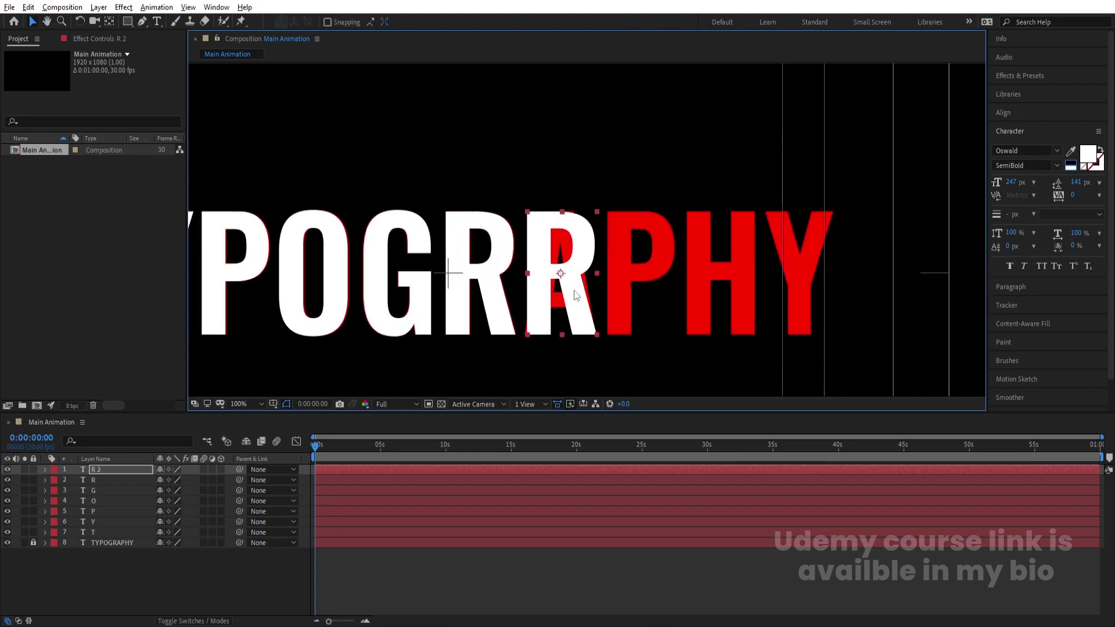
key("ctrl+t")
double_click(570, 284)
type("A")
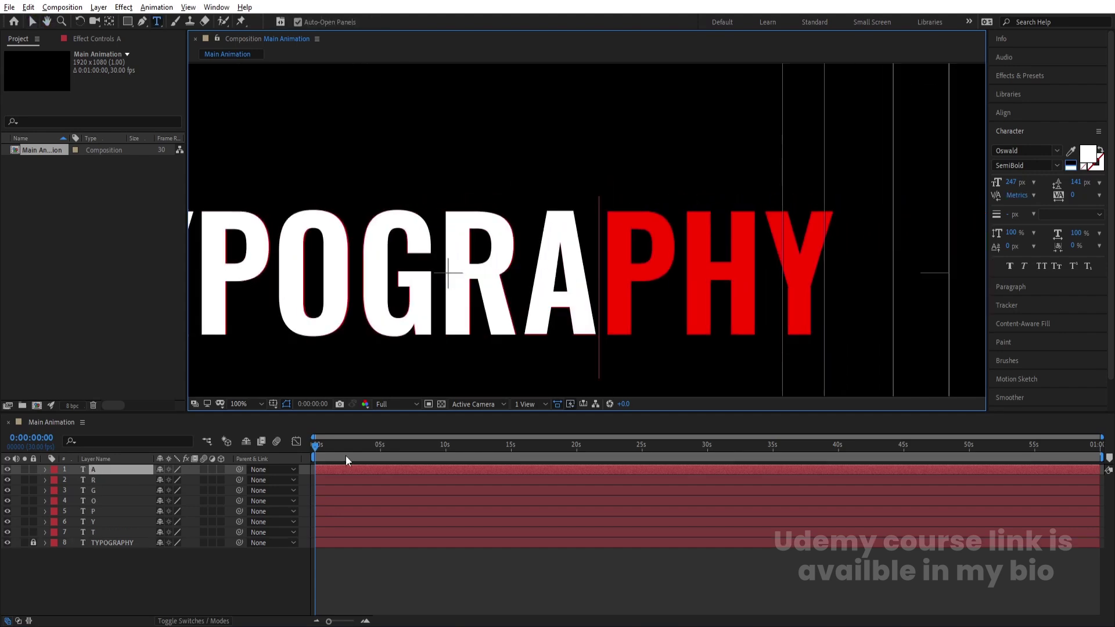
Duplicate the A layer, place the copy over the second red P, and change its text to P
left_click(148, 469)
key("ctrl+d")
key("v")
left_click_drag(570, 317, 637, 318)
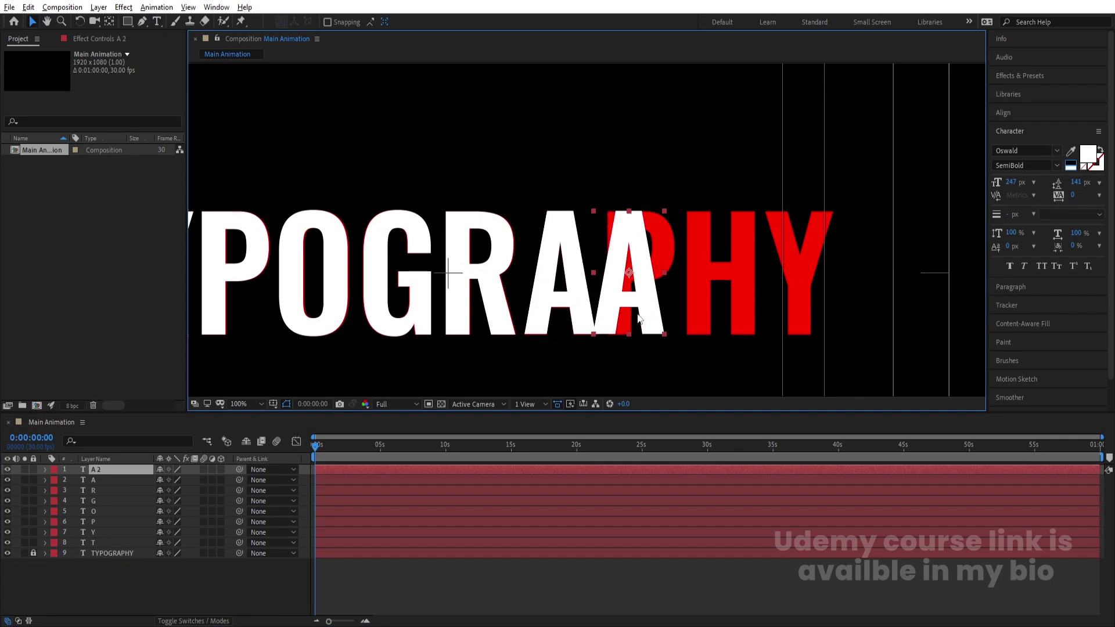
key("ctrl+t")
double_click(637, 308)
type("P")
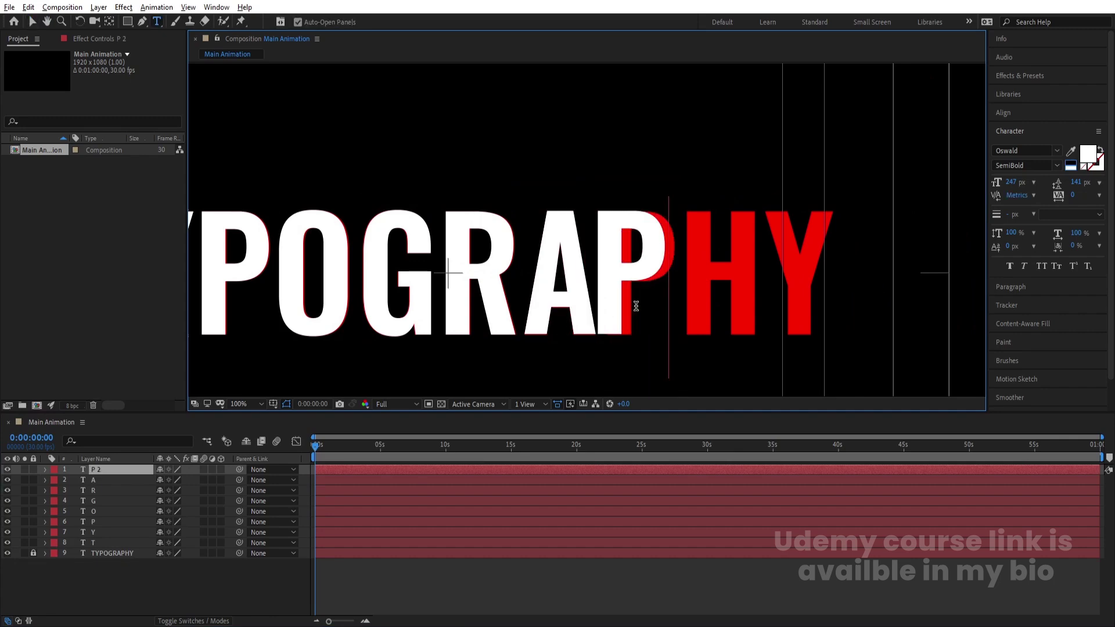
Nudge the second white P sideways until it covers the red P beneath it
left_click(107, 469)
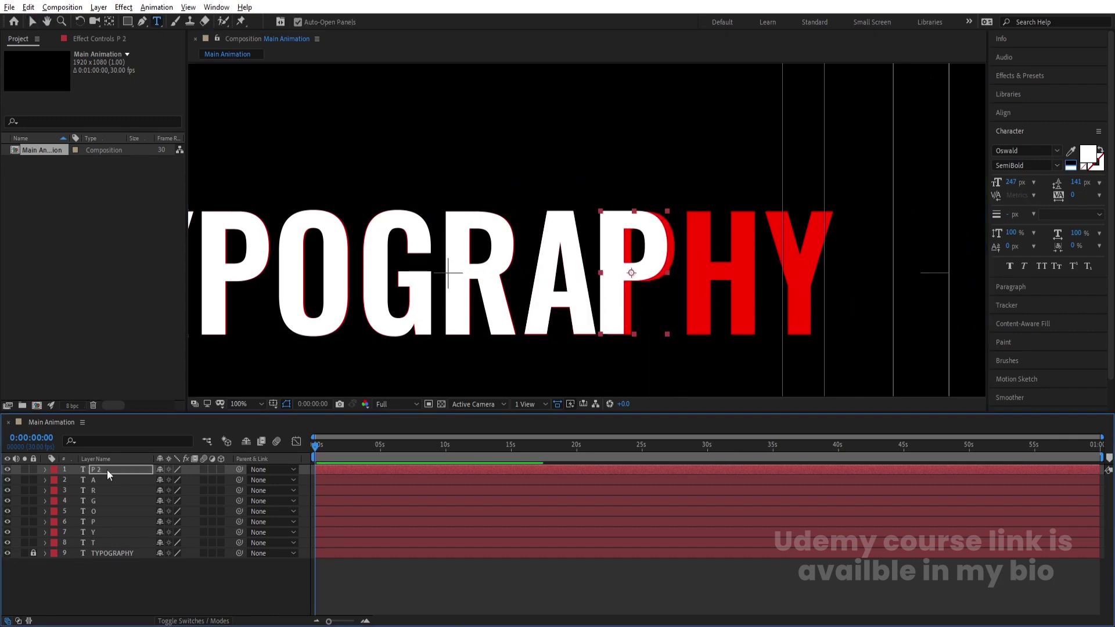
key("Right")
key("Right")
key("Right")
key("Right")
key("Right")
key("Right")
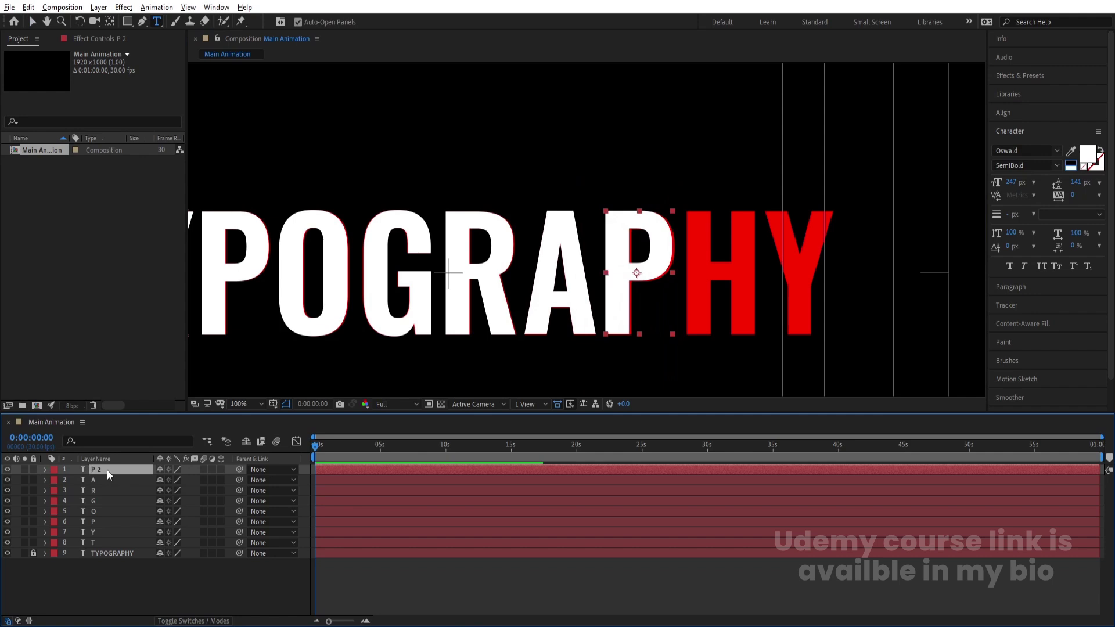
Duplicate the second P layer, place the copy over the red H, and change its text to H
key("ctrl+d")
key("v")
left_click_drag(632, 267, 713, 267)
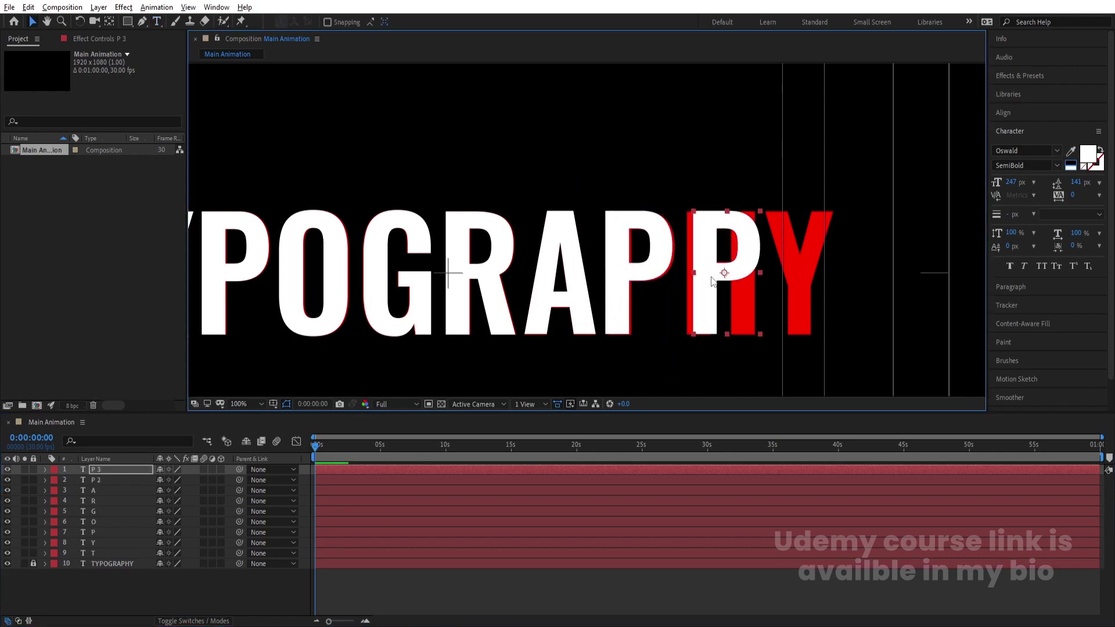
key("ctrl+t")
double_click(713, 266)
type("H")
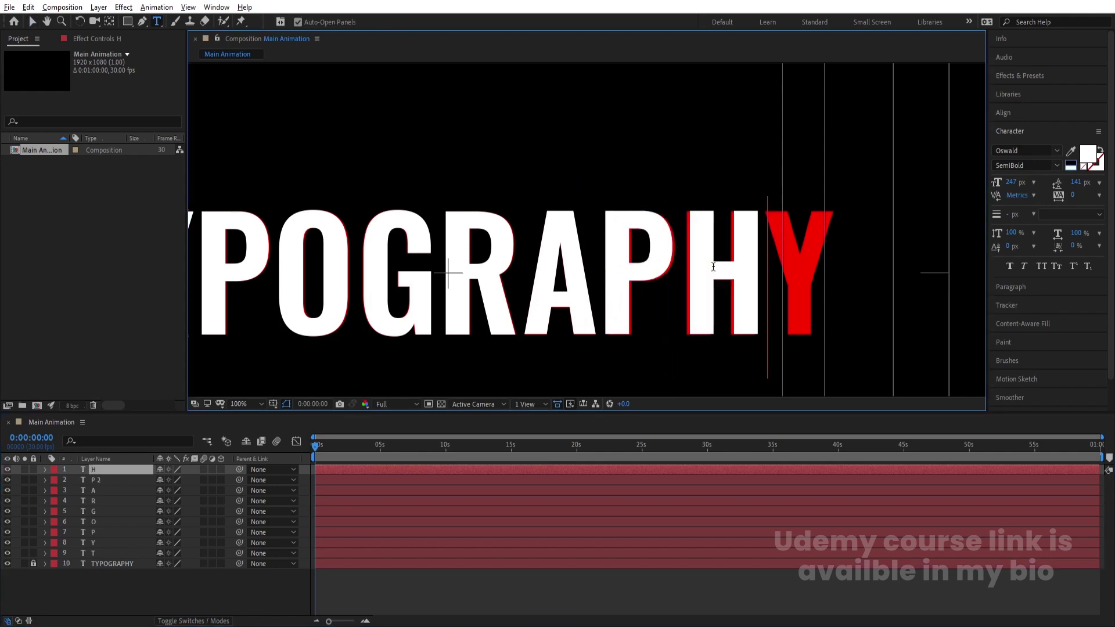
Nudge the white H sideways until it covers the red H beneath it
left_click(567, 472)
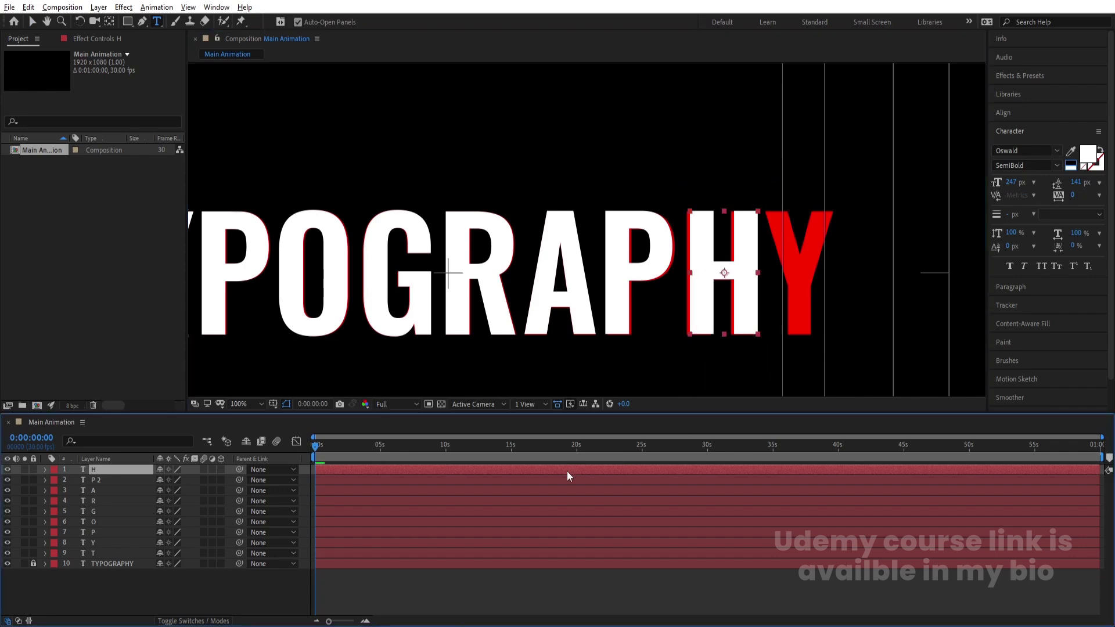
key("Return")
key("Return")
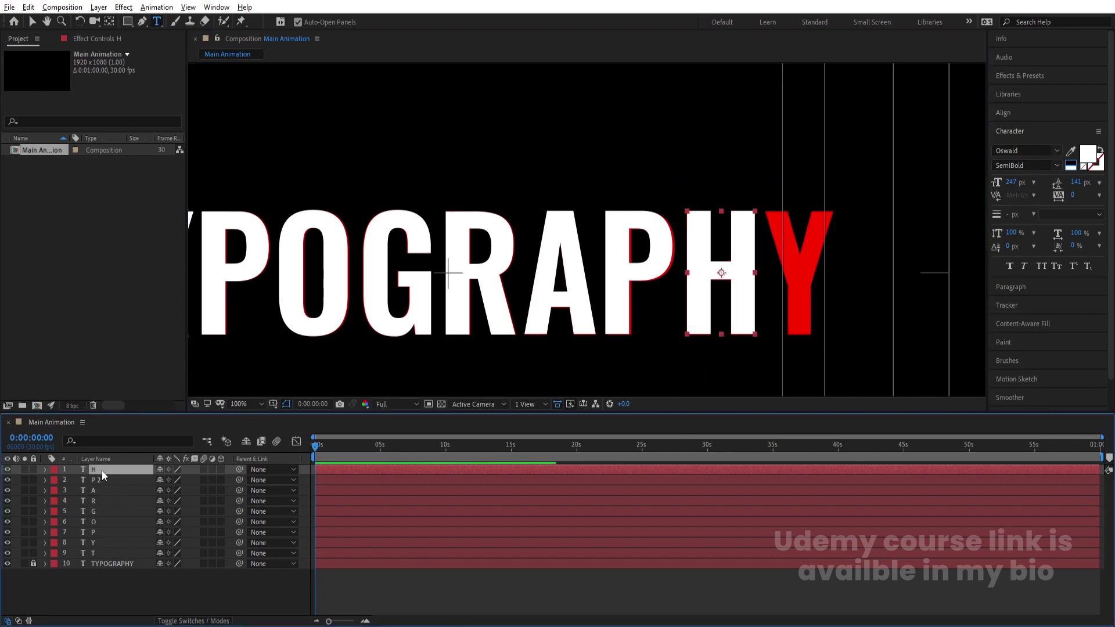
Duplicate the H layer and change the copy's text to Y
key("ctrl+d")
double_click(741, 273)
type("Y 2")
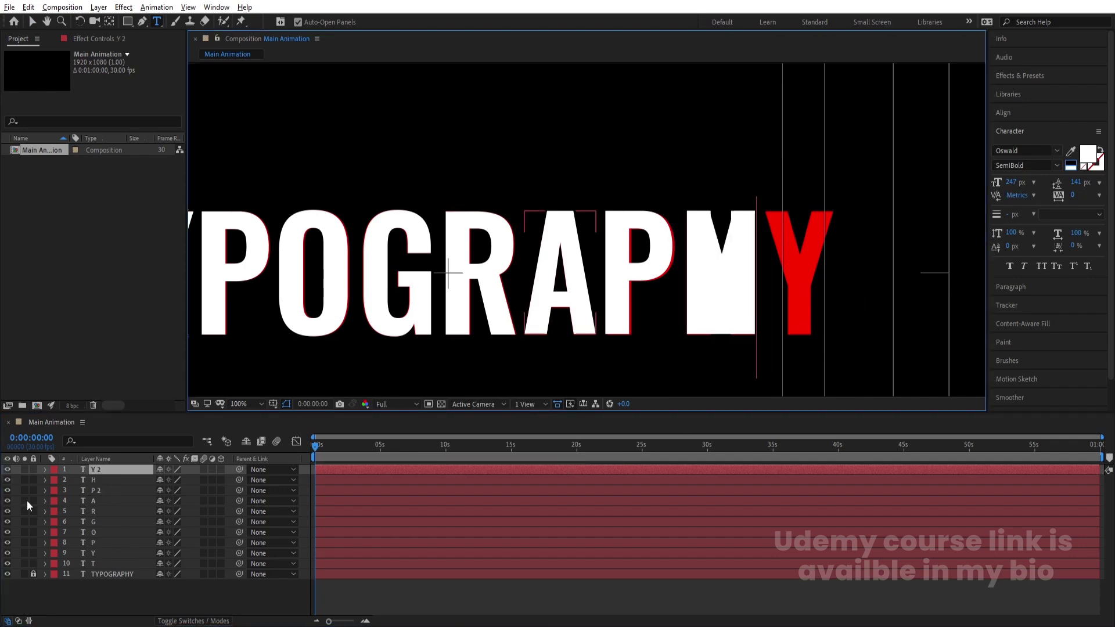
Move the new white Y sideways until it covers the red Y at the end of the word
left_click(105, 471)
key("v")
left_click(697, 308)
key("shift+Right")
key("shift+Right")
key("shift+Right")
key("shift+Right")
key("shift+Right")
key("shift+Right")
key("shift+Right")
key("shift+Right")
key("shift+Right")
key("shift+Right")
key("shift+Right")
key("shift+Right")
key("shift+Right")
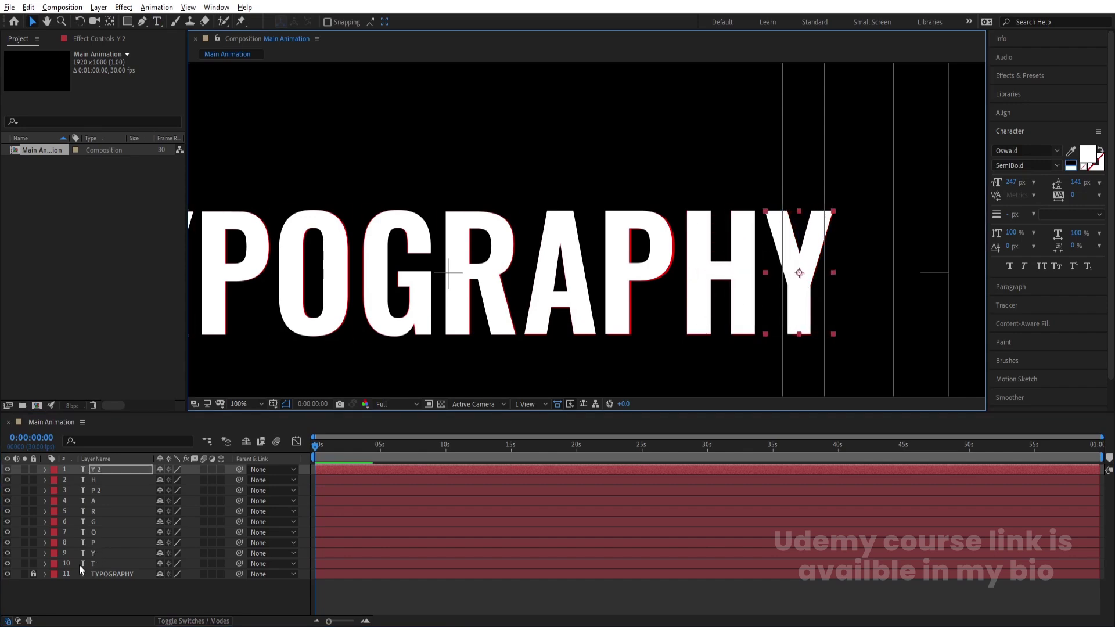
Unlock and delete the red TYPOGRAPHY reference layer
left_click(34, 574)
left_click(100, 574)
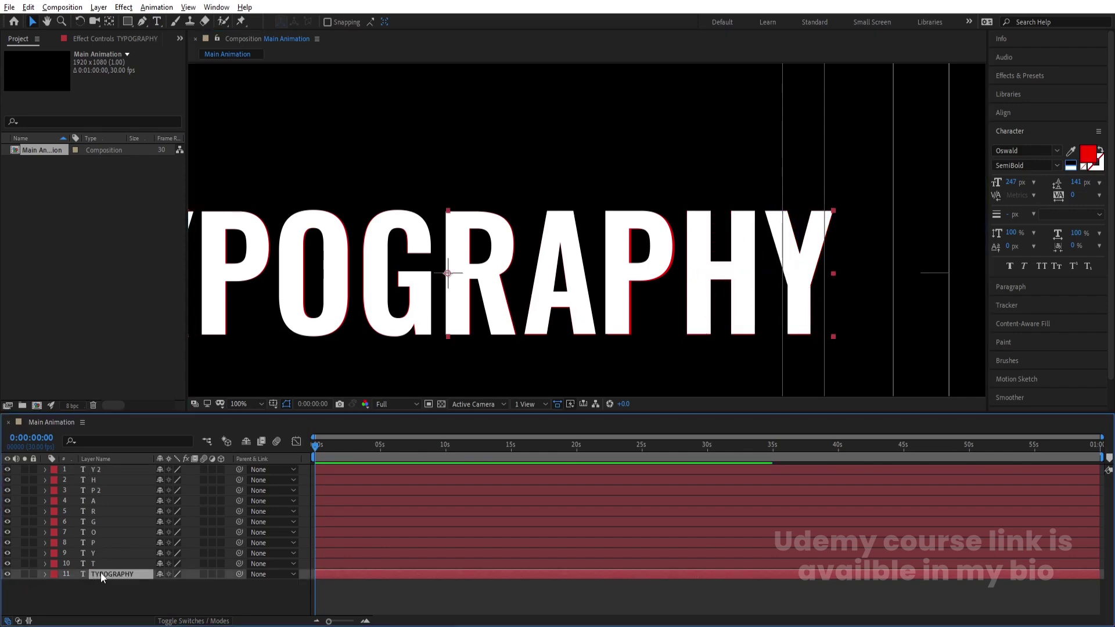
key("Delete")
Fit the composition in the viewer and start Position keyframes on all letter layers at 0:00:00:00
left_click(245, 403)
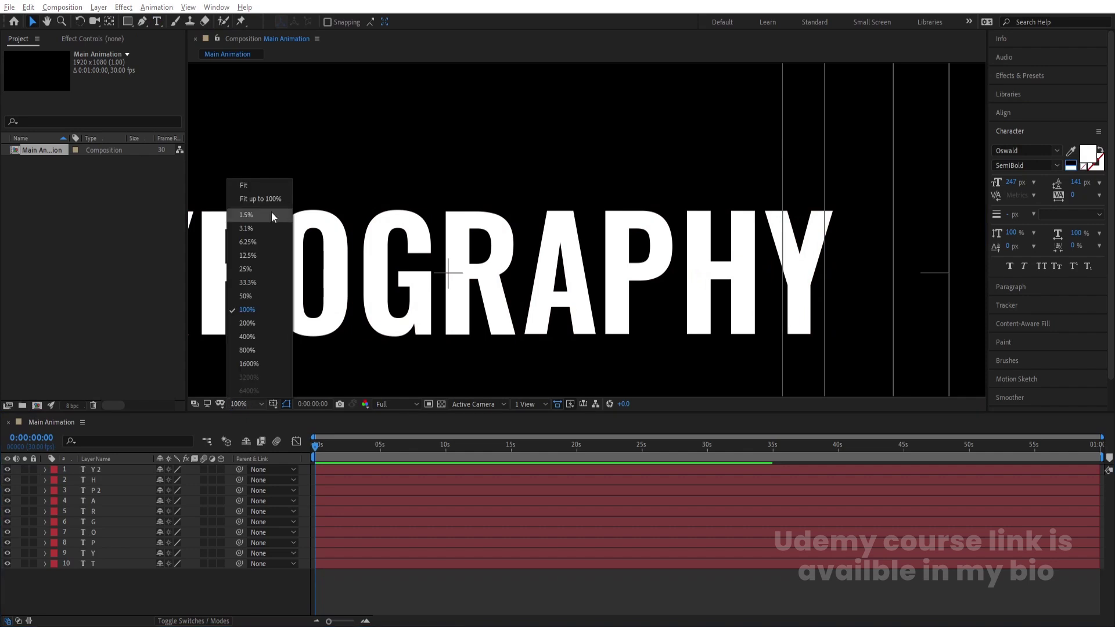
left_click(253, 186)
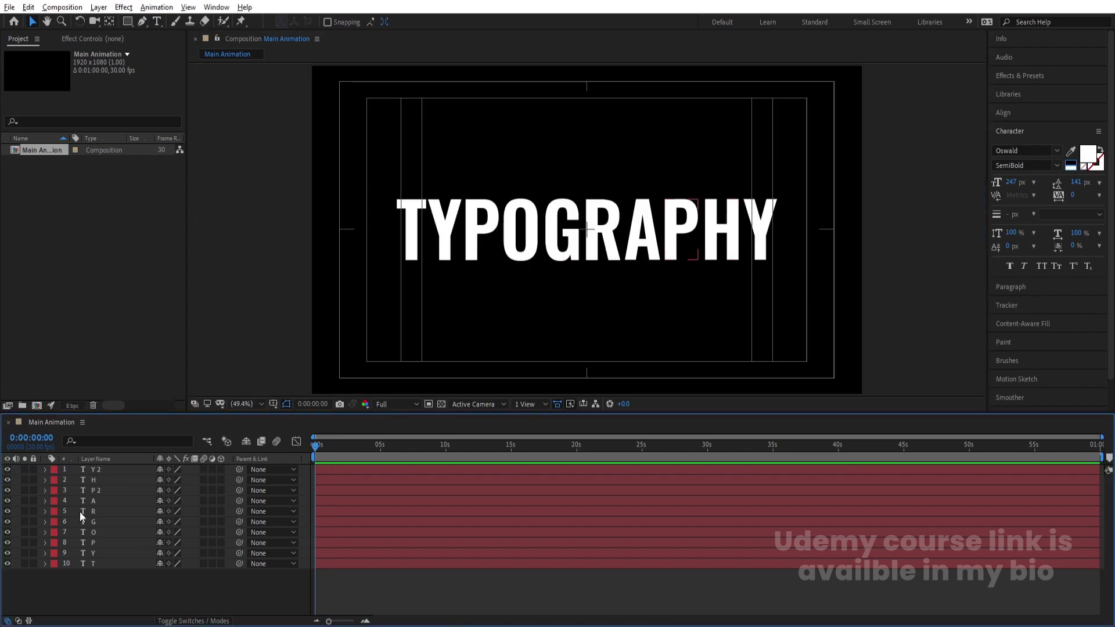
key("ctrl+a")
key("p")
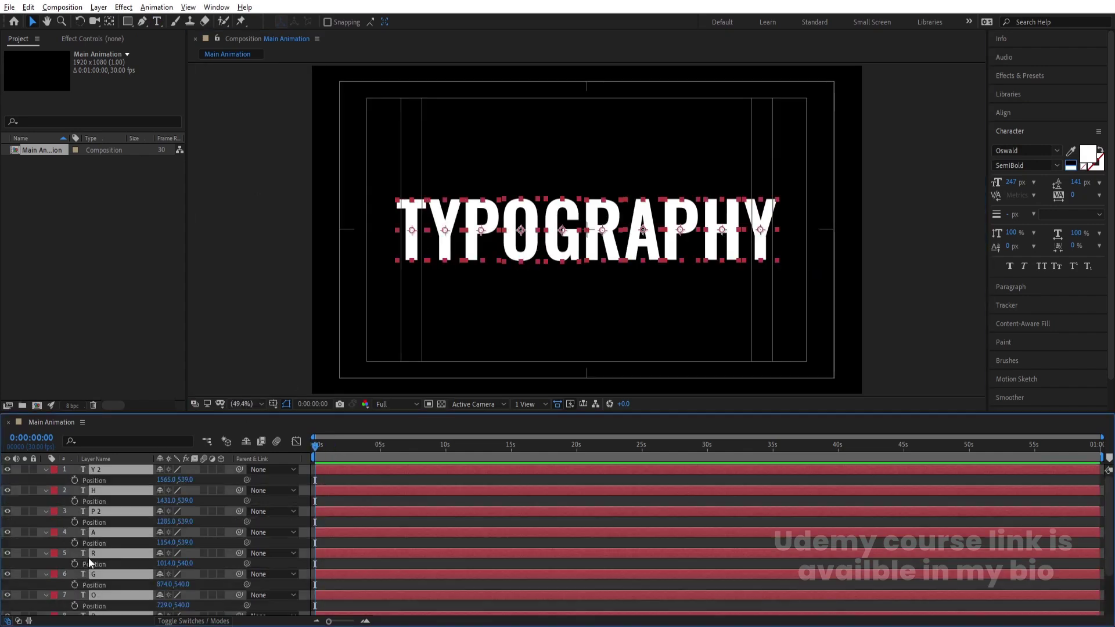
left_click(75, 480)
Add Position keyframes to all letter layers at 0:00:01:20, 0:00:02:10 and 0:00:04:00
scroll(489, 469, "up", 5)
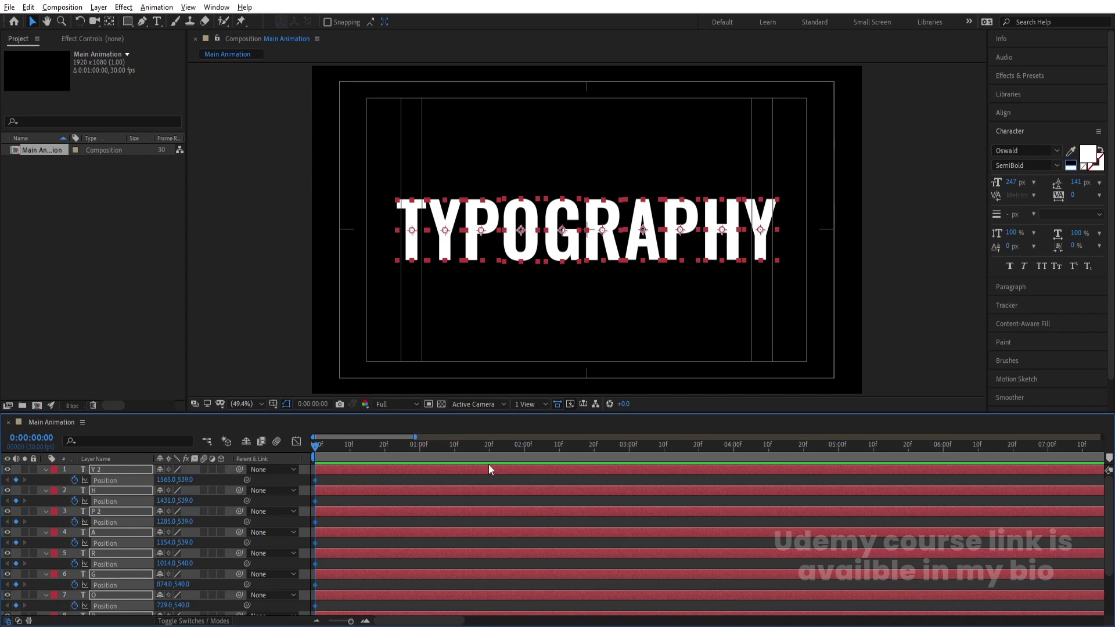
left_click(489, 451)
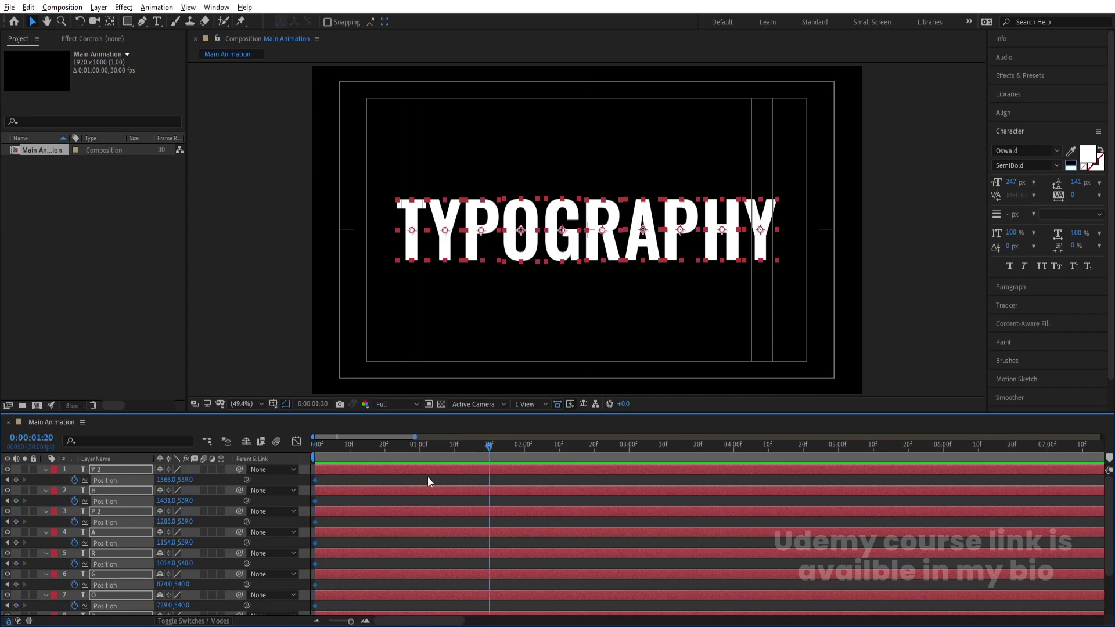
left_click(19, 480)
left_click(560, 445)
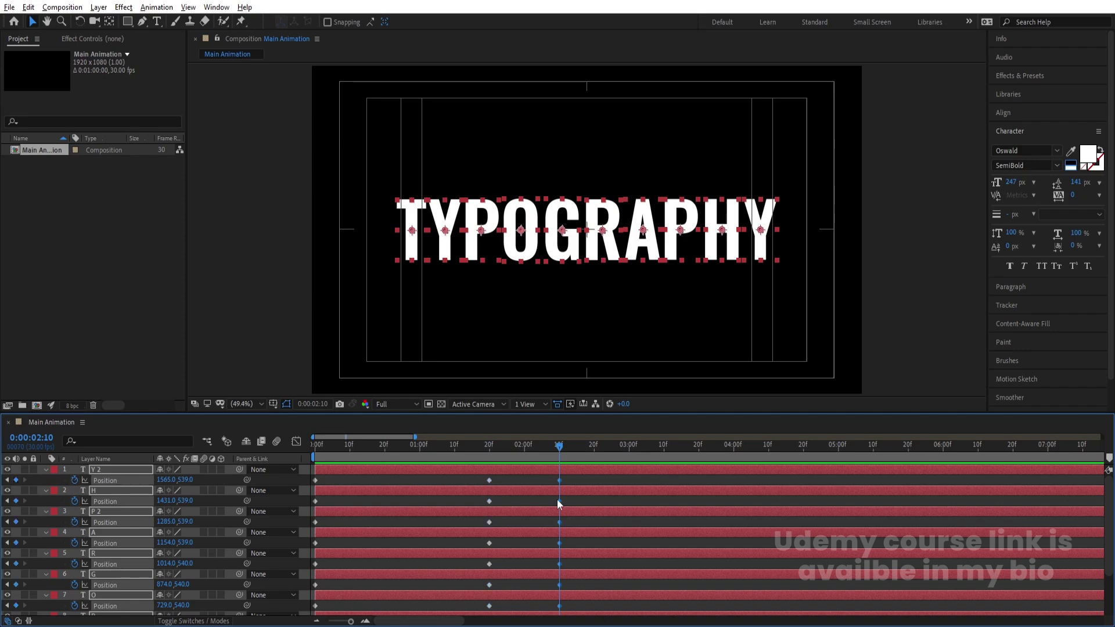
left_click(733, 451)
Move all letters above the frame at 0:00:00:00 and below the frame, to about Y 1188, at 0:00:04:00
left_click_drag(759, 247, 765, 51)
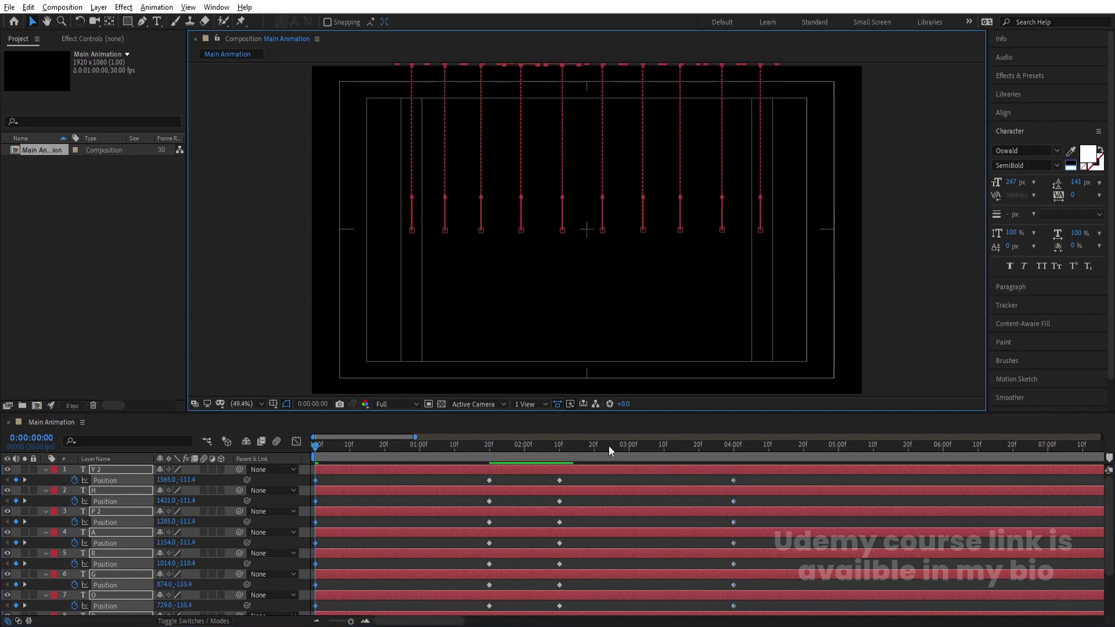
left_click(697, 452)
key("k")
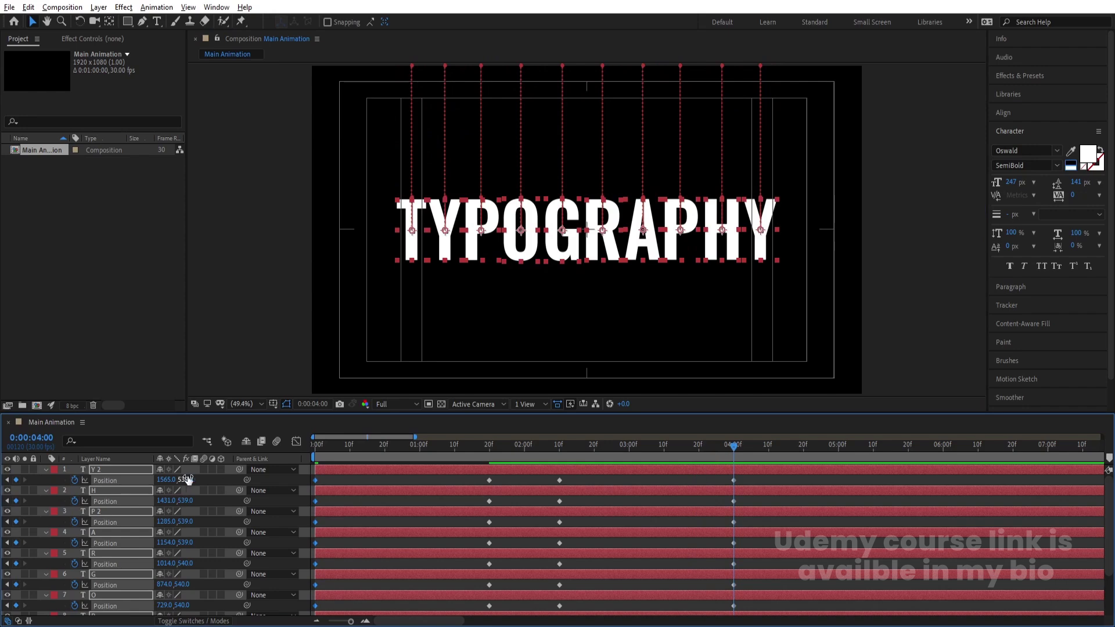
left_click_drag(187, 481, 543, 501)
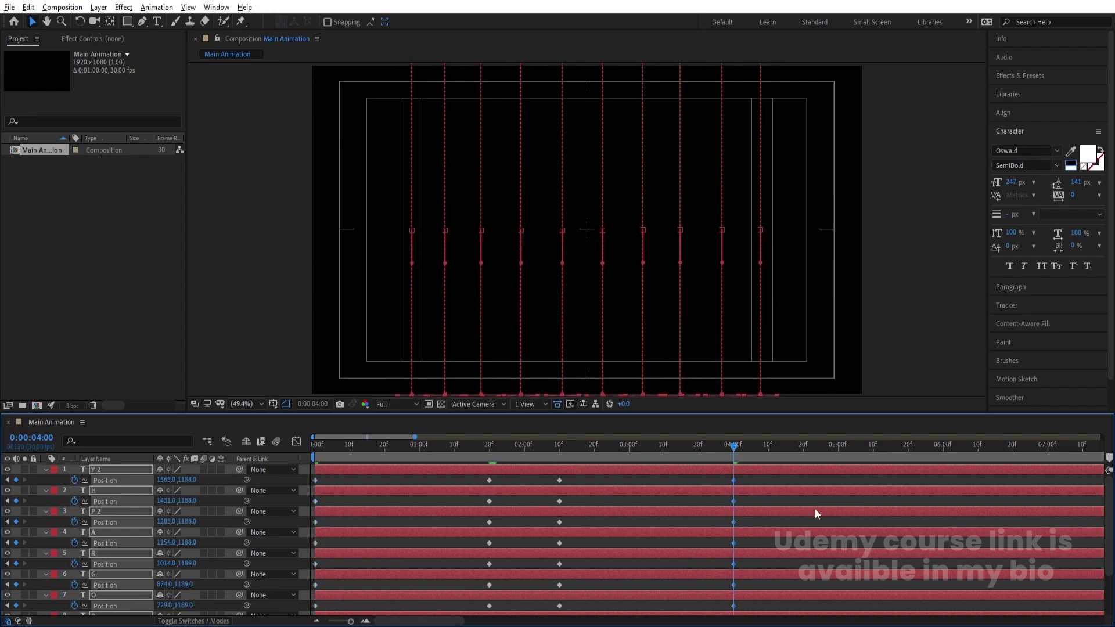
Apply Easy Ease to all Position keyframes and reshape the entrance speed curve in the Graph Editor so it peaks early and slows gradually
left_click_drag(797, 484, 729, 624)
key("F9")
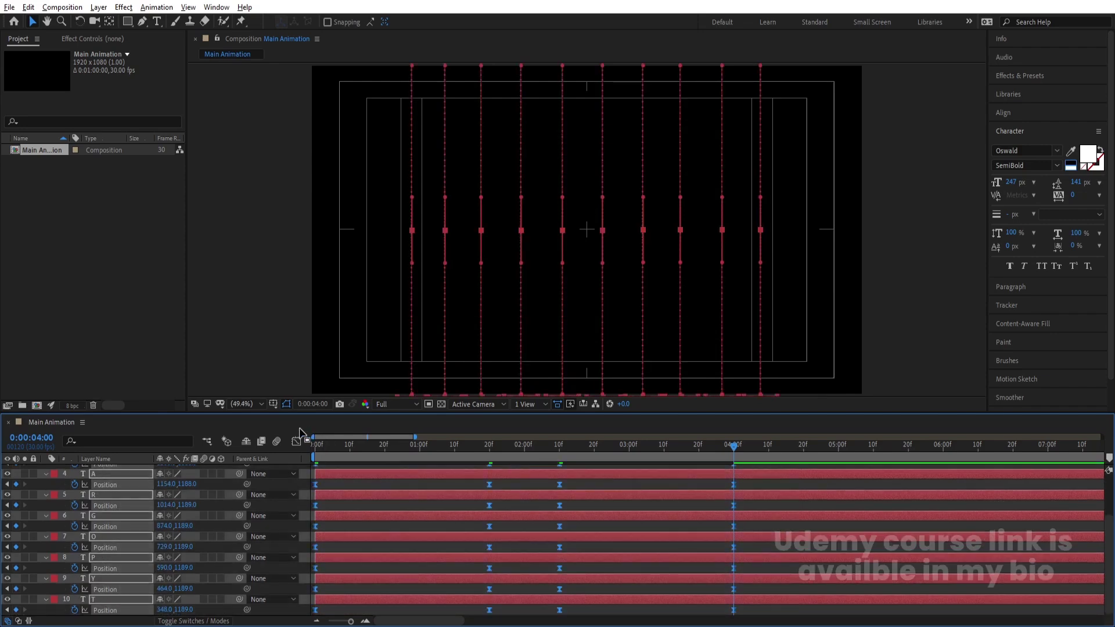
left_click(296, 441)
left_click_drag(459, 549, 405, 582)
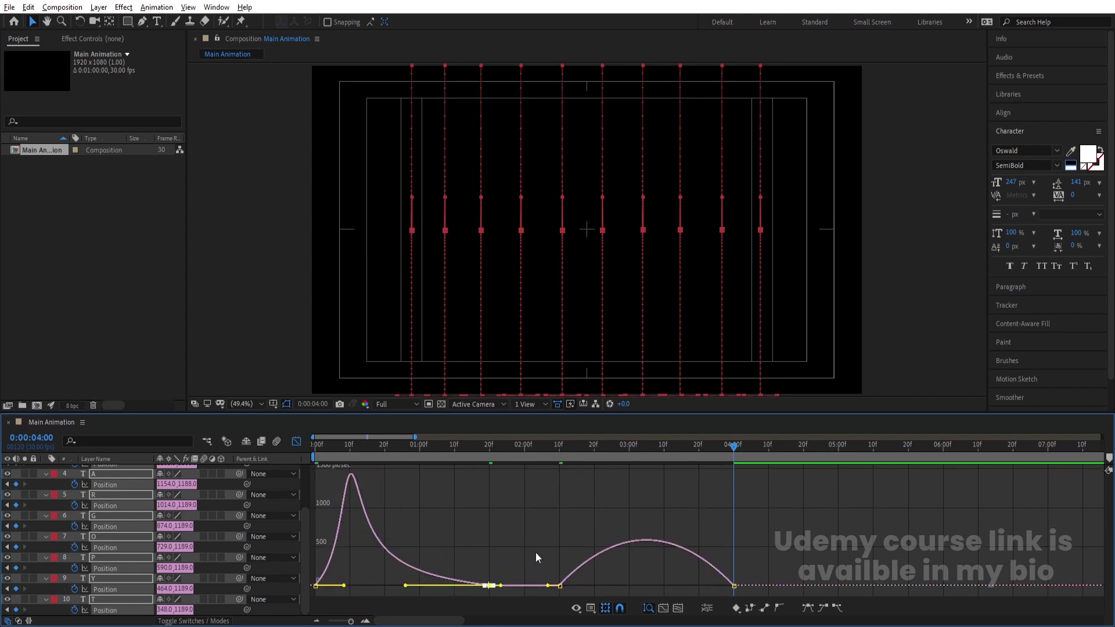
Reshape the exit speed curve of all letter layers so it builds slowly and peaks late, and preview the animation
left_click_drag(536, 553, 643, 586)
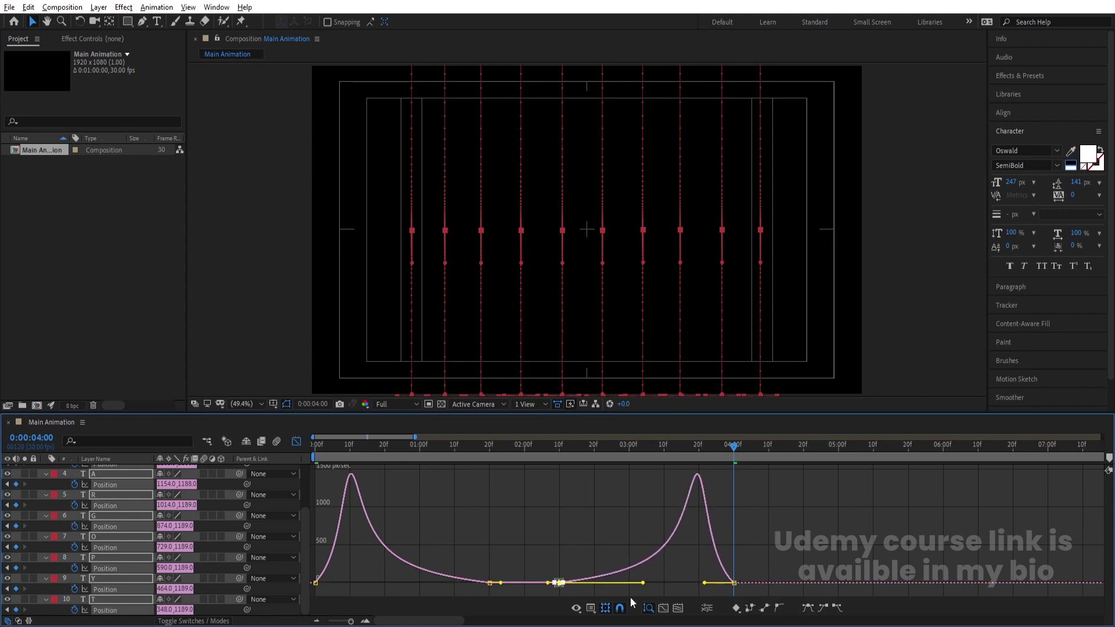
key("space")
left_click(296, 443)
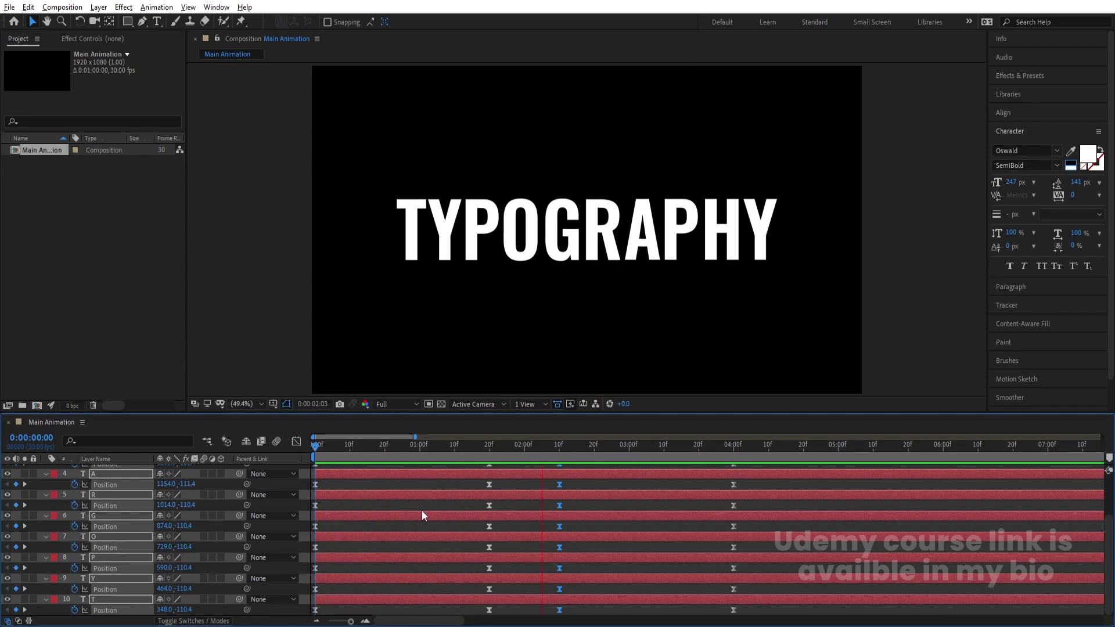
key("space")
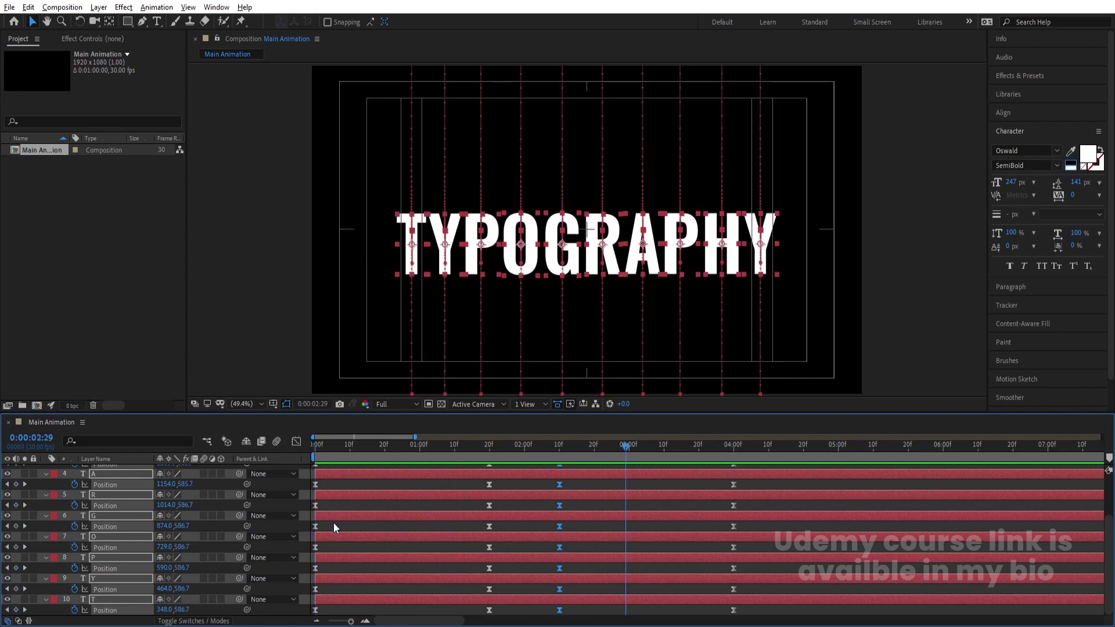
Add a loopOut() expression to the Position property of the T layer
left_click(329, 590)
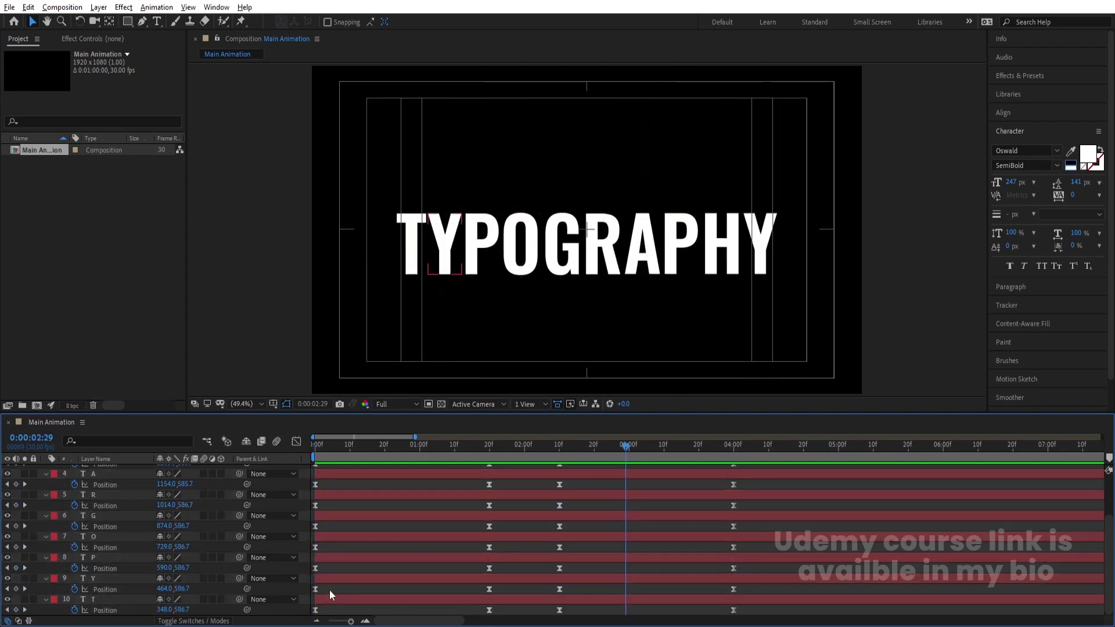
left_click(75, 611, "alt")
type("loop")
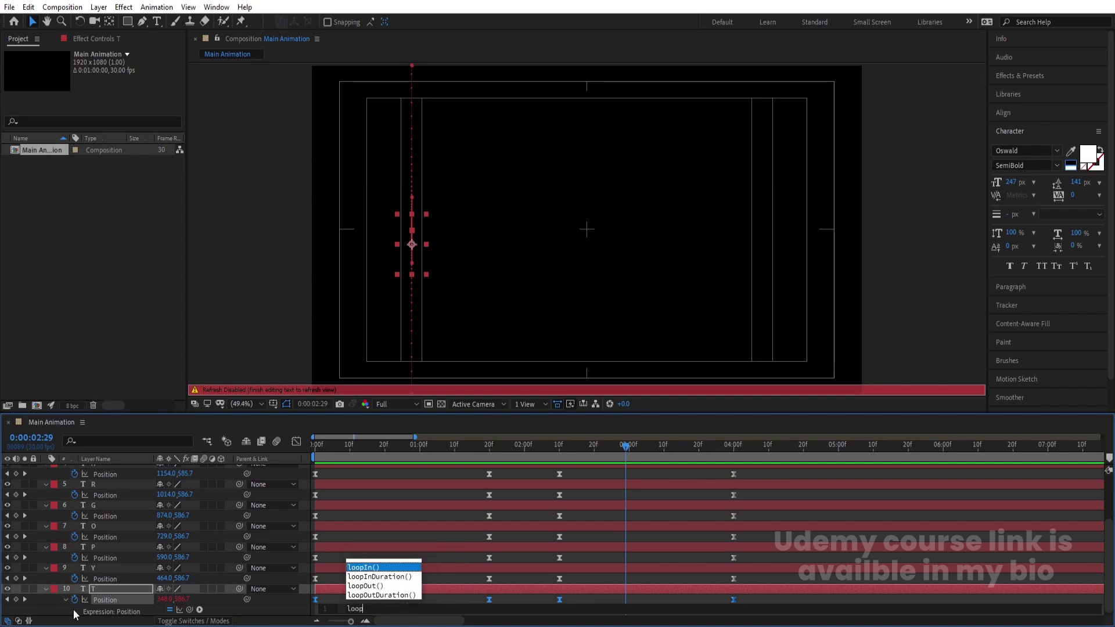
key("Down")
key("Down")
key("Return")
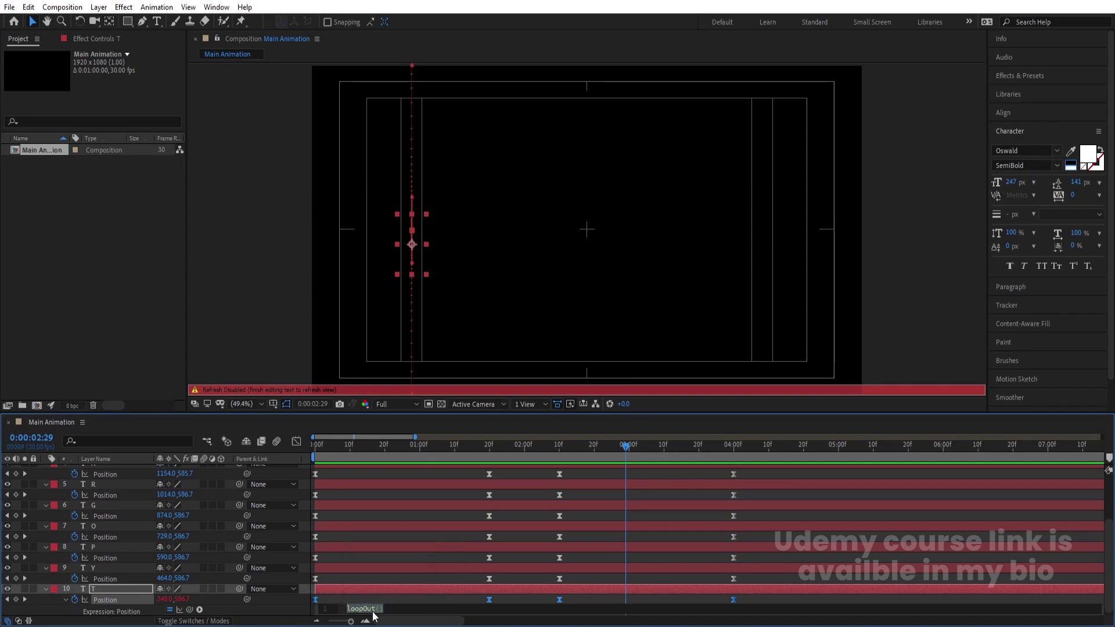
left_click(343, 577)
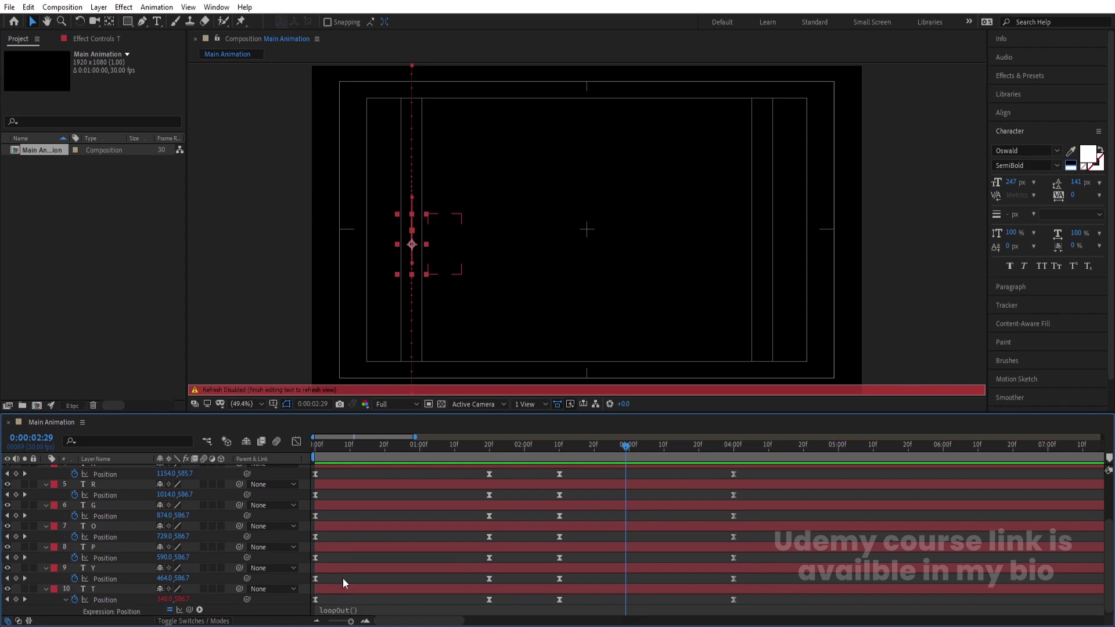
Add the loopOut() expression to the Position of the Y, P and O layers (layers 9, 8 and 7)
left_click(74, 578, "alt")
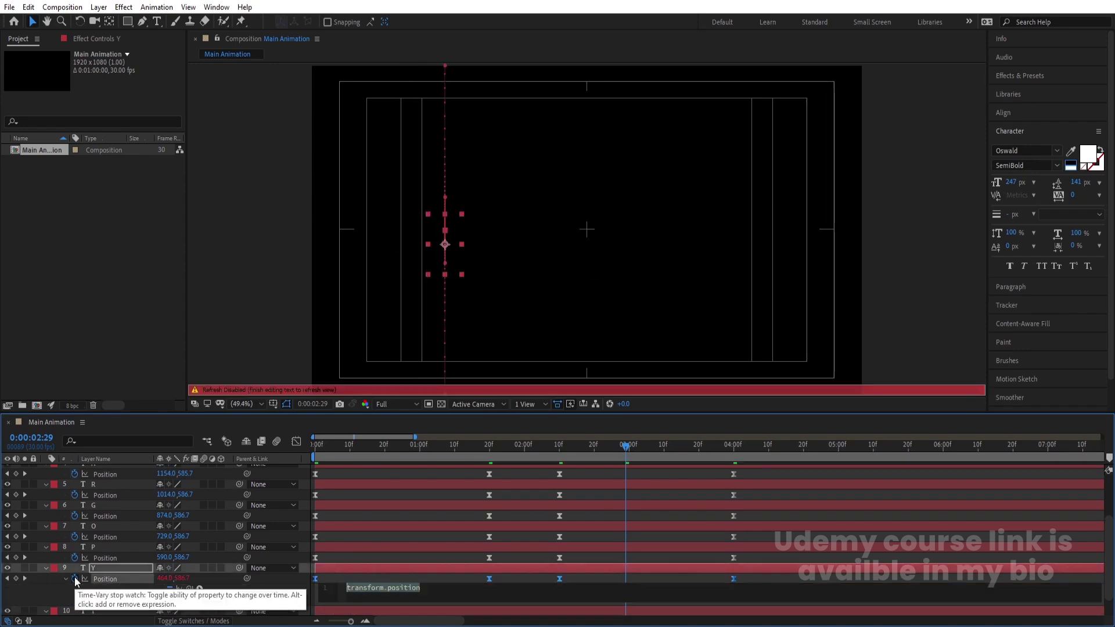
type("loopOut()")
left_click(325, 555)
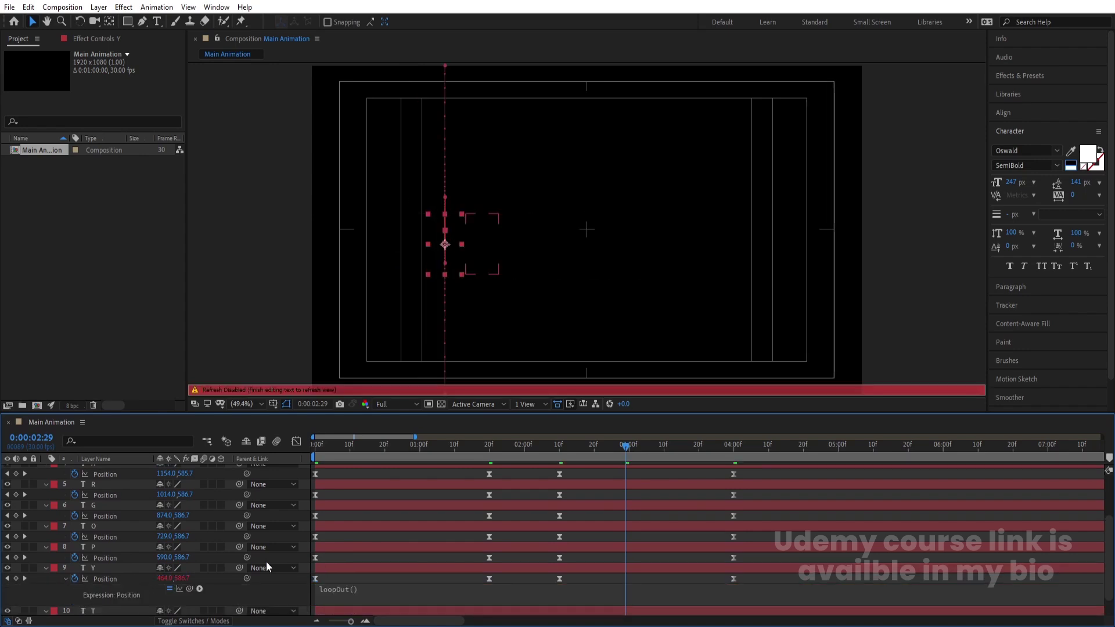
left_click(74, 557, "alt")
type("loopOut()")
left_click(74, 536, "alt")
type("loopOut()")
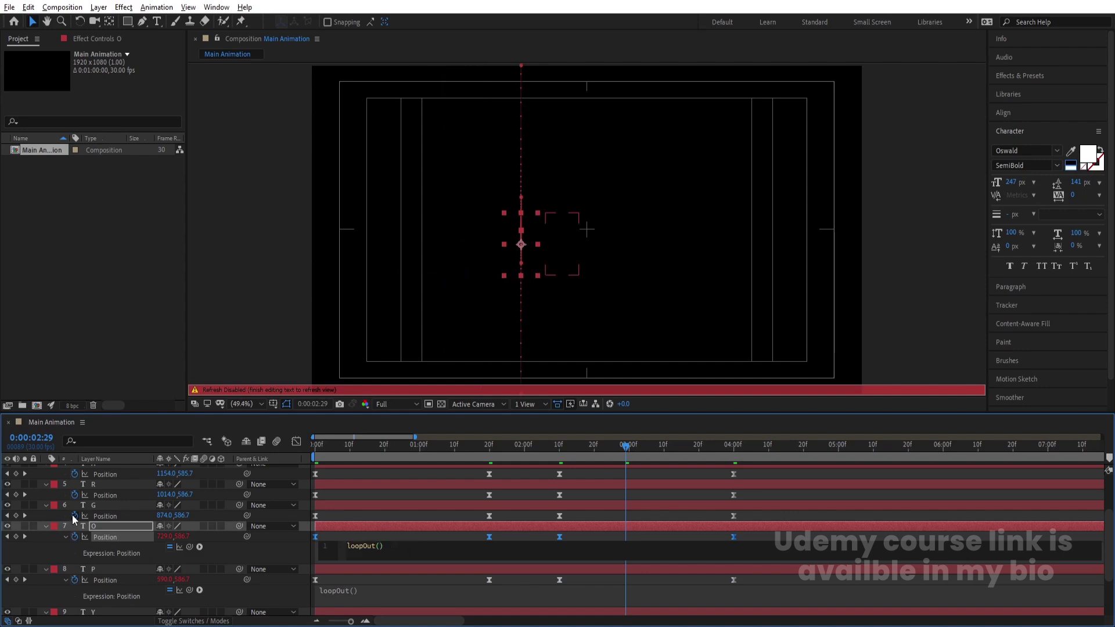
Add the loopOut() expression to the Position of the G, R and A layers
left_click(75, 515, "alt")
type("loopOut()")
left_click(74, 494, "alt")
type("loopOut()")
left_click(76, 473, "alt")
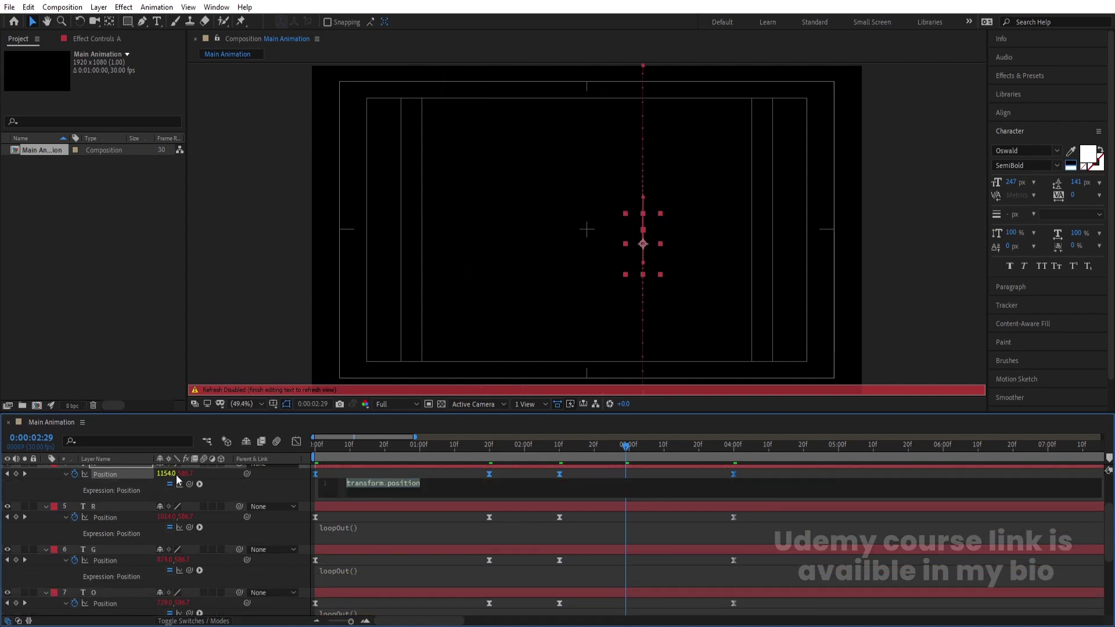
type("loopOut()")
Add the loopOut() expression to the Position of the P 2, H and Y 2 layers
scroll(144, 508, "up", 3)
left_click(74, 516, "alt")
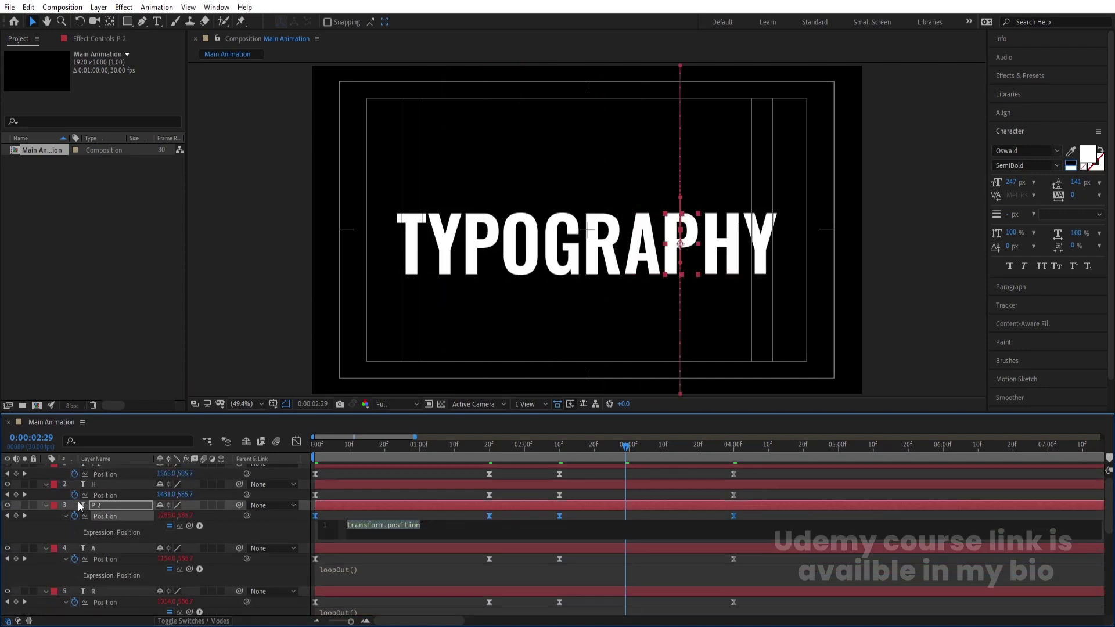
type("loopOut()")
left_click(74, 495, "alt")
type("loopOut()")
left_click(75, 473, "alt")
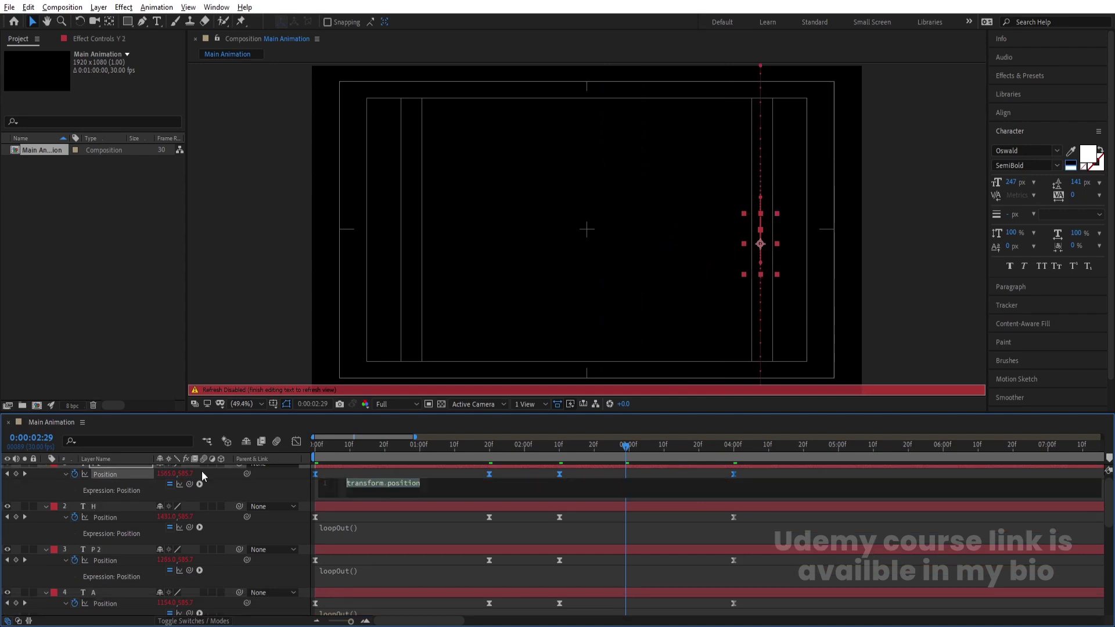
type("loopOut()")
scroll(207, 480, "up", 2)
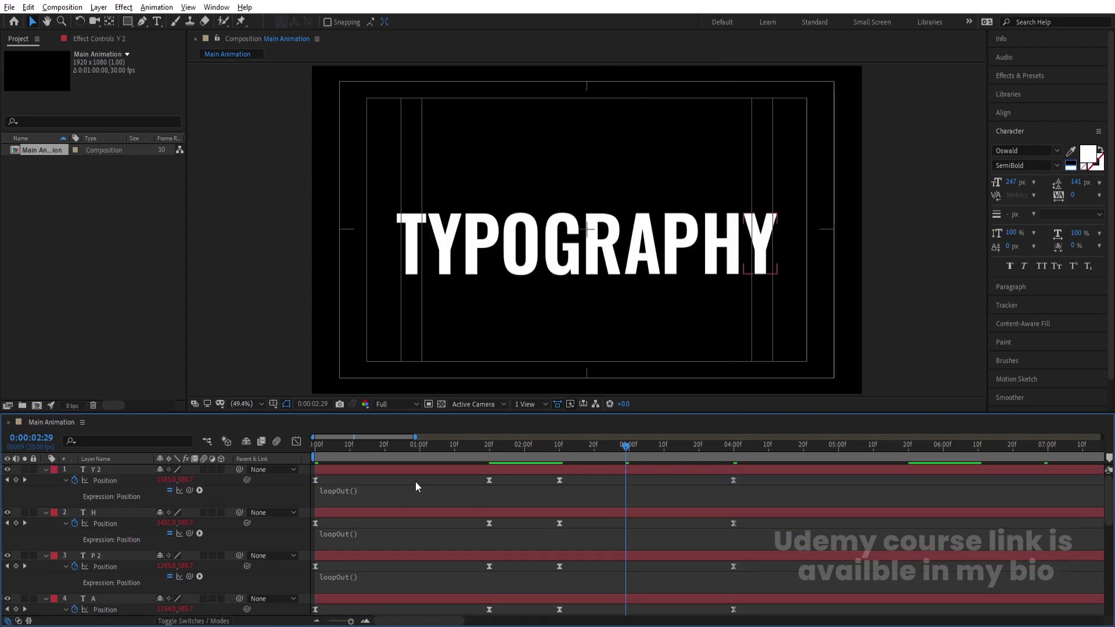
Preview the looping animation and set the work area to end at 0:00:04:00
key("space")
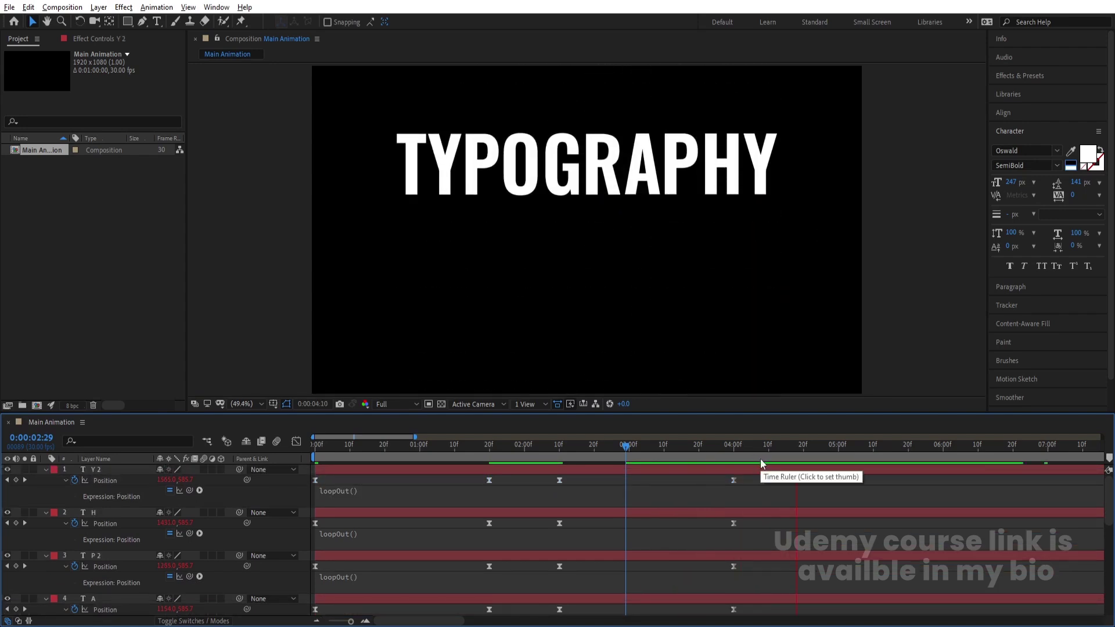
key("space")
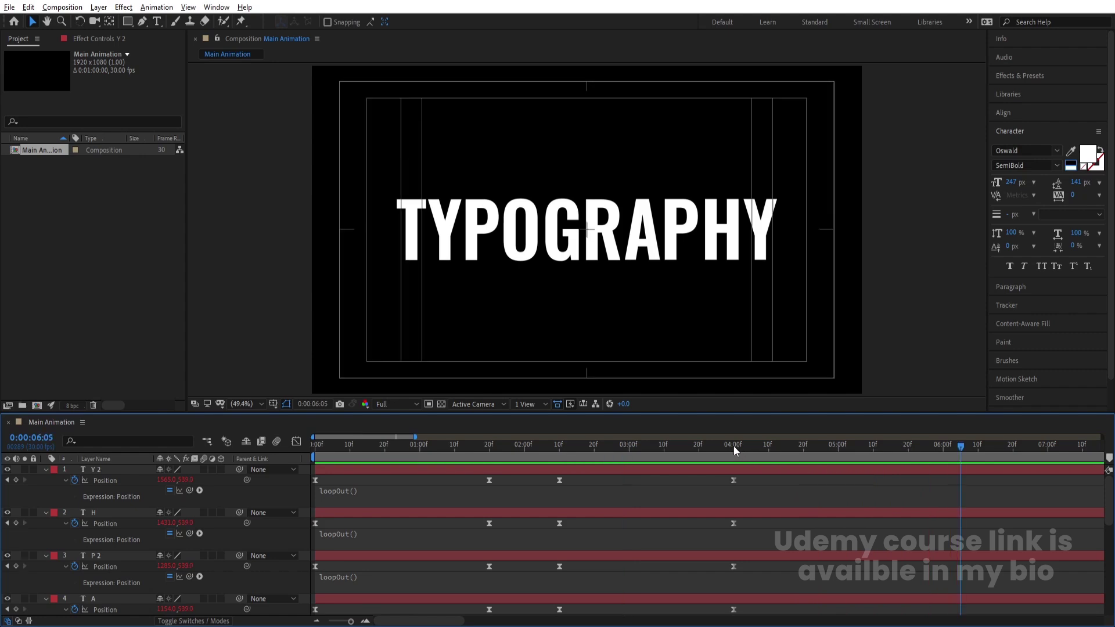
left_click(734, 445)
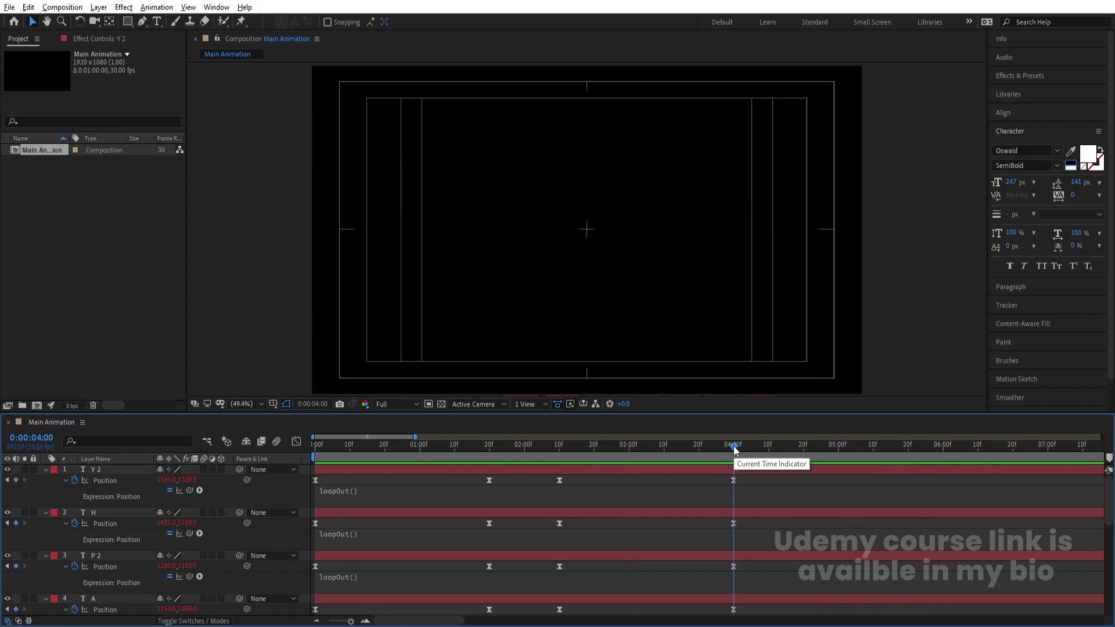
key("n")
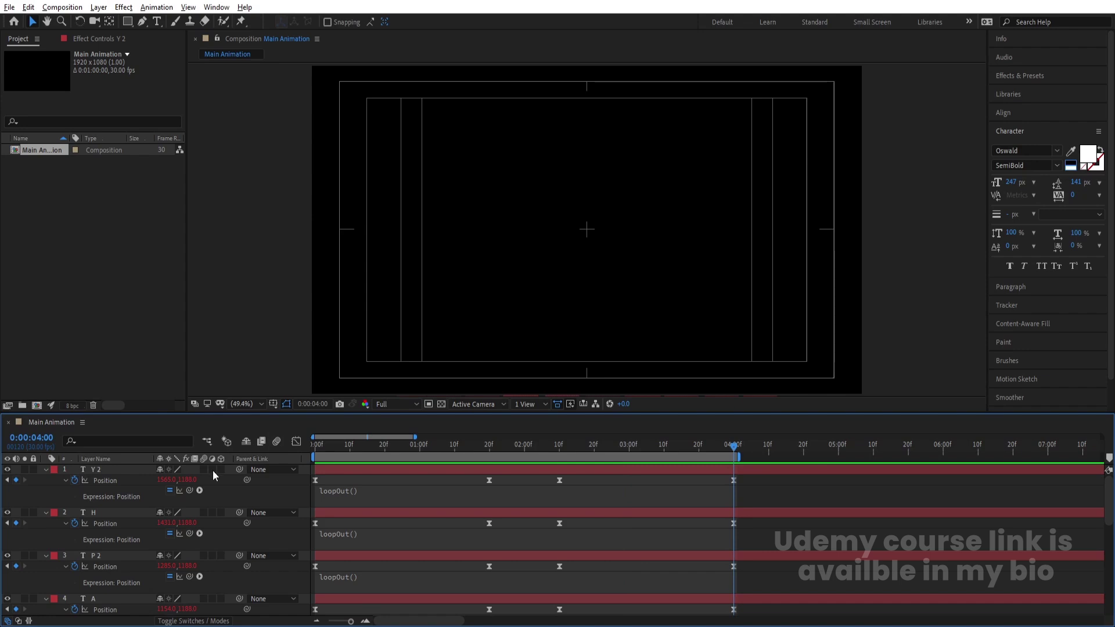
Enable motion blur on all letter layers, collapse their properties and preview from the start of the composition
key("ctrl+a")
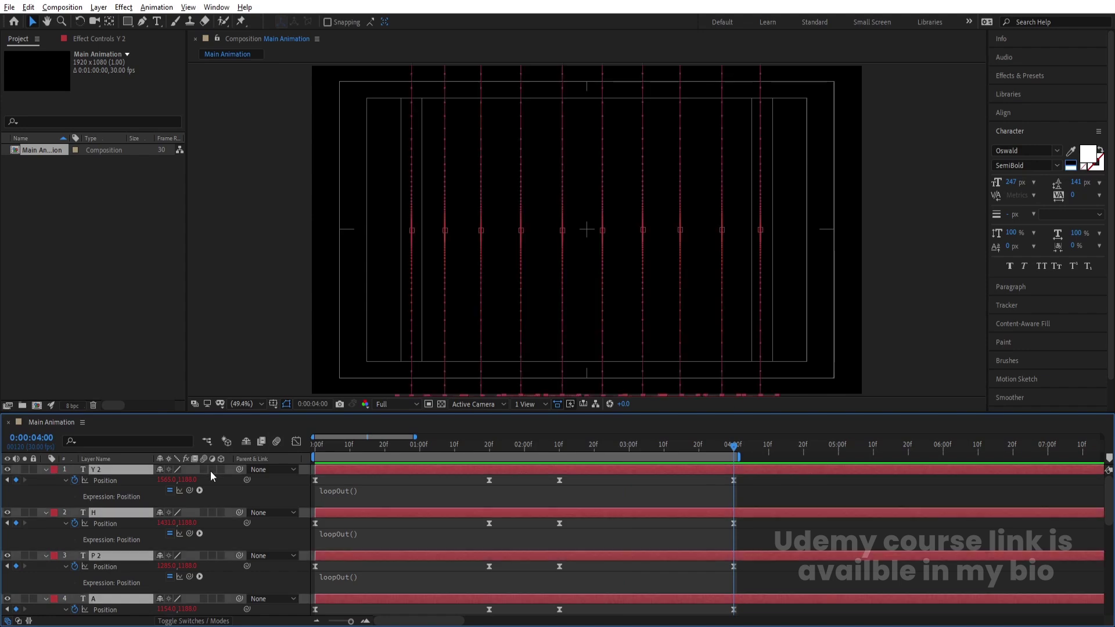
left_click(203, 468)
left_click(327, 481)
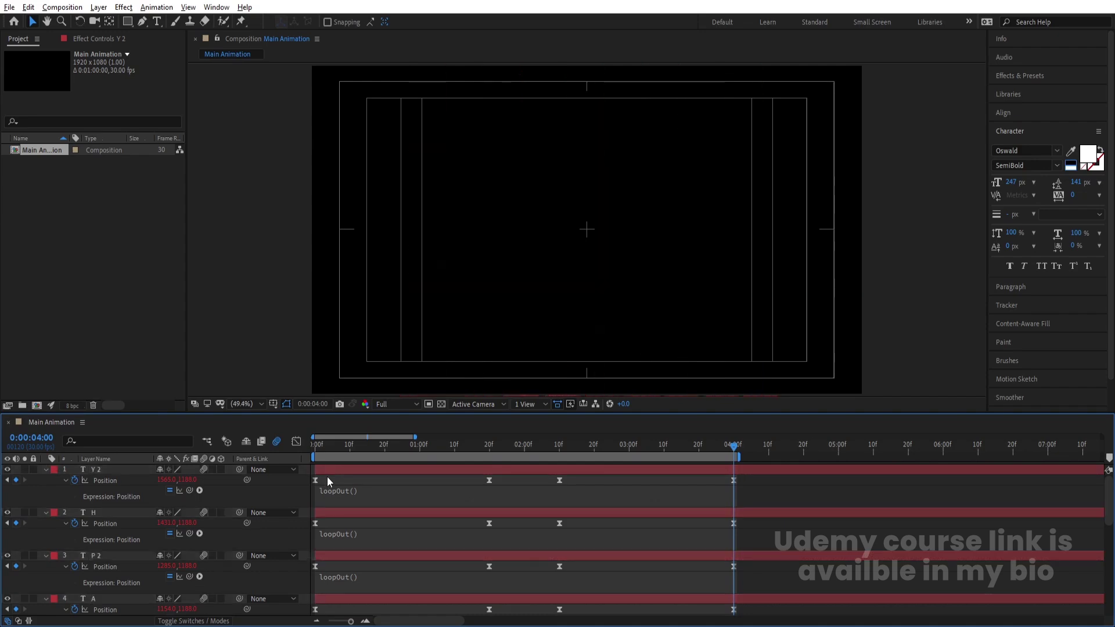
key("u")
key("Home")
key("space")
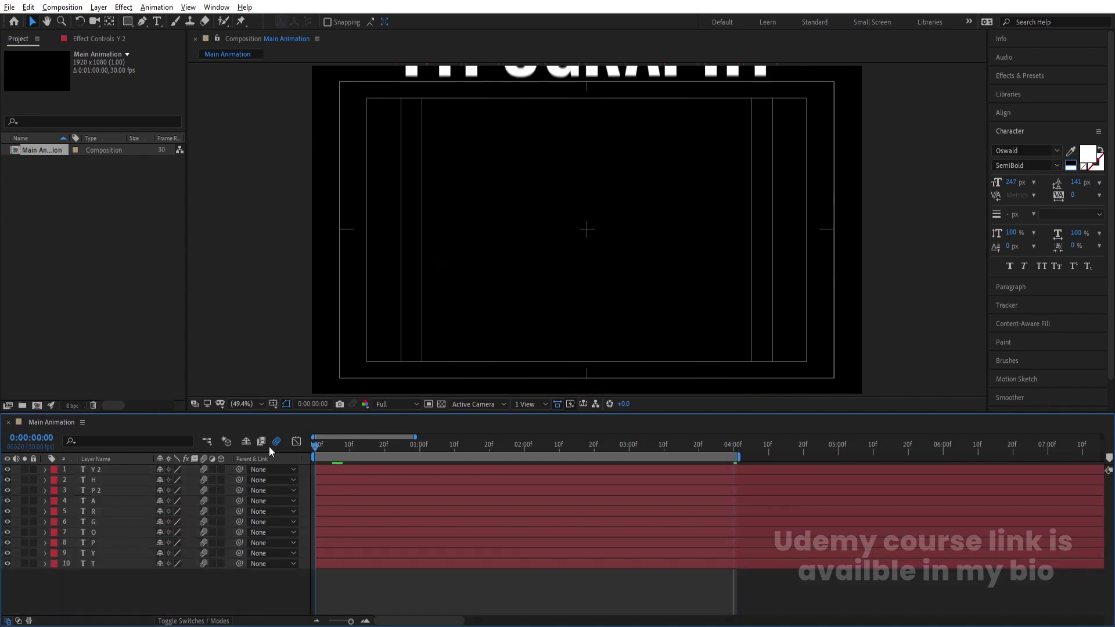
key("space")
Offset the Y, P and O layers (9, 8 and 7) to start at 0:00:00:05, 0:00:00:10 and 0:00:00:15
key("equal")
left_click(350, 443)
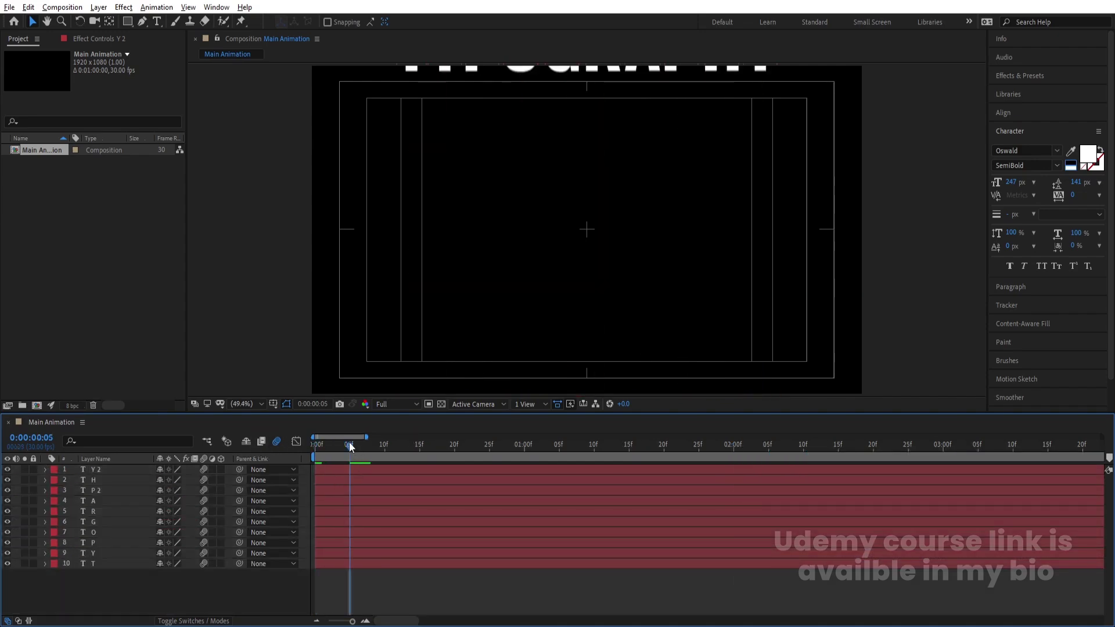
left_click(346, 553)
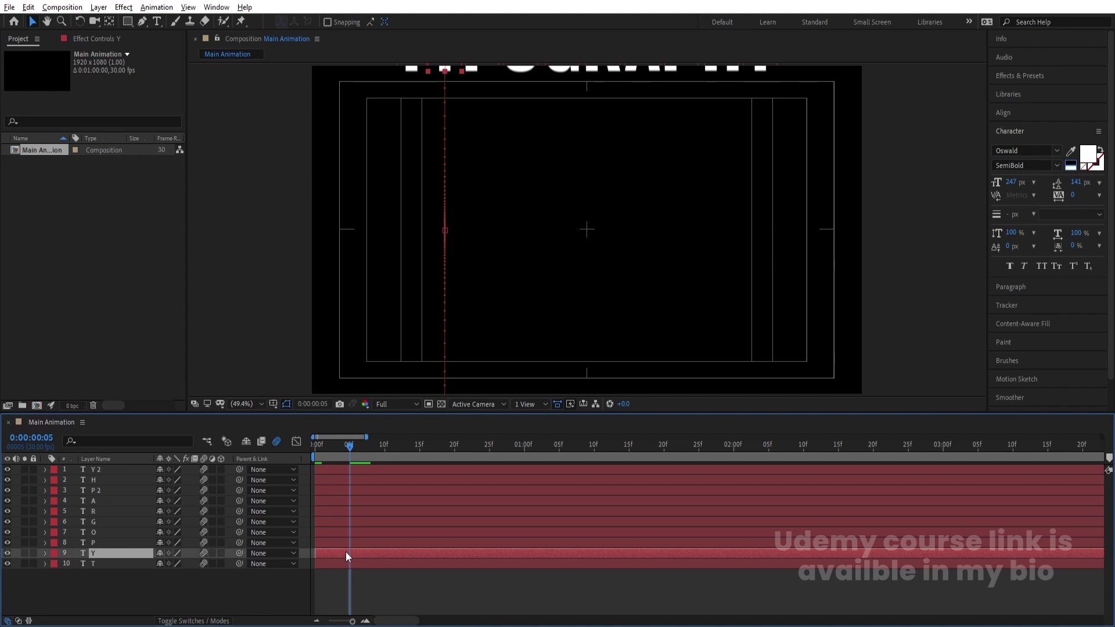
key("alt+bracketleft")
left_click(385, 447)
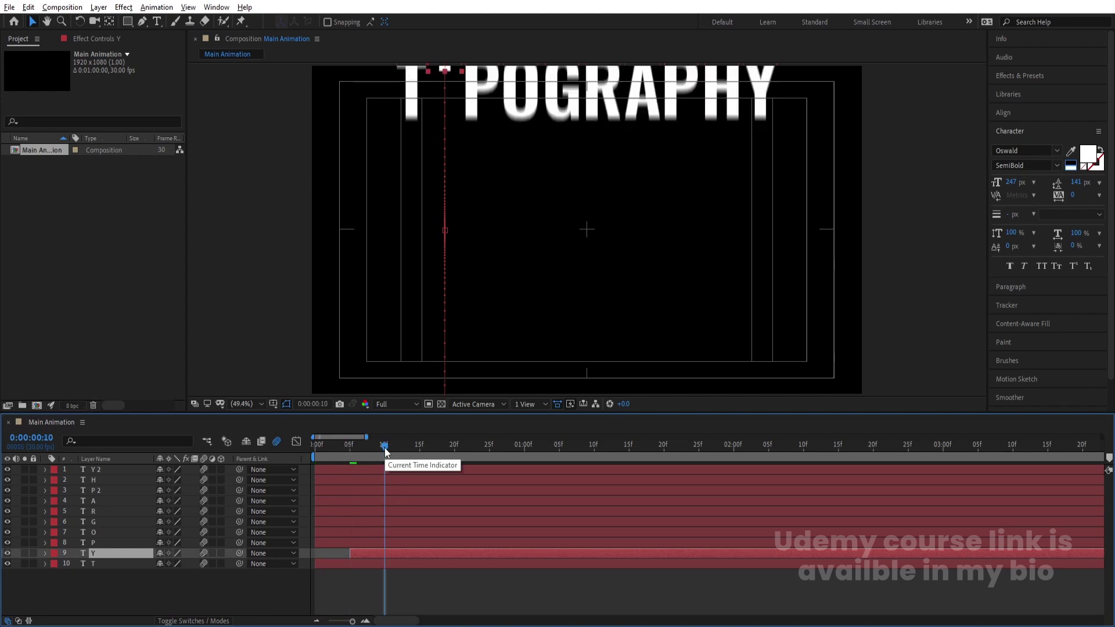
left_click(388, 540)
key("alt+bracketleft")
left_click(419, 446)
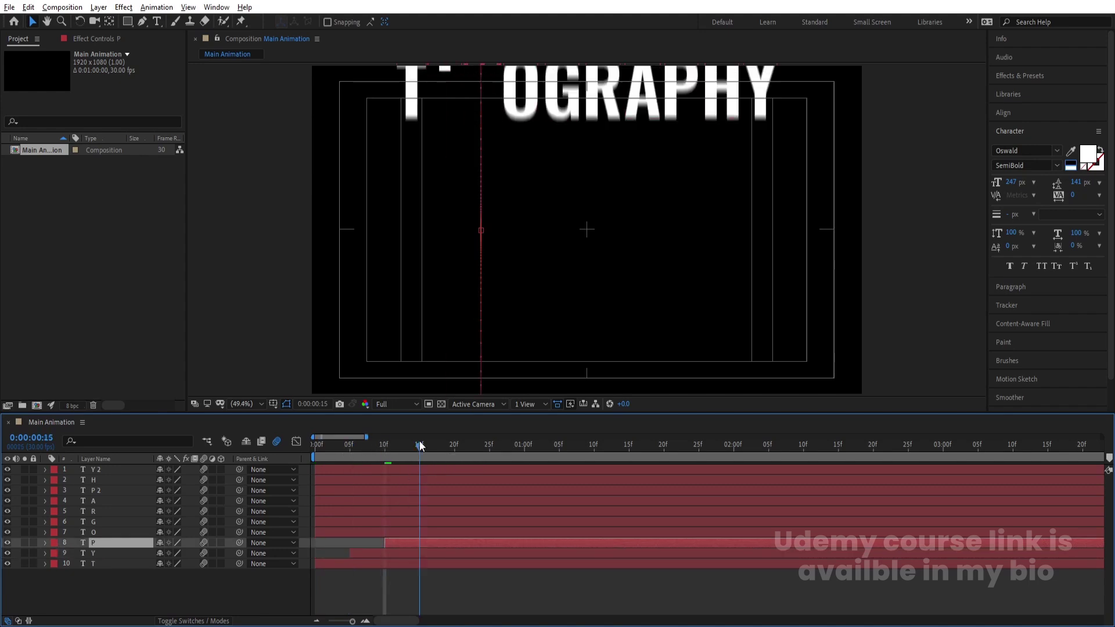
left_click(421, 531)
key("alt+bracketleft")
Offset the G, R and A layers to start at 0:00:00:20, 0:00:00:25 and 0:00:01:00
left_click(455, 446)
left_click(457, 521)
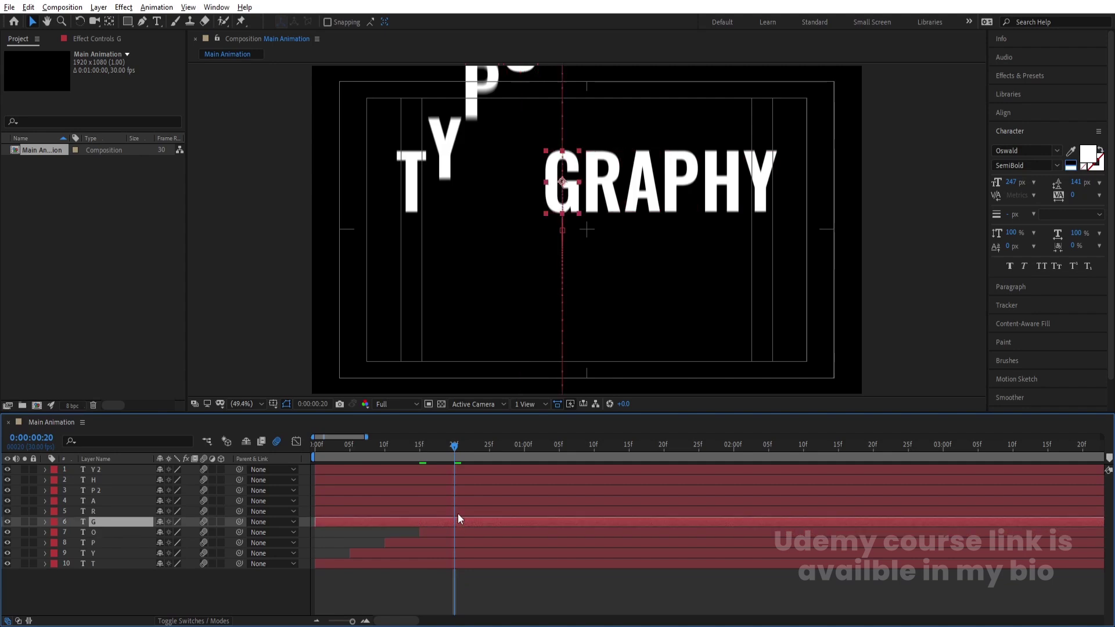
key("alt+bracketleft")
left_click(489, 446)
left_click(492, 513)
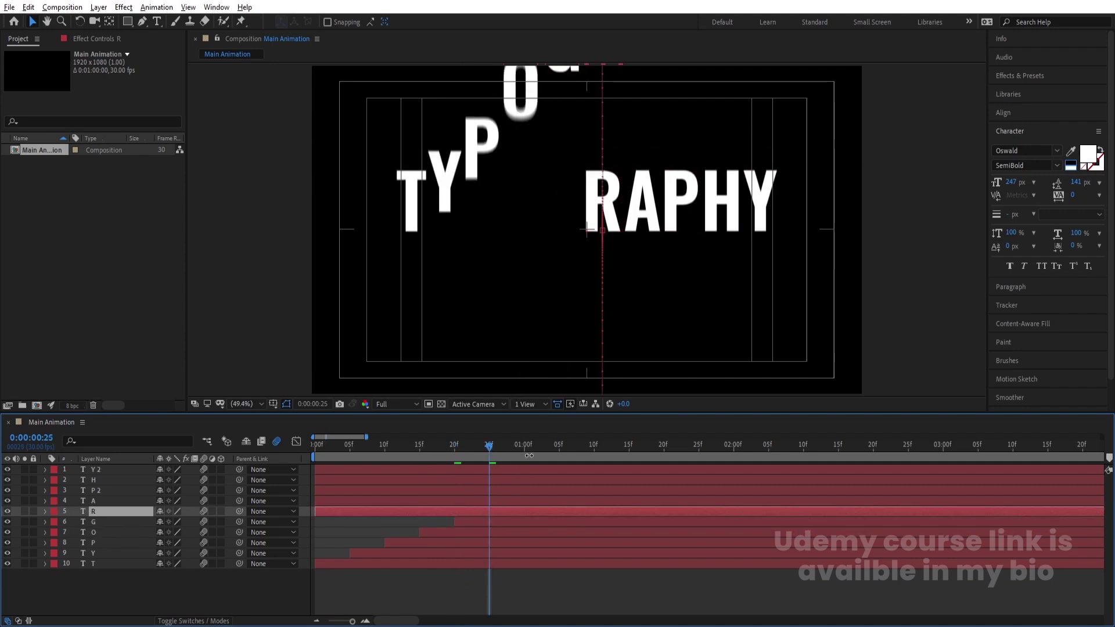
key("alt+bracketleft")
left_click(524, 446)
left_click(531, 501)
key("alt+bracketleft")
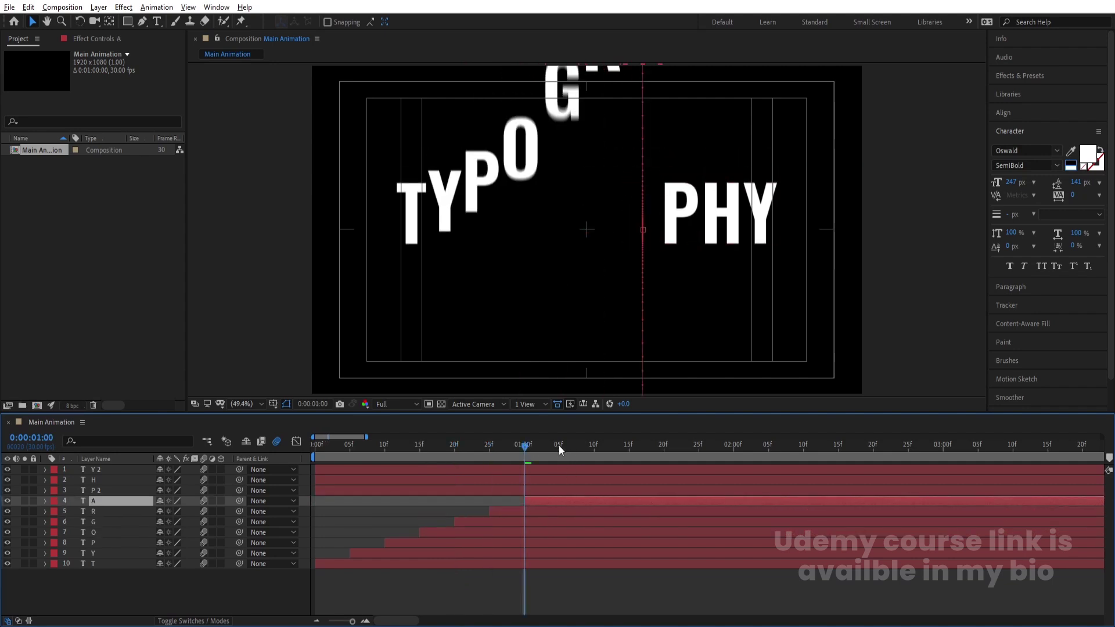
Offset the P 2, H and Y 2 layers to start at 0:00:01:05, 0:00:01:10 and 0:00:01:15
left_click(559, 446)
left_click(563, 490)
key("alt+bracketleft")
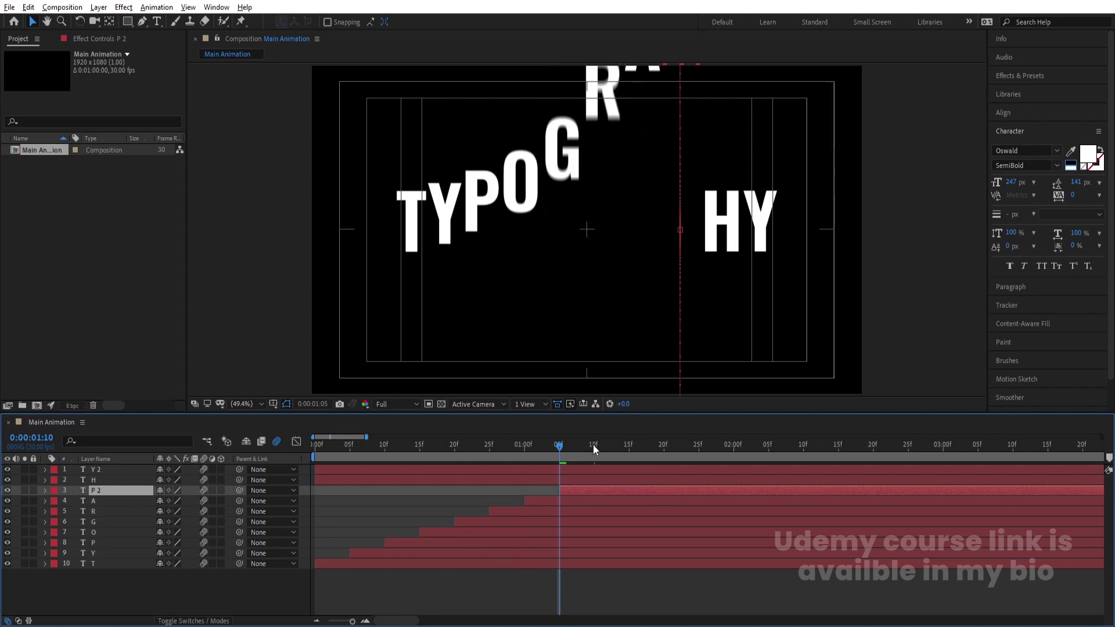
left_click(593, 445)
left_click(595, 480)
key("alt+bracketleft")
left_click(627, 446)
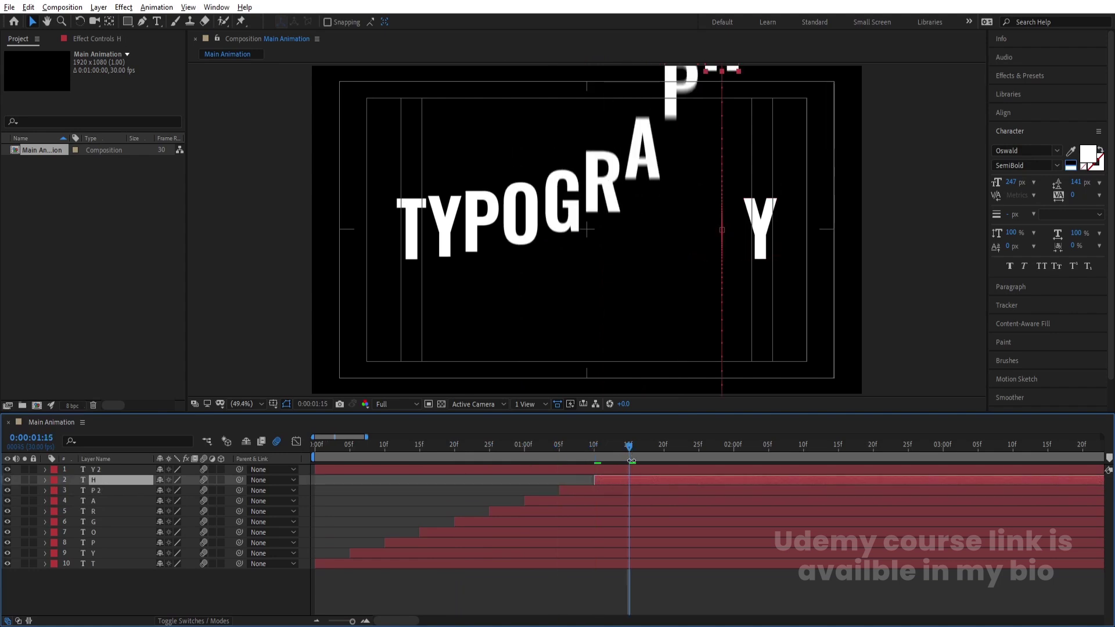
left_click(630, 472)
key("alt+bracketleft")
Slide all staggered letter layers earlier so every layer covers the composition from 0:00:00:00
left_click_drag(635, 580, 338, 482)
key("Home")
key("F2")
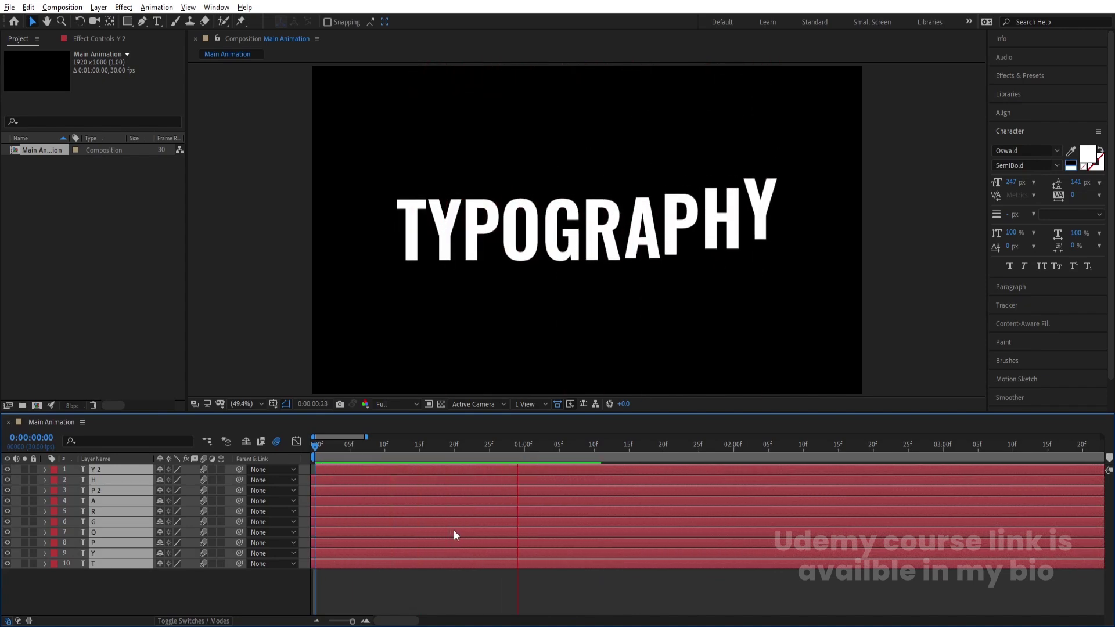
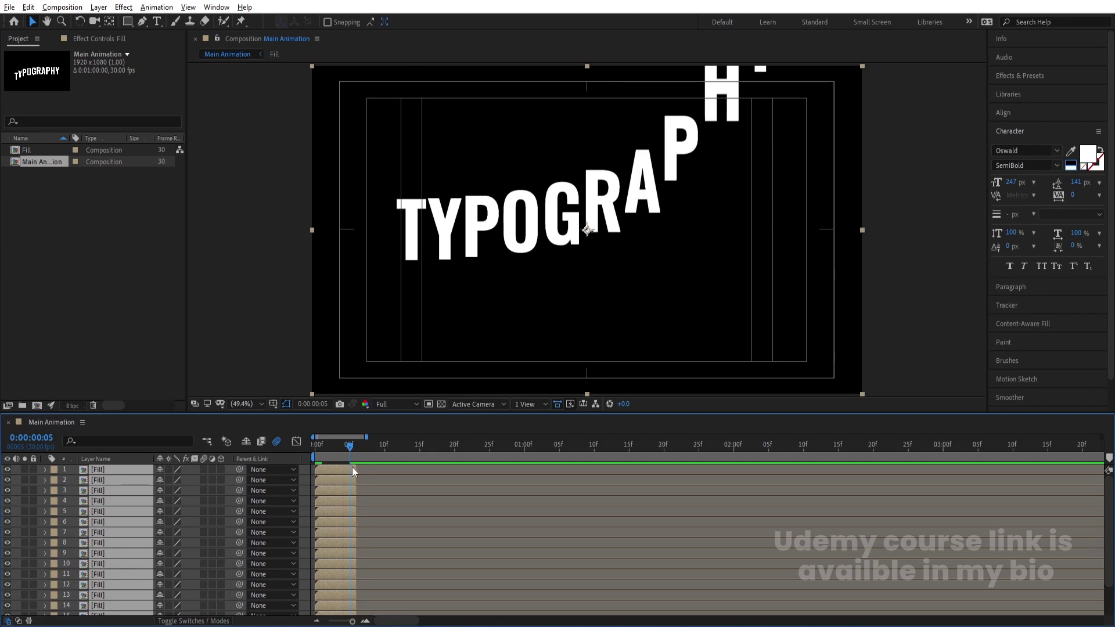
Trim the ends of all selected Fill layers to 0:00:00:05
left_click_drag(354, 466, 350, 466)
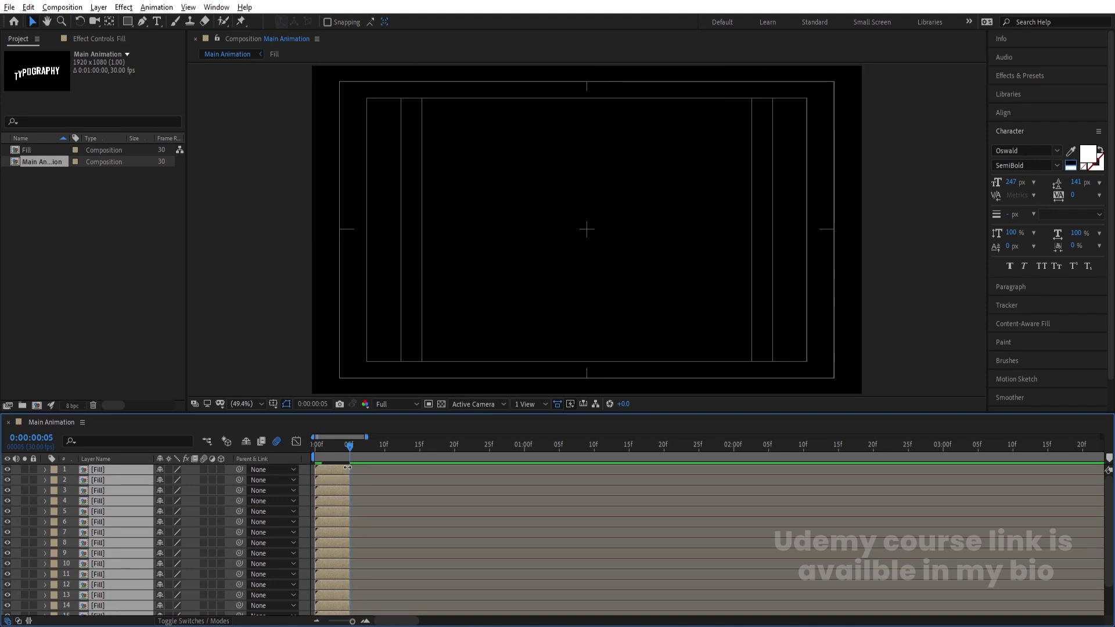
Try to sequence the trimmed Fill layers end to end without overlap
right_click(347, 467)
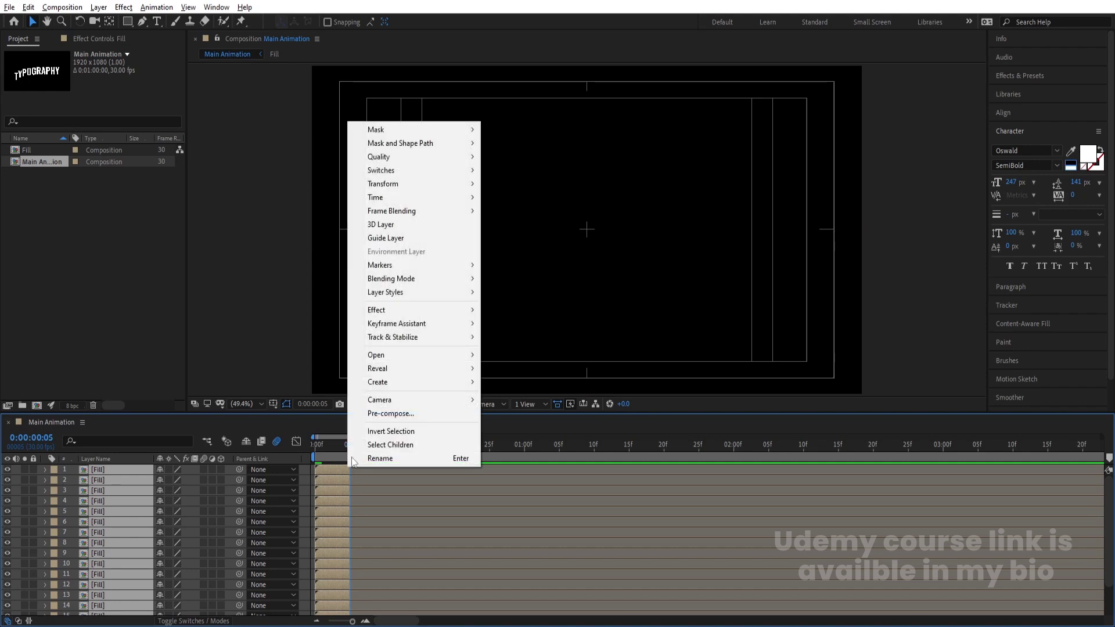
mouse_move(396, 323)
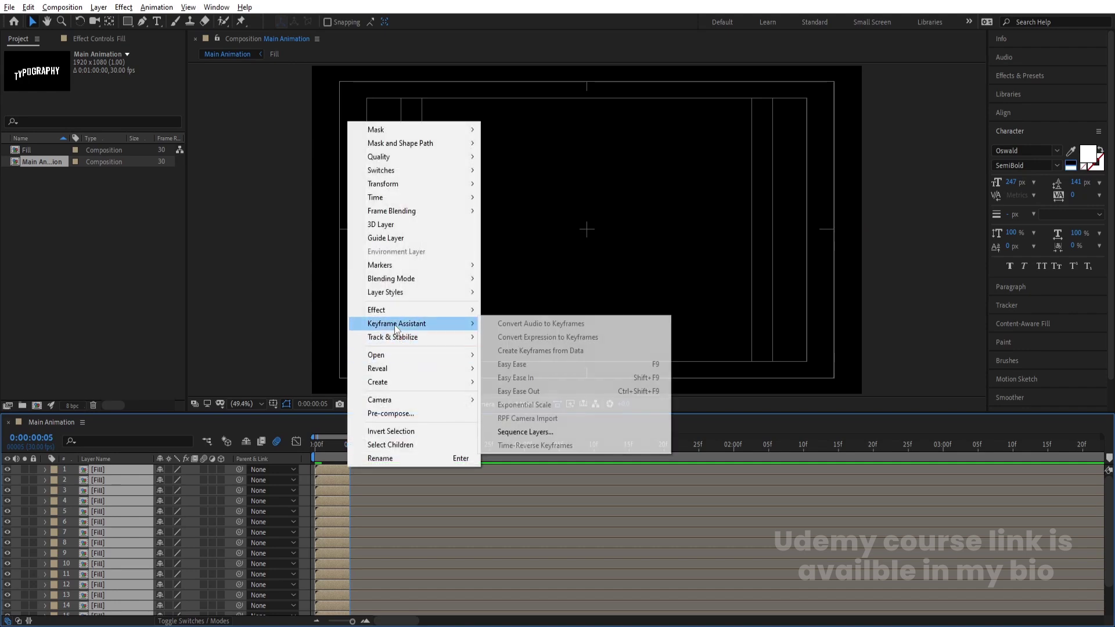
left_click(574, 436)
left_click(591, 350)
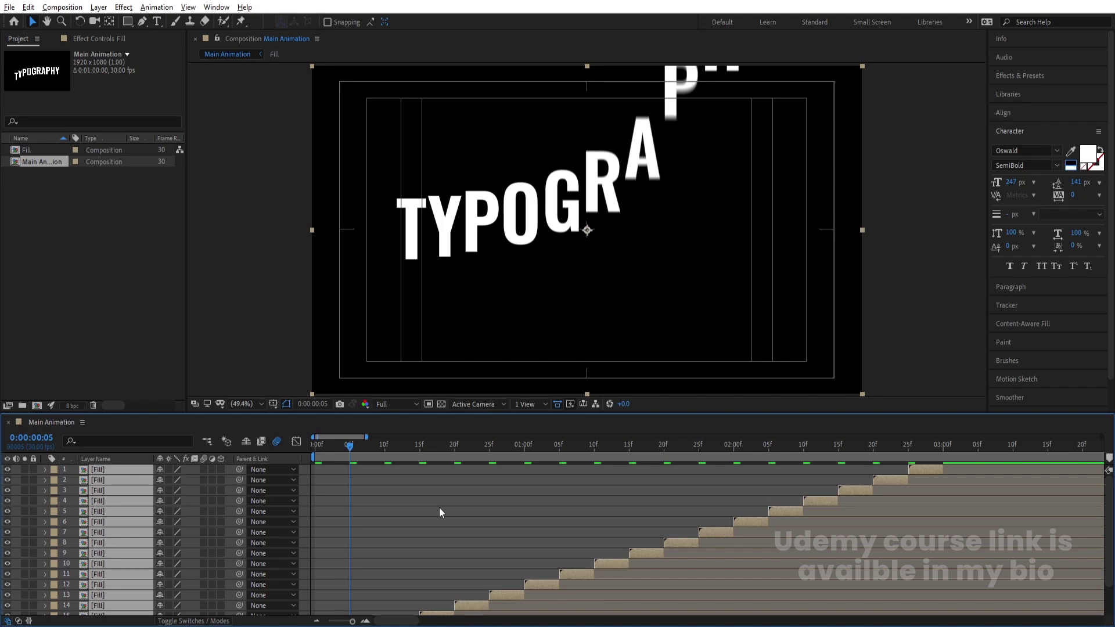
scroll(439, 507, "down", 3)
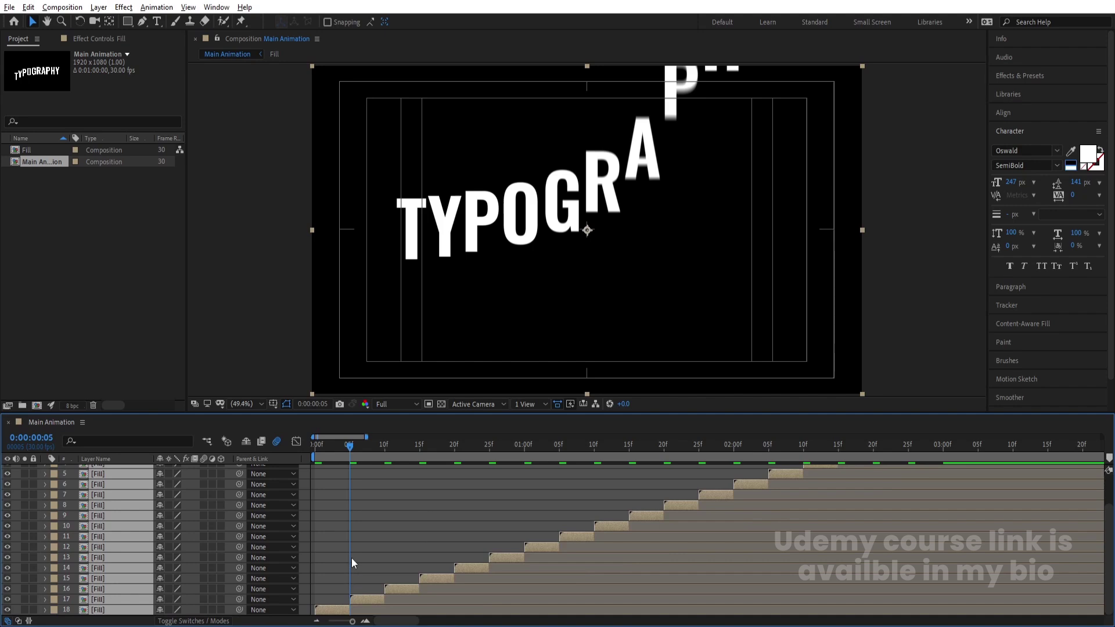
key("ctrl+z")
Sequence all 18 Fill layers end to end without overlap, with layer 1 starting first
left_click(303, 482)
scroll(308, 485, "up", 3)
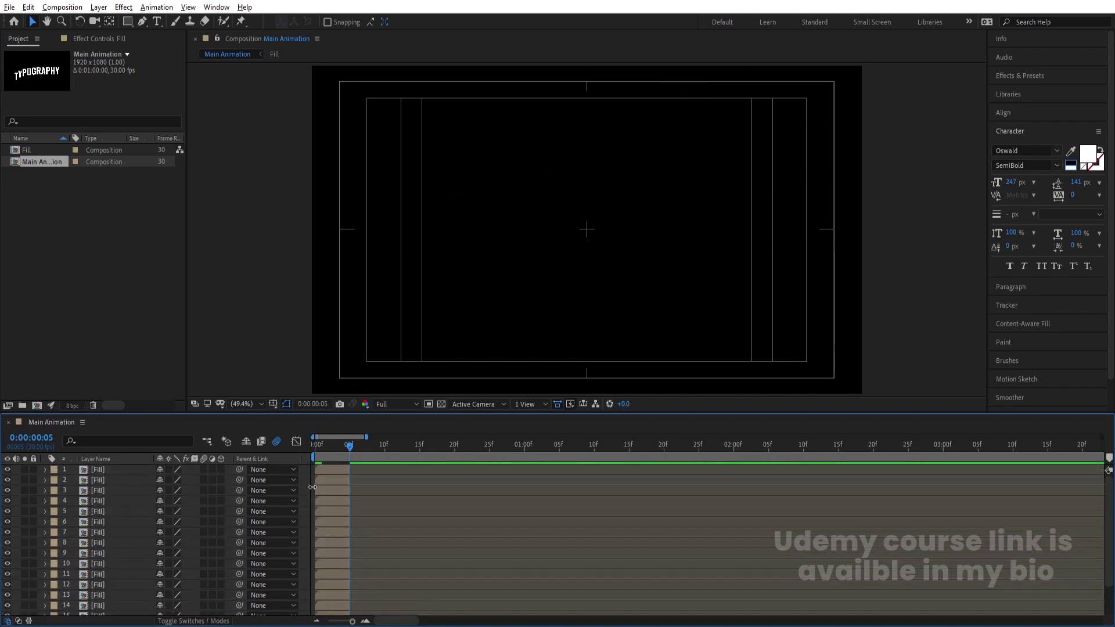
scroll(326, 495, "down", 2)
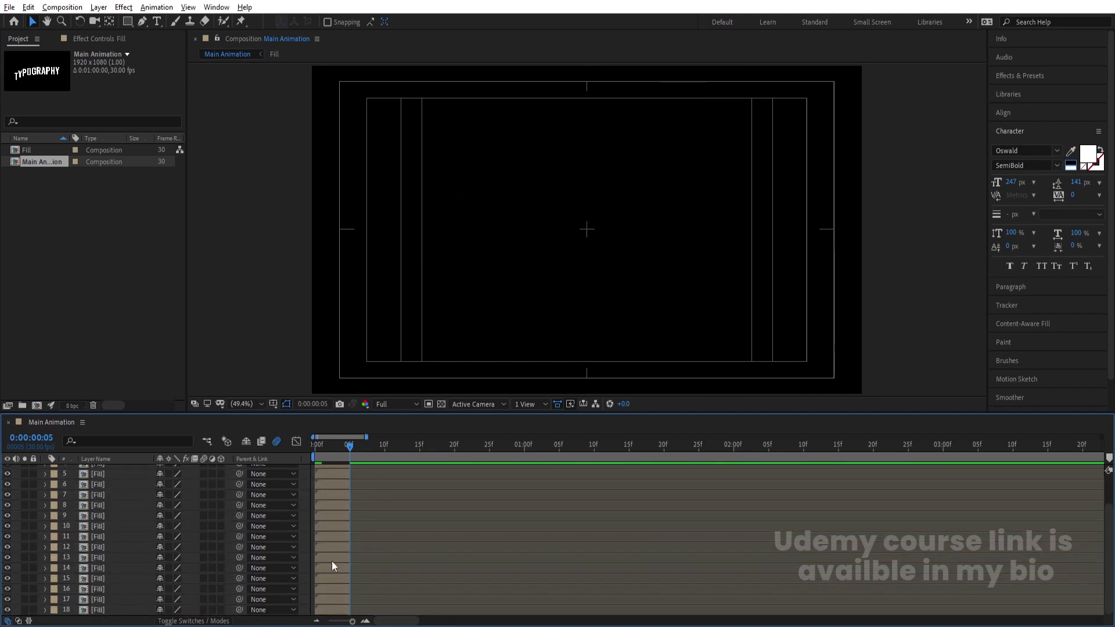
key("ctrl+a")
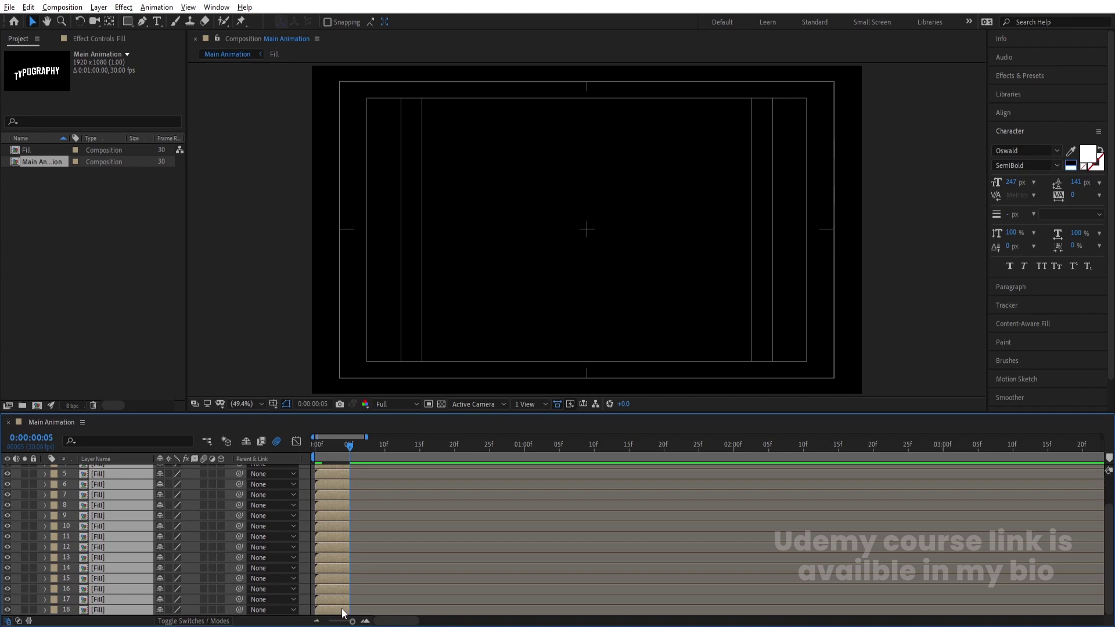
right_click(343, 613)
mouse_move(401, 466)
left_click(523, 572)
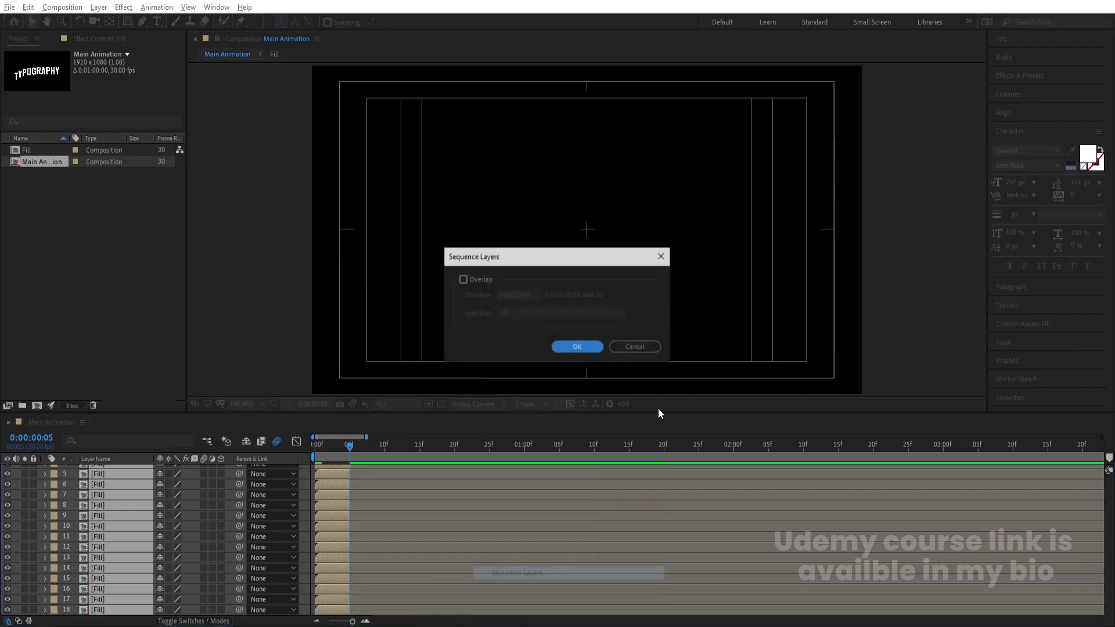
left_click(577, 347)
Extend the ends of all sequenced Fill layers together so each layer is about 12 seconds long
left_click(437, 545)
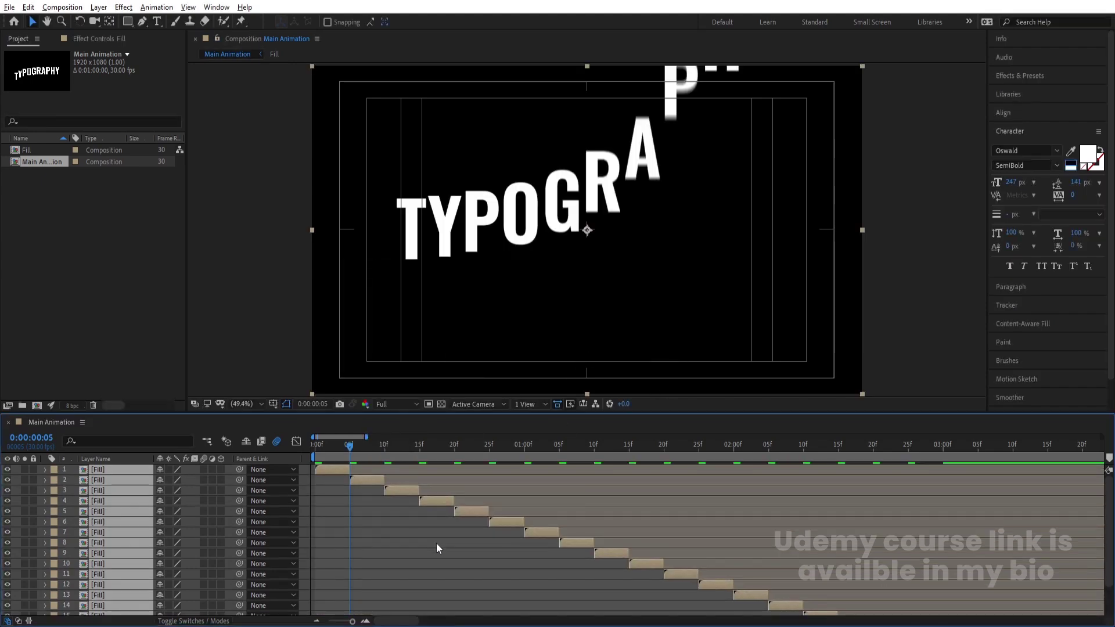
scroll(345, 503, "down", 5)
scroll(354, 504, "down", 2)
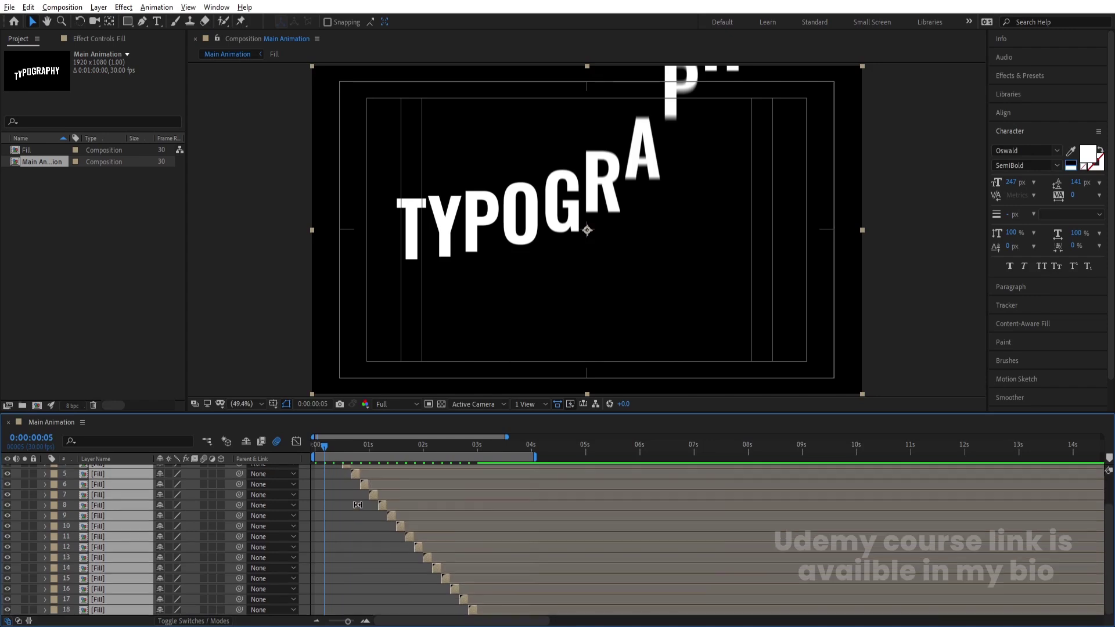
scroll(377, 479, "up", 2)
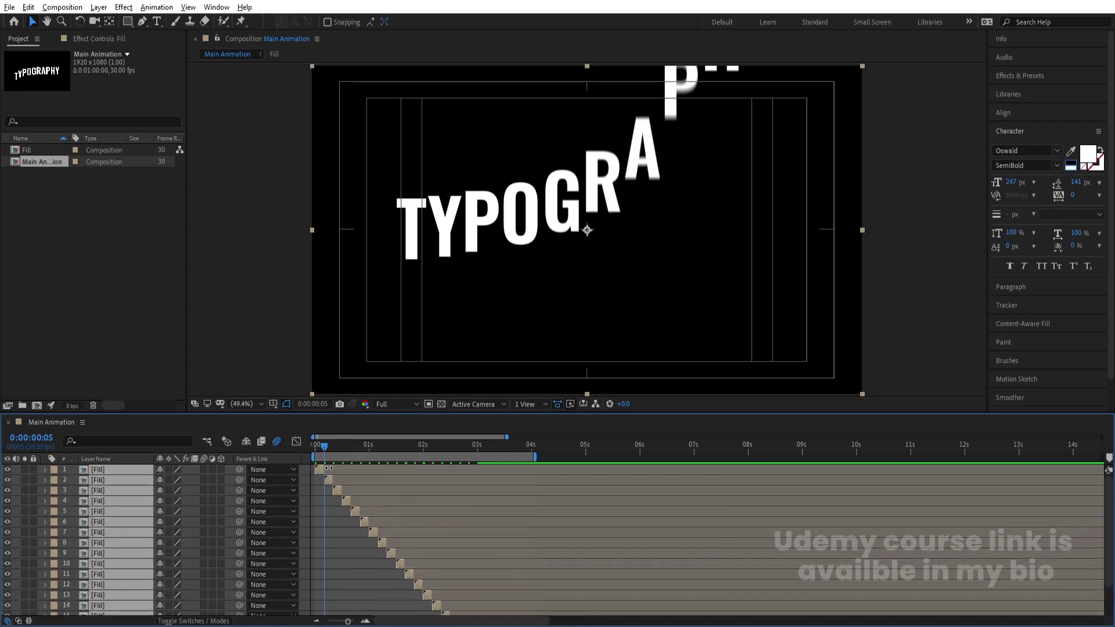
key("ctrl+a")
scroll(507, 523, "down", 2)
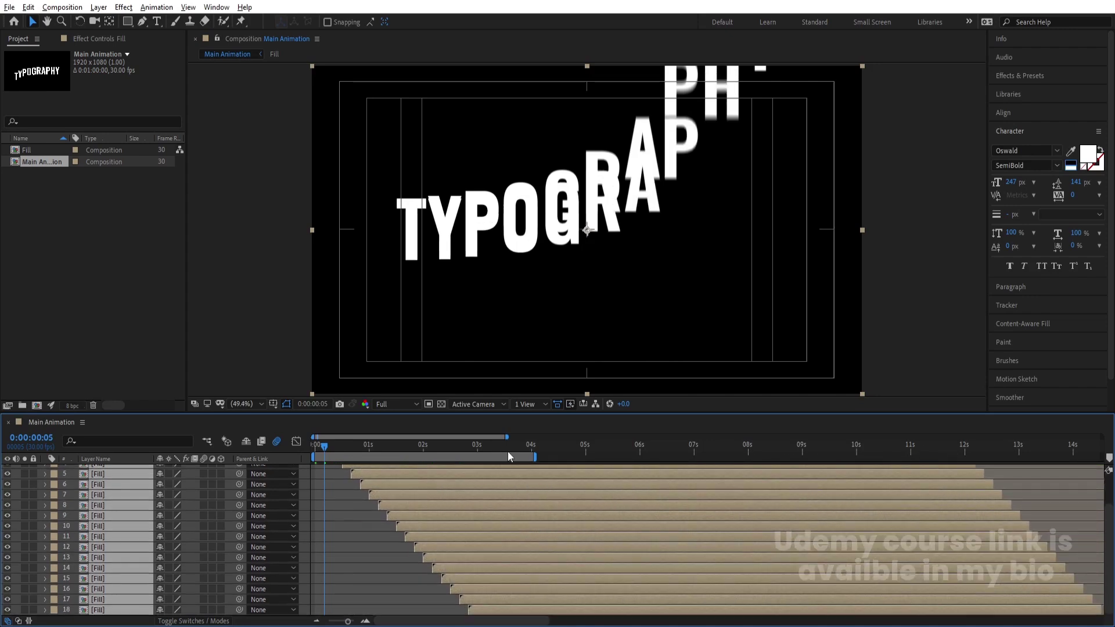
Trim the starts of all Fill layers at 0:00:02:25 and shift them to begin at 0:00:00:00
left_click_drag(464, 444, 468, 447)
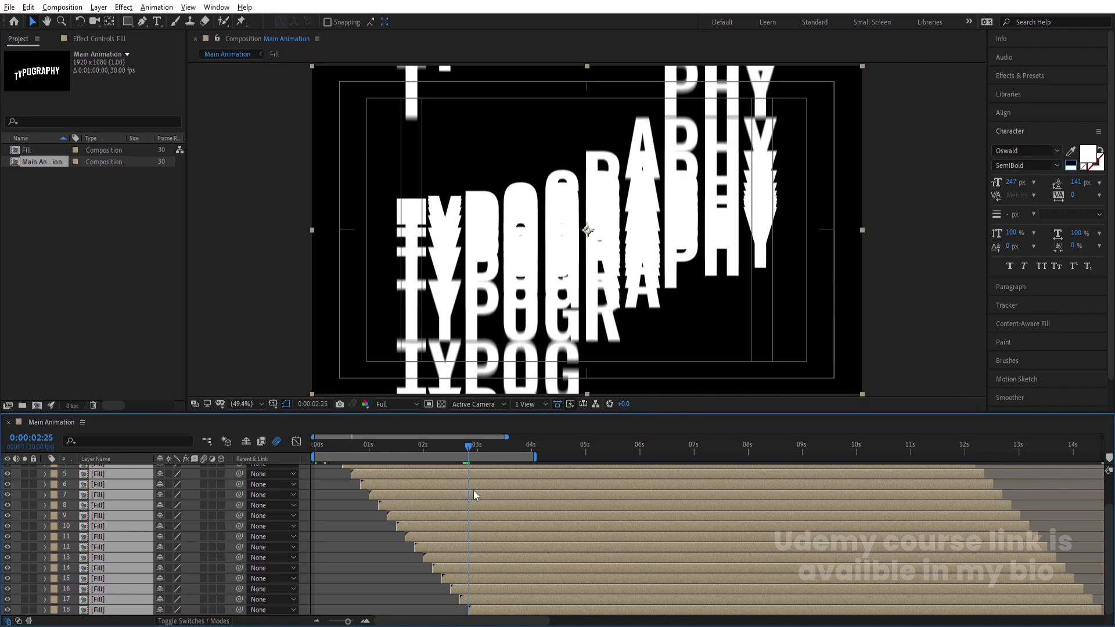
key("alt+bracketleft")
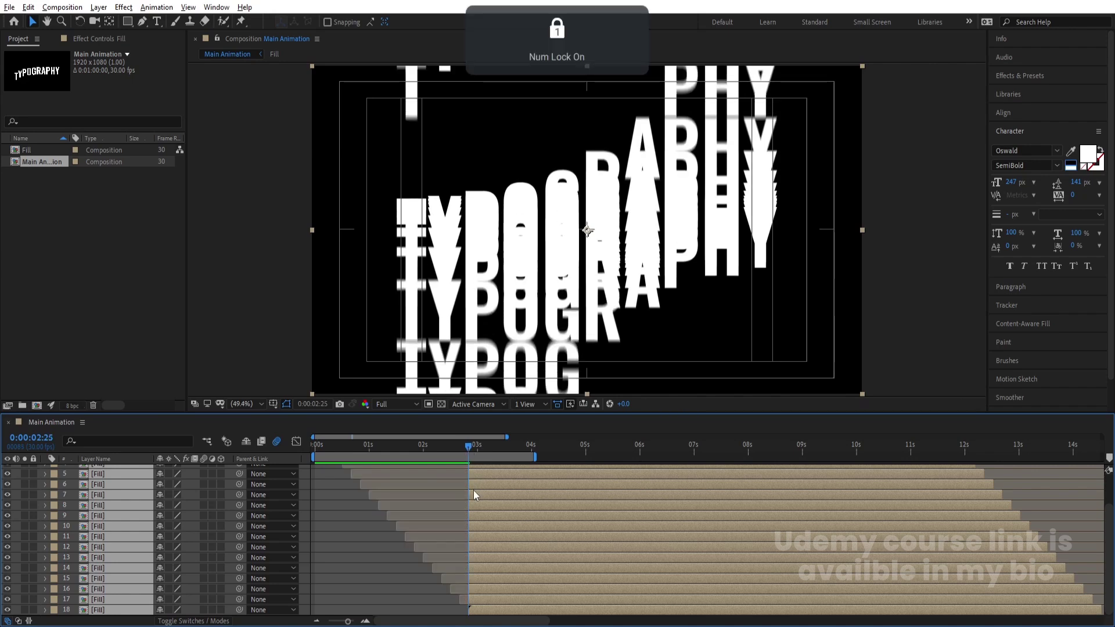
left_click(389, 455)
key("Home")
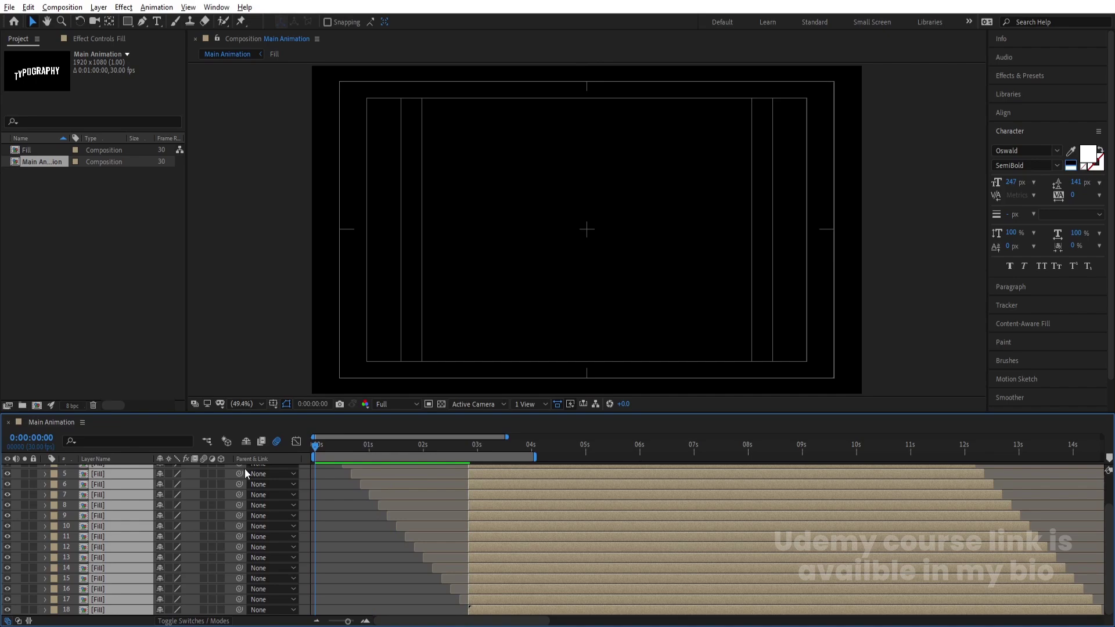
key("bracketleft")
key("space")
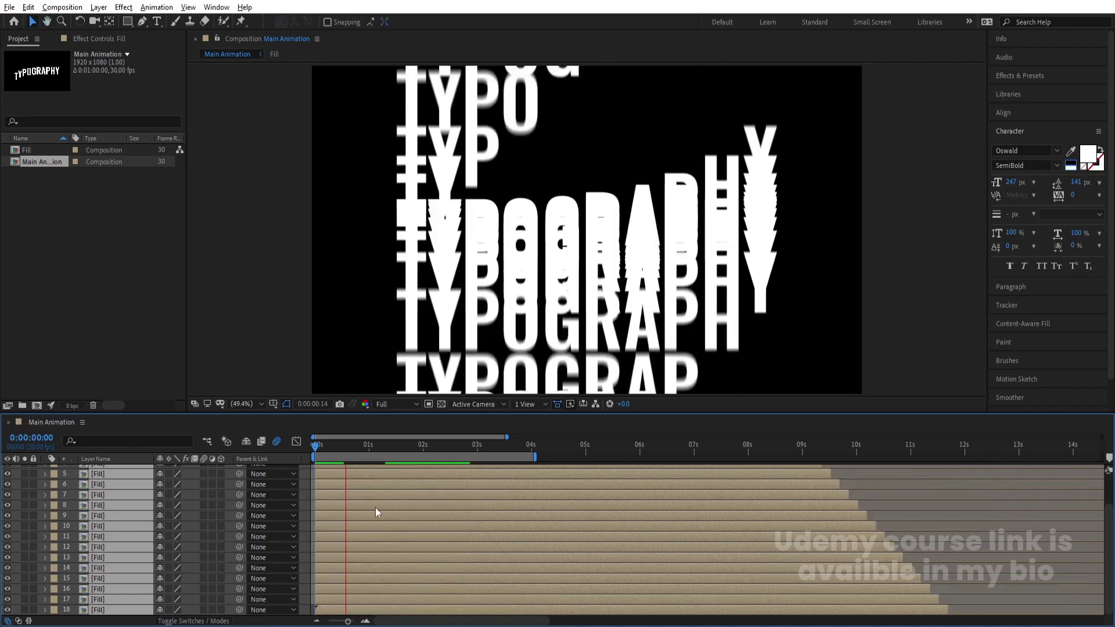
scroll(382, 510, "up", 2)
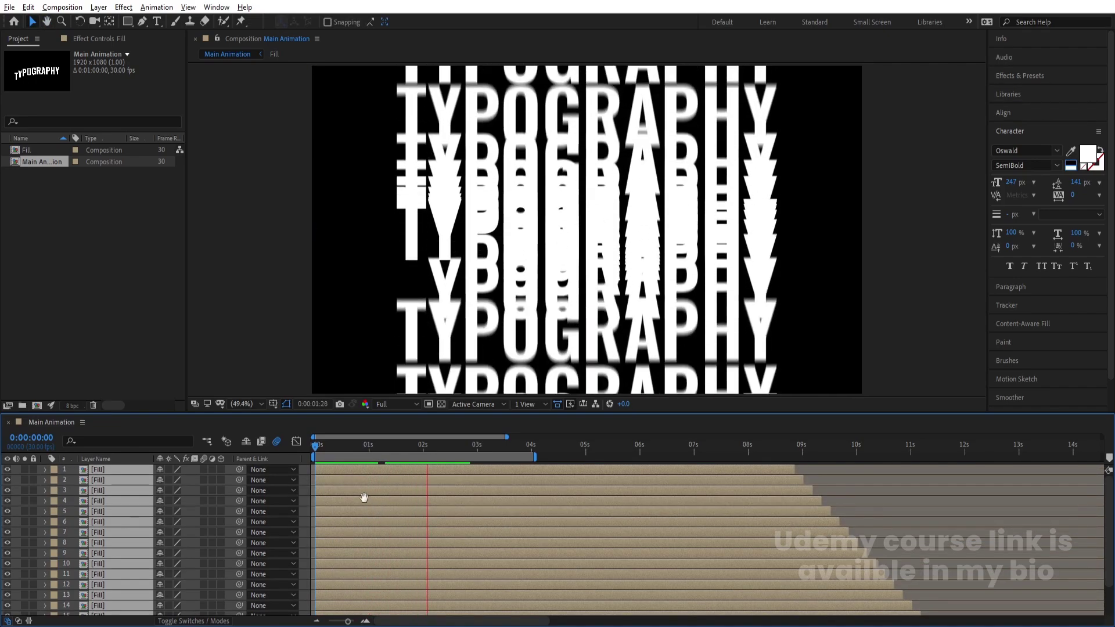
key("apostrophe")
key("ctrl+shift+a")
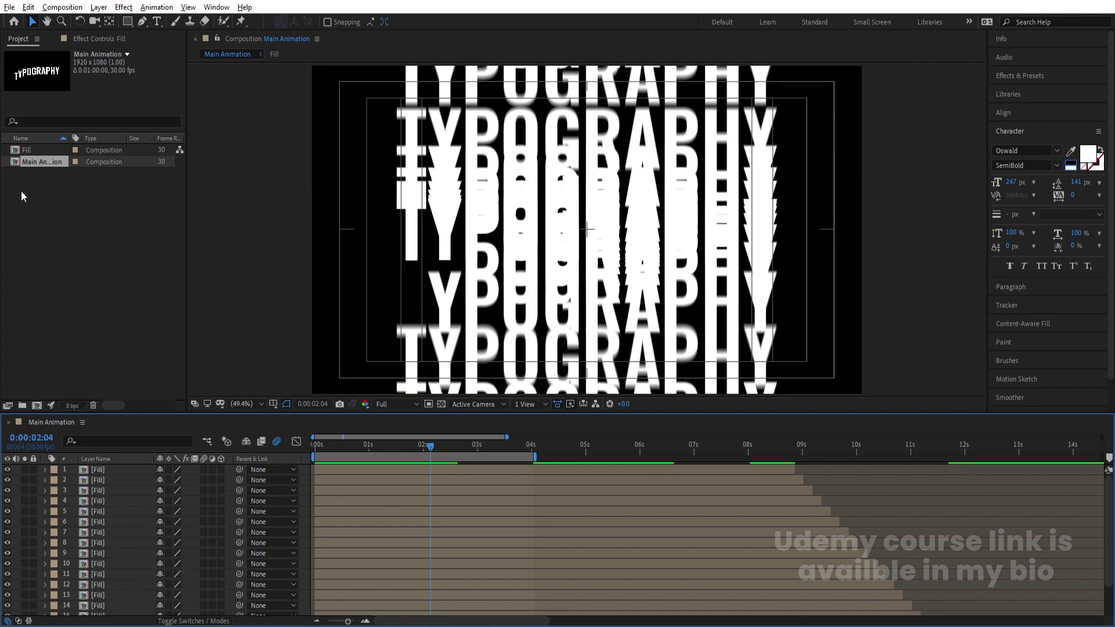
Duplicate the Fill composition in the project and open the copy
left_click(26, 150)
key("ctrl+d")
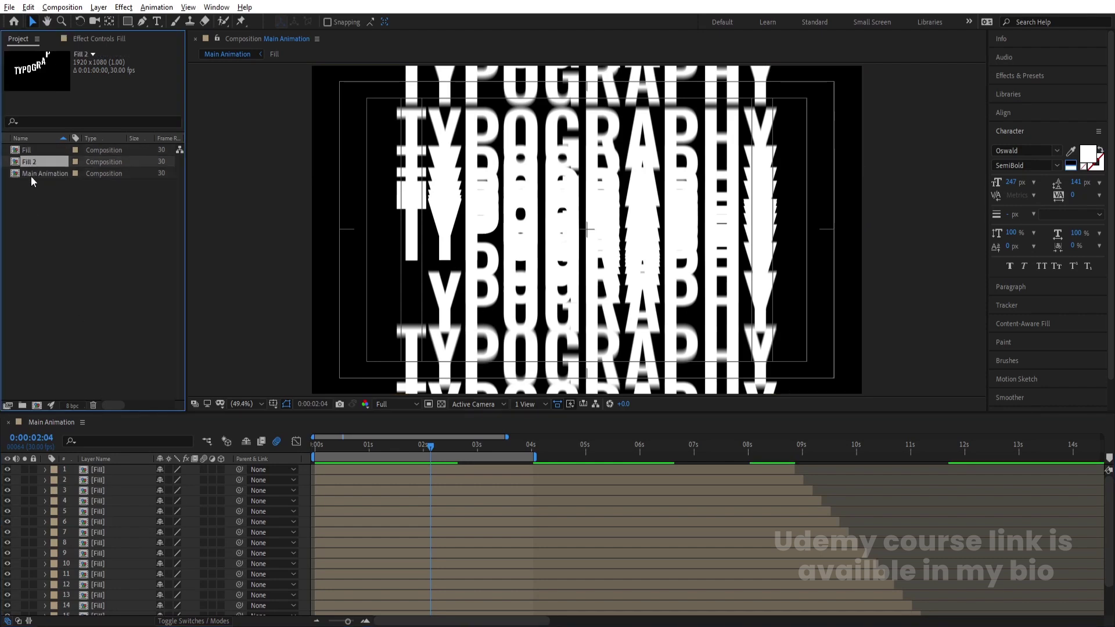
double_click(29, 162)
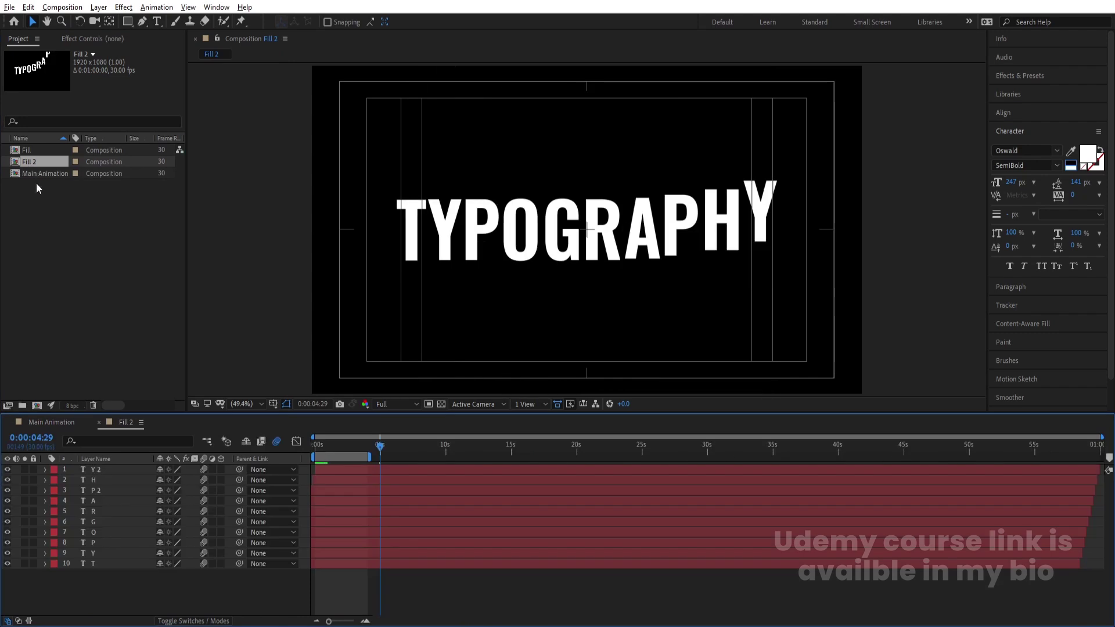
Give all ten letter layers in the Fill 2 composition a black fill and a white stroke
left_click_drag(107, 578, 79, 466)
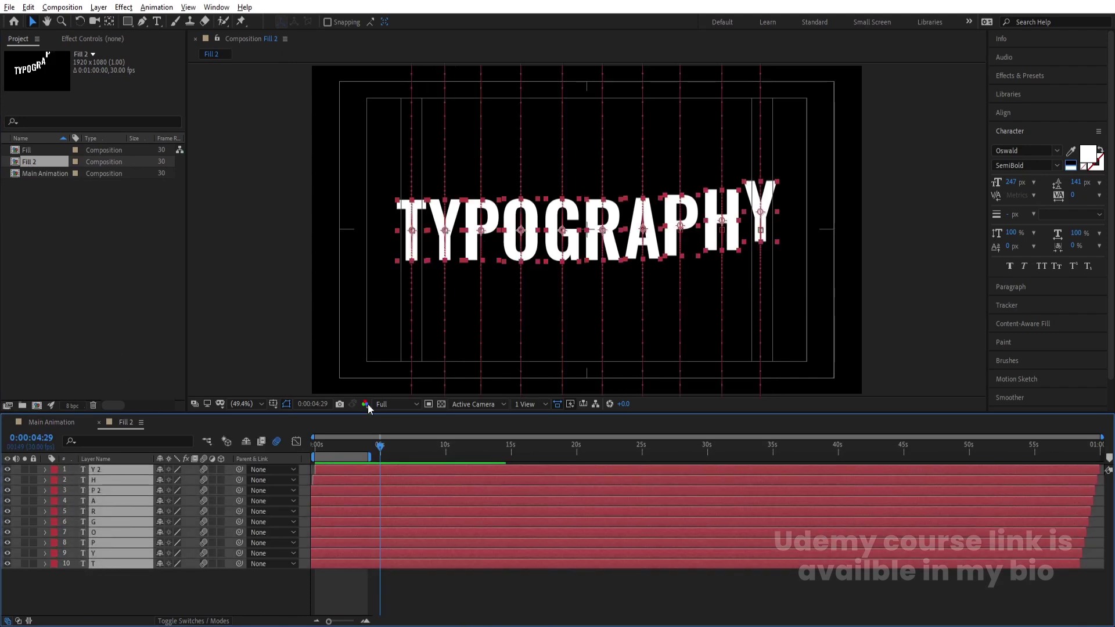
left_click(1072, 163)
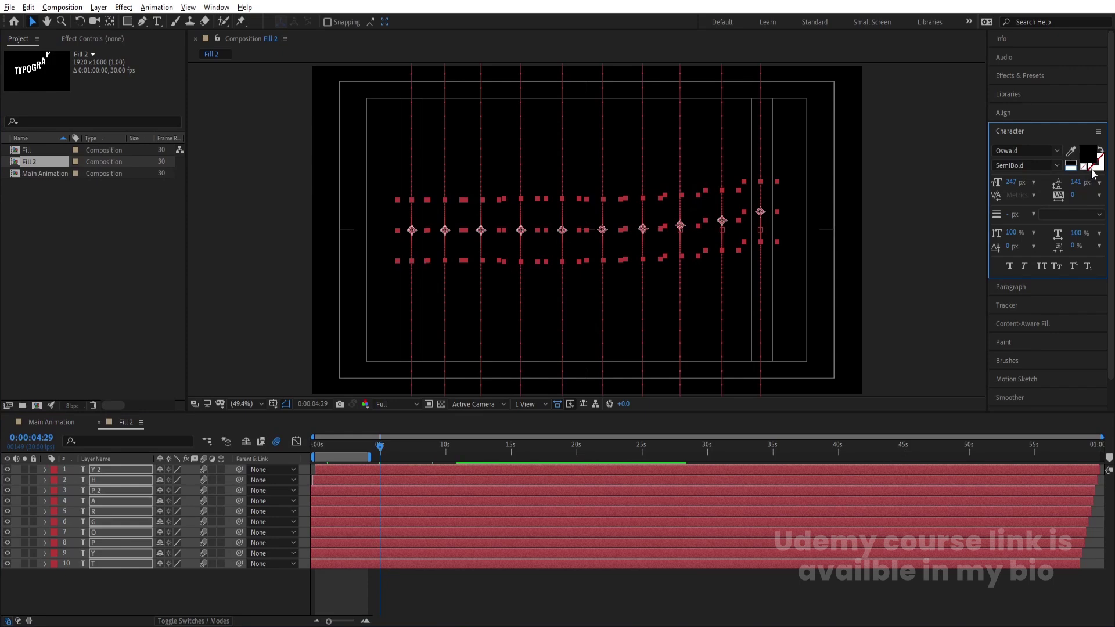
left_click(1093, 173)
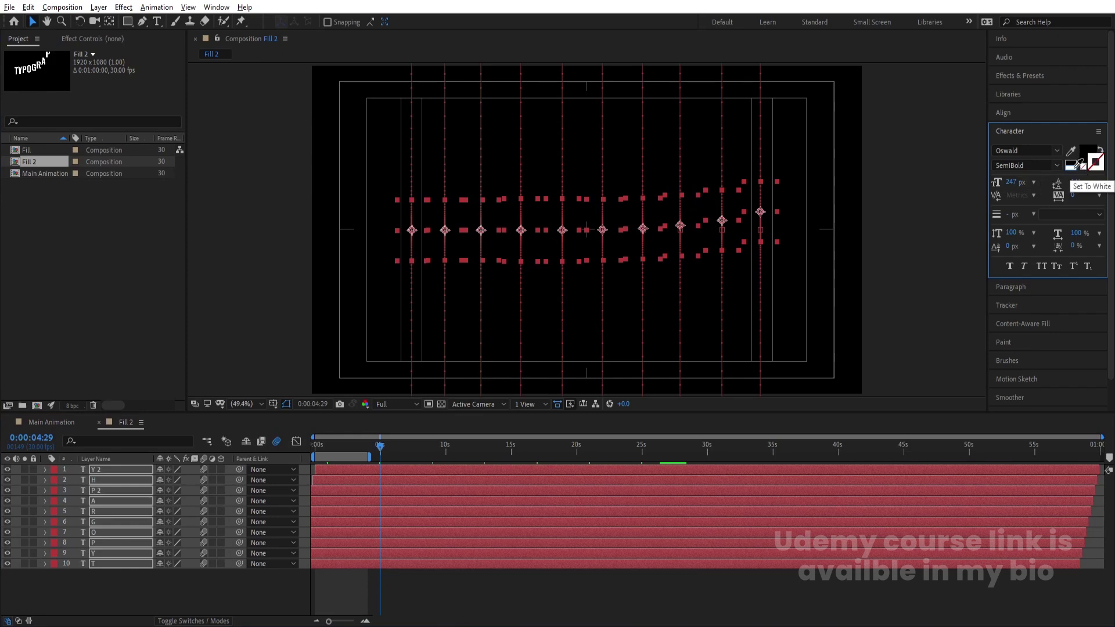
left_click(1070, 168)
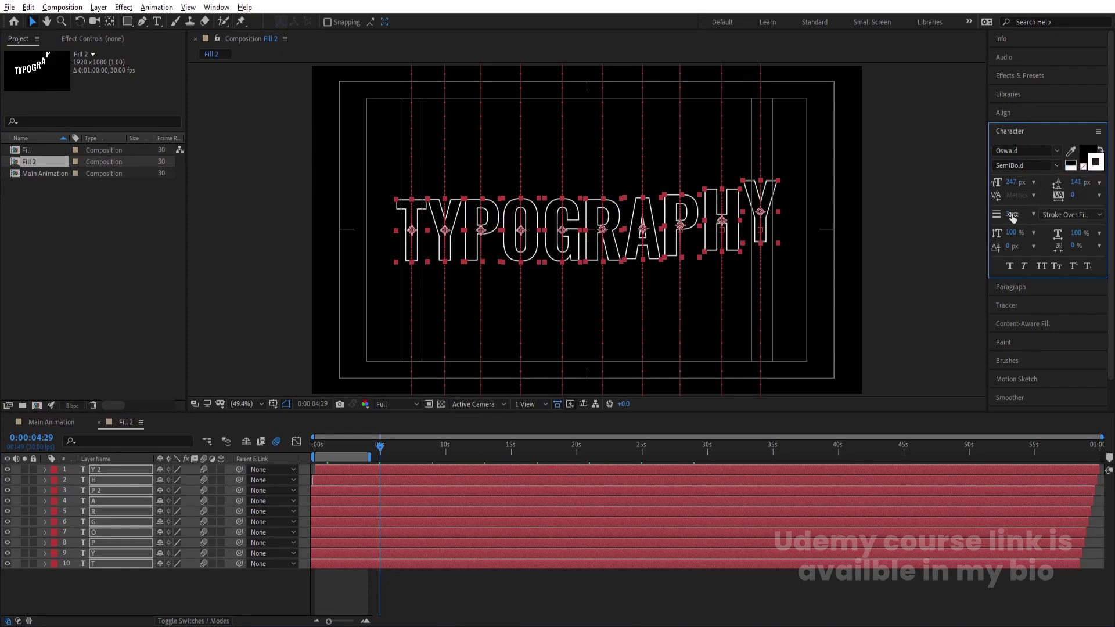
In the Main Animation composition, replace every even-numbered Fill layer from 2 to 18 with Fill 2
left_click(41, 418)
left_click(99, 482)
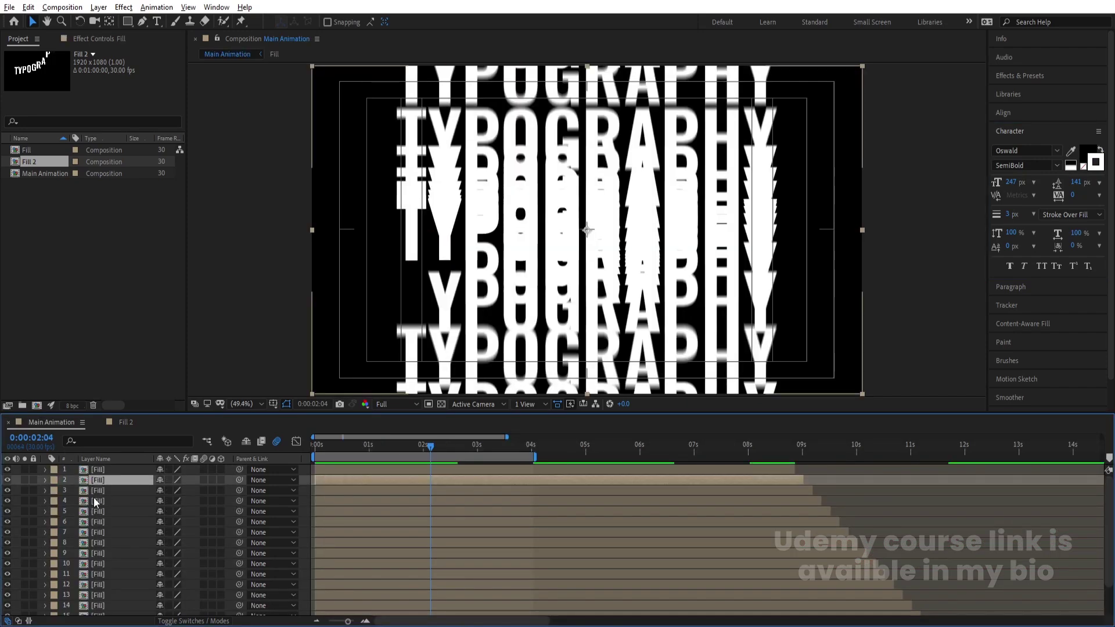
left_click(93, 500, "ctrl")
left_click(95, 522, "ctrl")
left_click(93, 543, "ctrl")
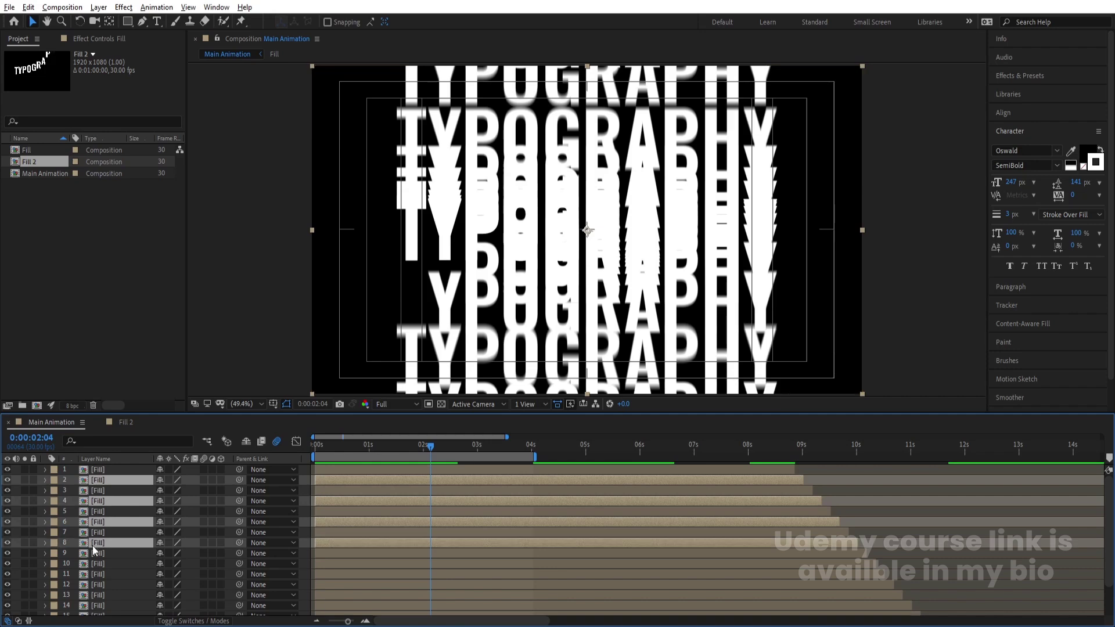
left_click(92, 564, "ctrl")
scroll(105, 558, "down", 2)
left_click(98, 546, "ctrl")
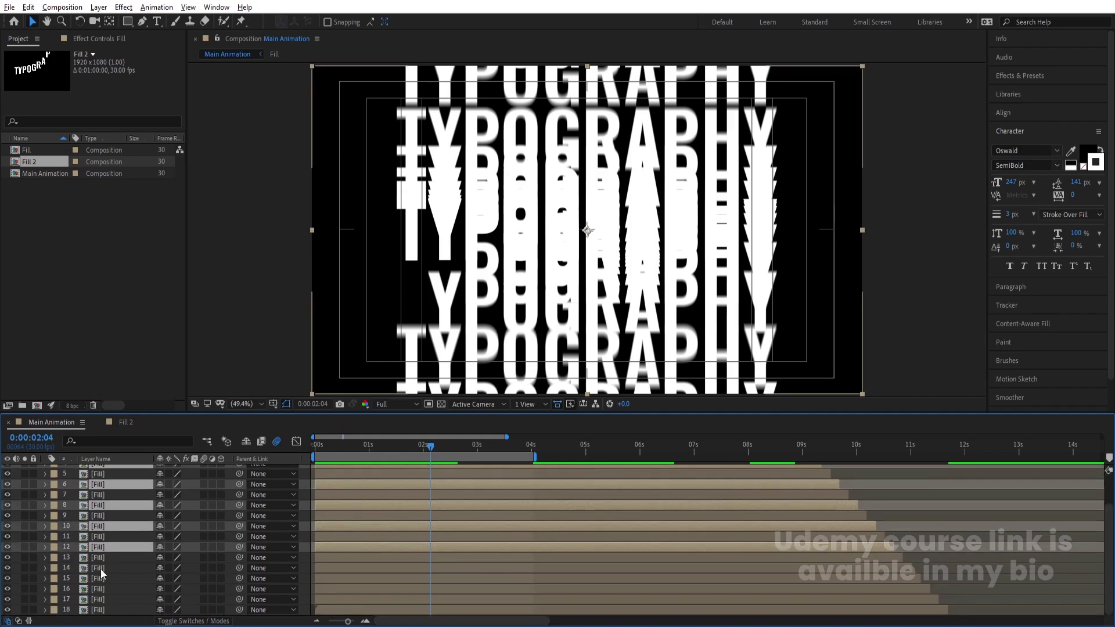
left_click(100, 569, "ctrl")
left_click(100, 589, "ctrl")
left_click(99, 610, "ctrl")
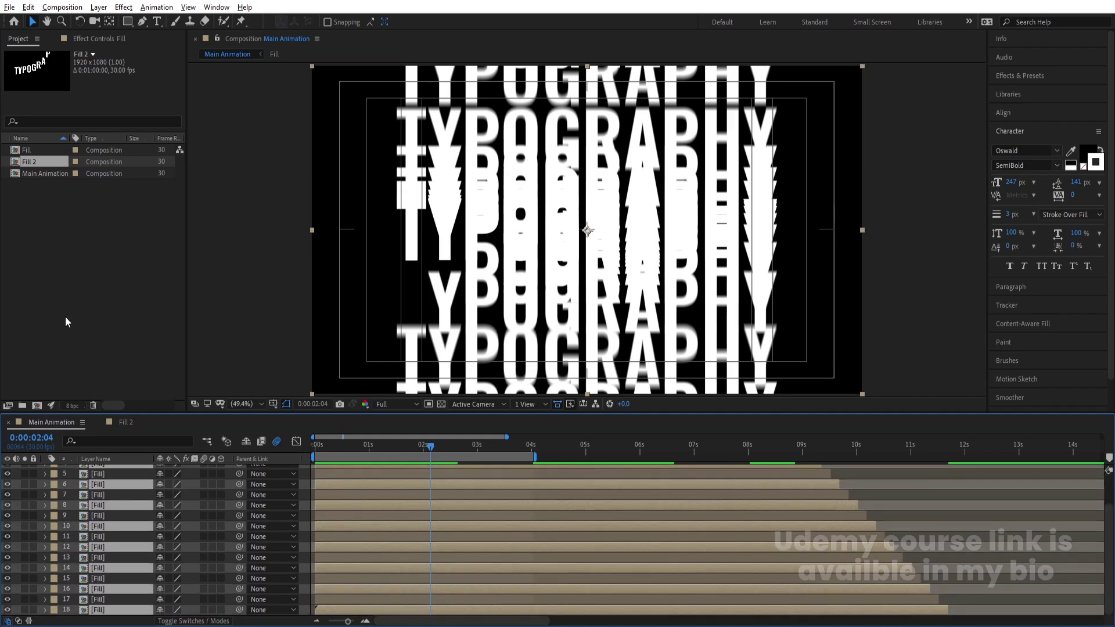
left_click_drag(38, 163, 100, 488)
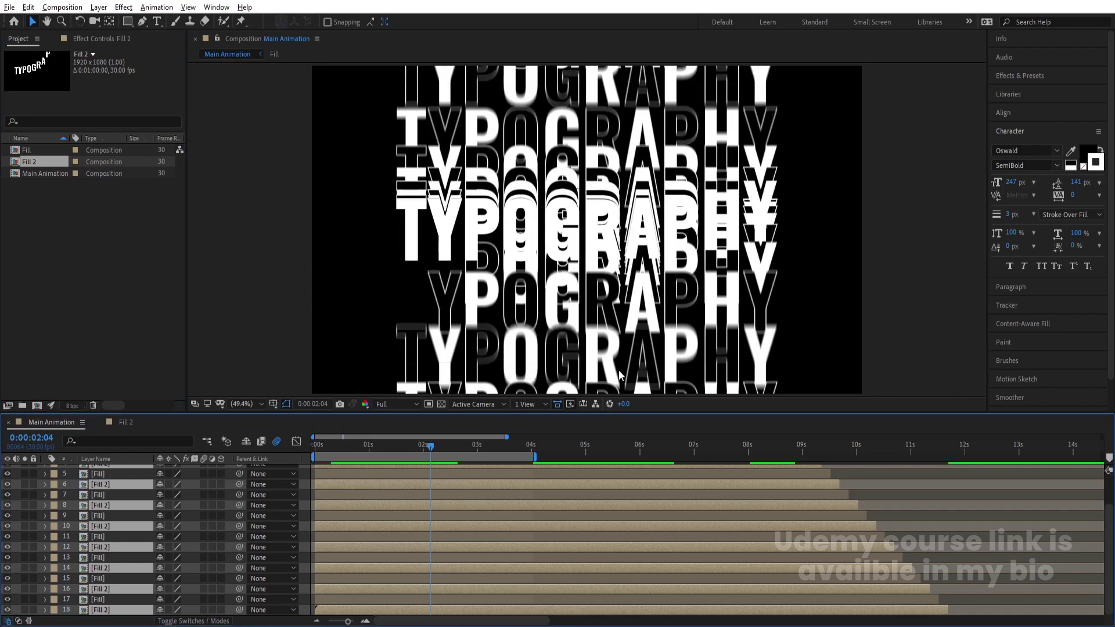
Set the current time to 0:00:00:00 and change the label color of all nine Fill 2 layers to yellow
scroll(492, 507, "up", 2)
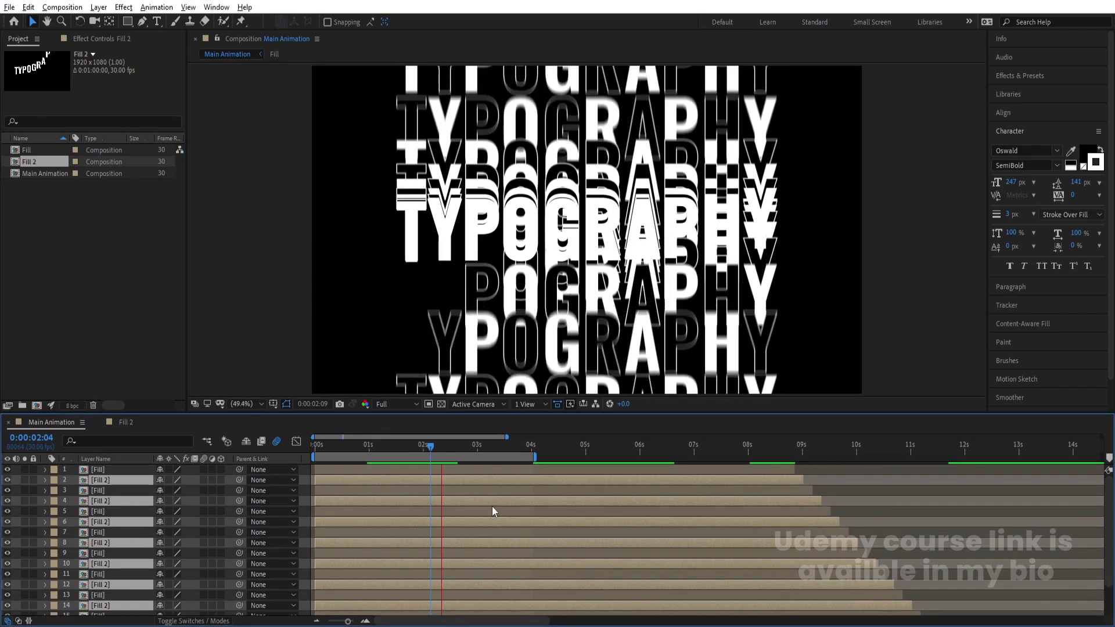
left_click_drag(346, 449, 285, 450)
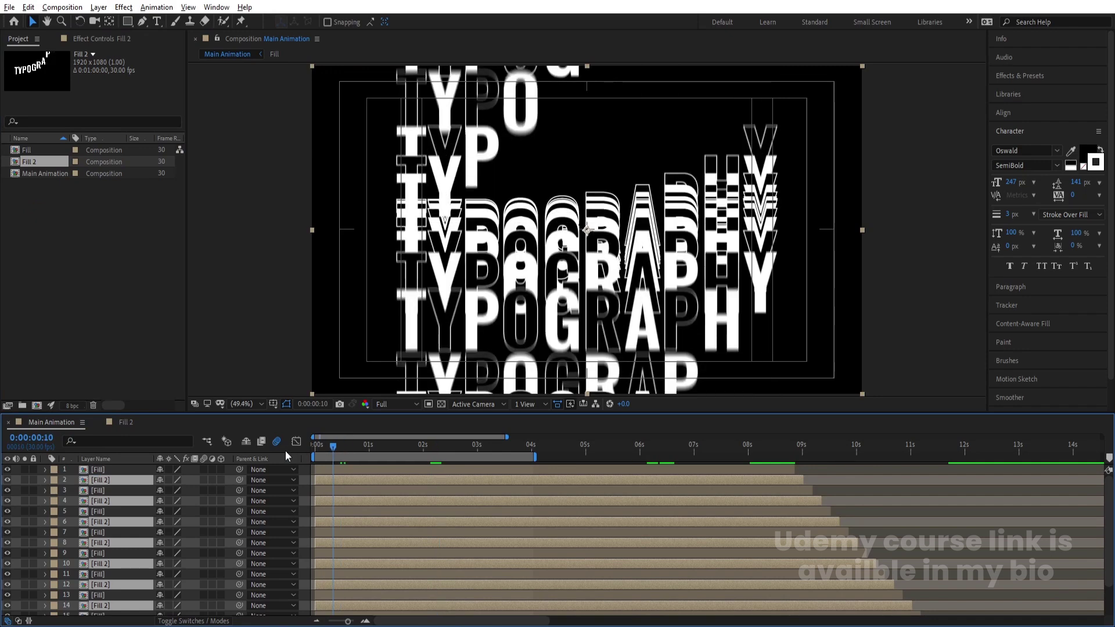
key("F2")
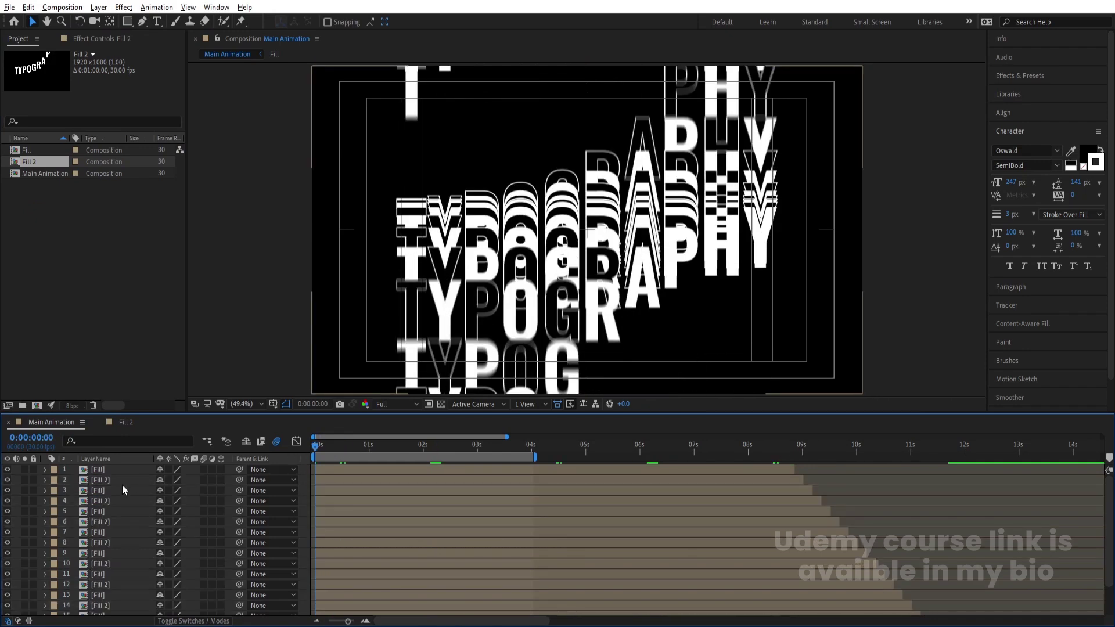
left_click(100, 481)
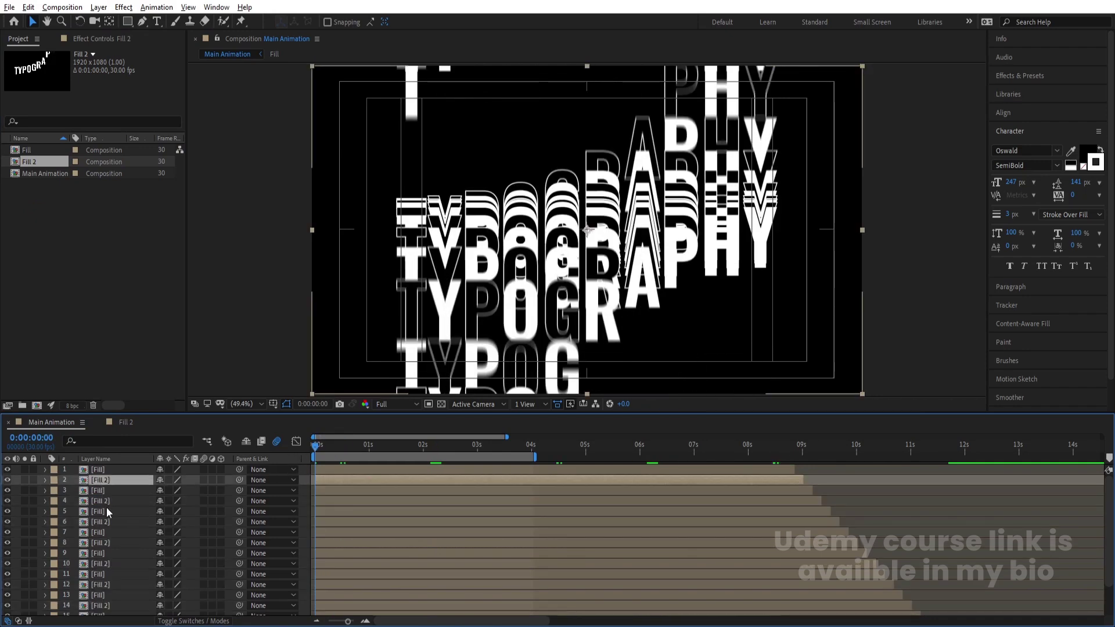
left_click(102, 503, "ctrl")
left_click(103, 520, "ctrl")
left_click(112, 543, "ctrl")
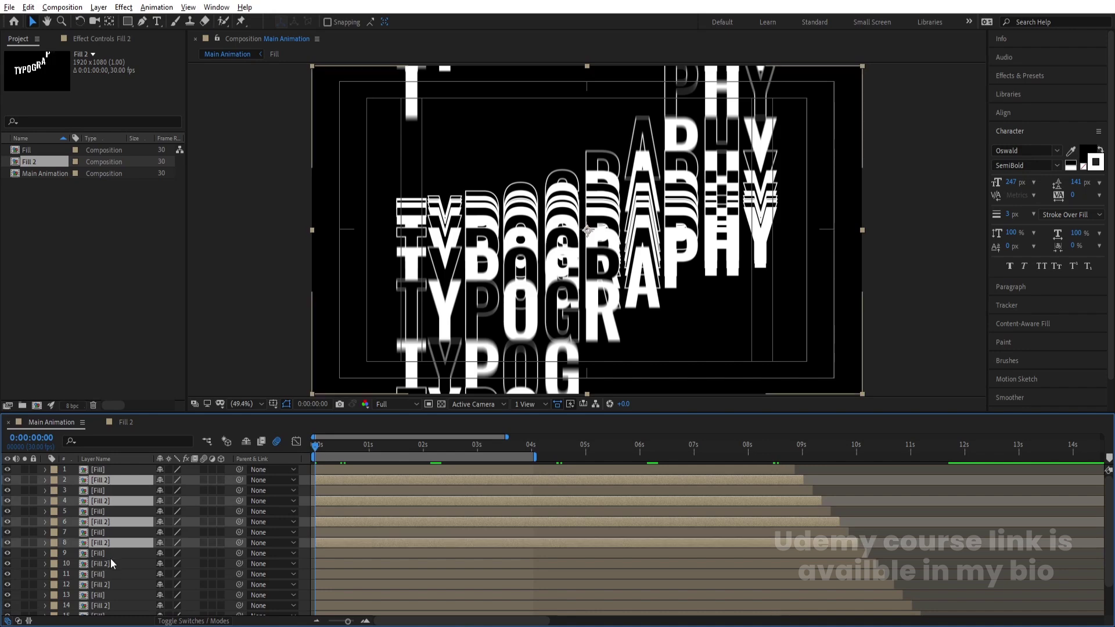
left_click(109, 564, "ctrl")
left_click(104, 585, "ctrl")
left_click(106, 606, "ctrl")
scroll(107, 596, "down", 2)
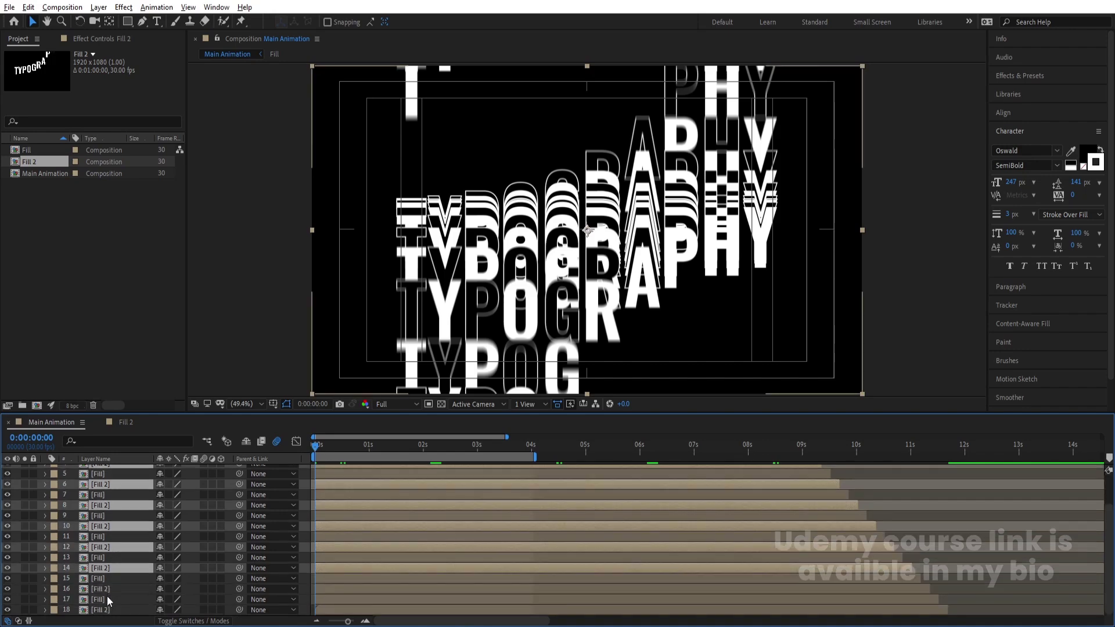
left_click(101, 589, "ctrl")
left_click(101, 610, "ctrl")
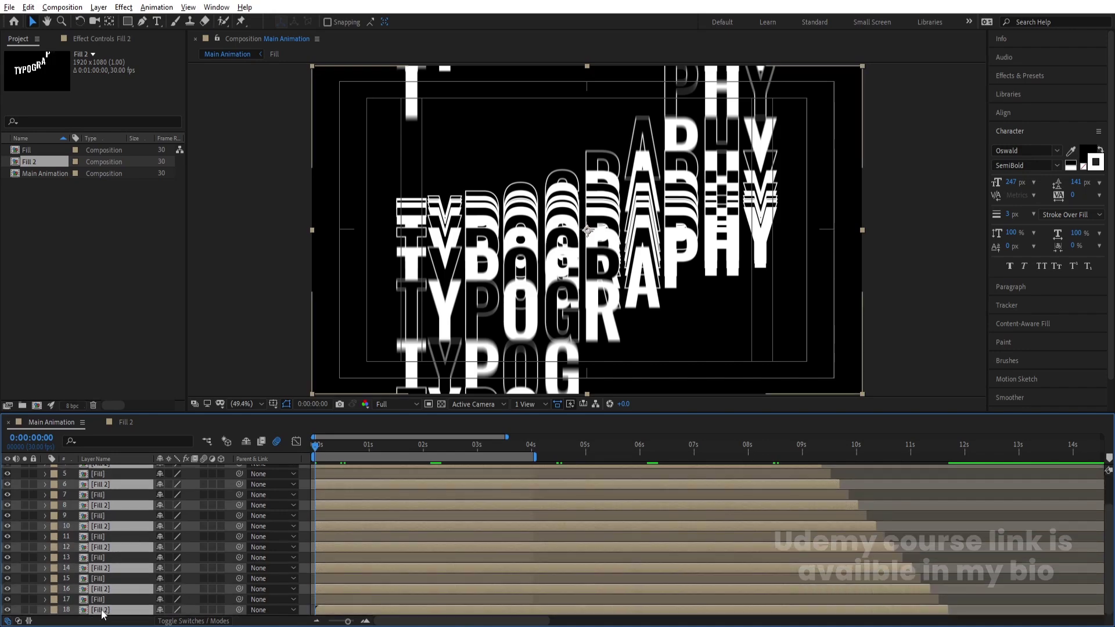
left_click(53, 610)
left_click(89, 418)
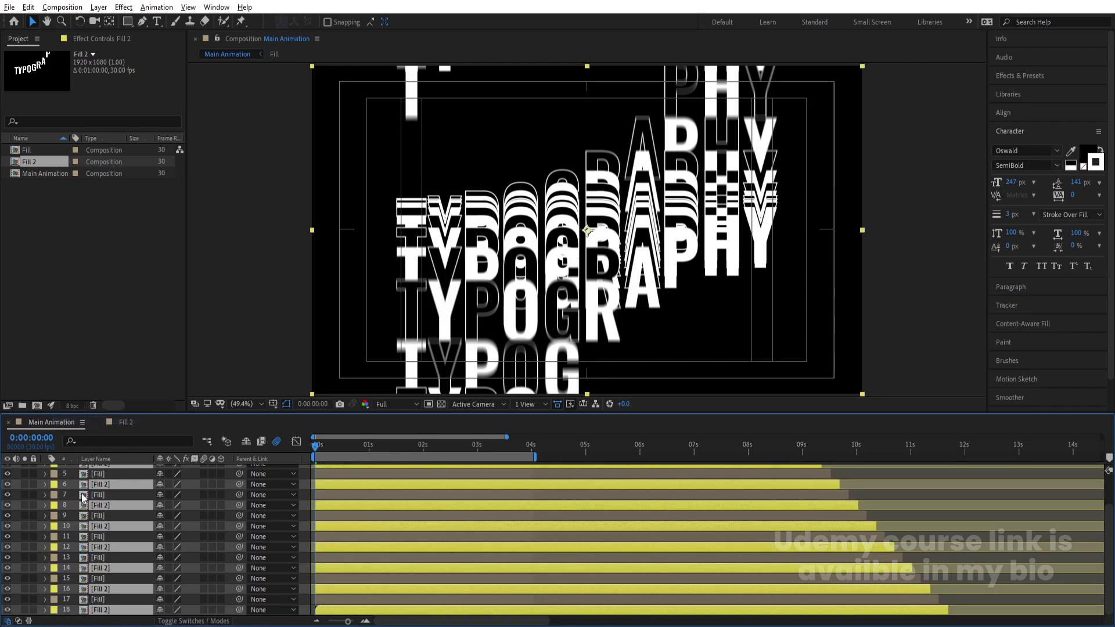
Lock all the yellow-labelled Fill 2 layers in the Main Animation composition
left_click(32, 483)
key("ctrl+l")
scroll(273, 501, "up", 2)
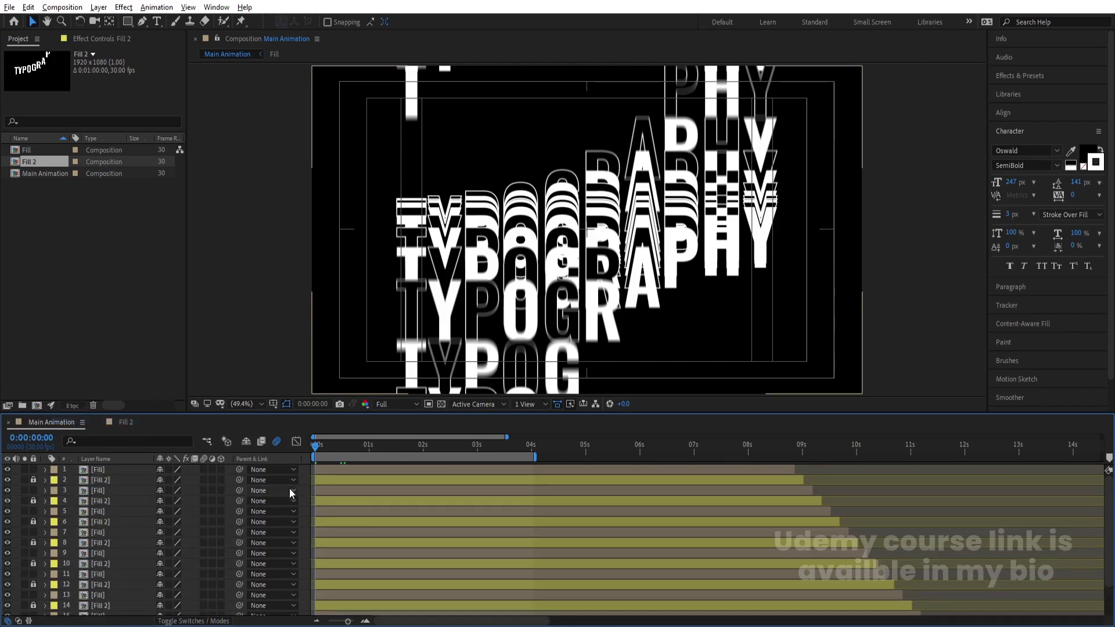
Preview the Main Animation composition from its start
key("space")
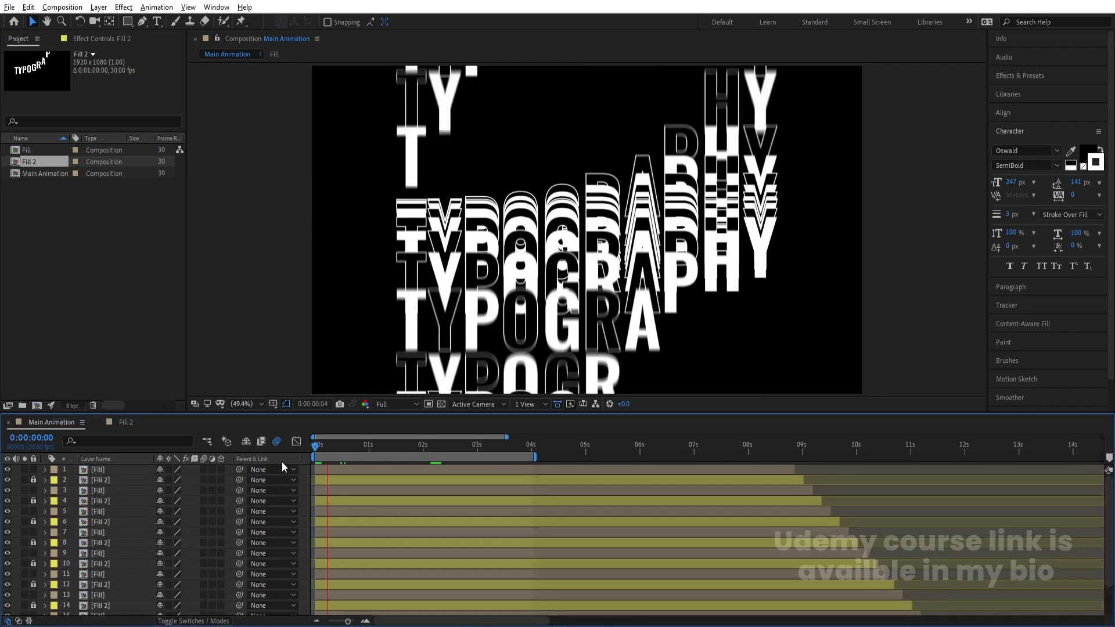
key("apostrophe")
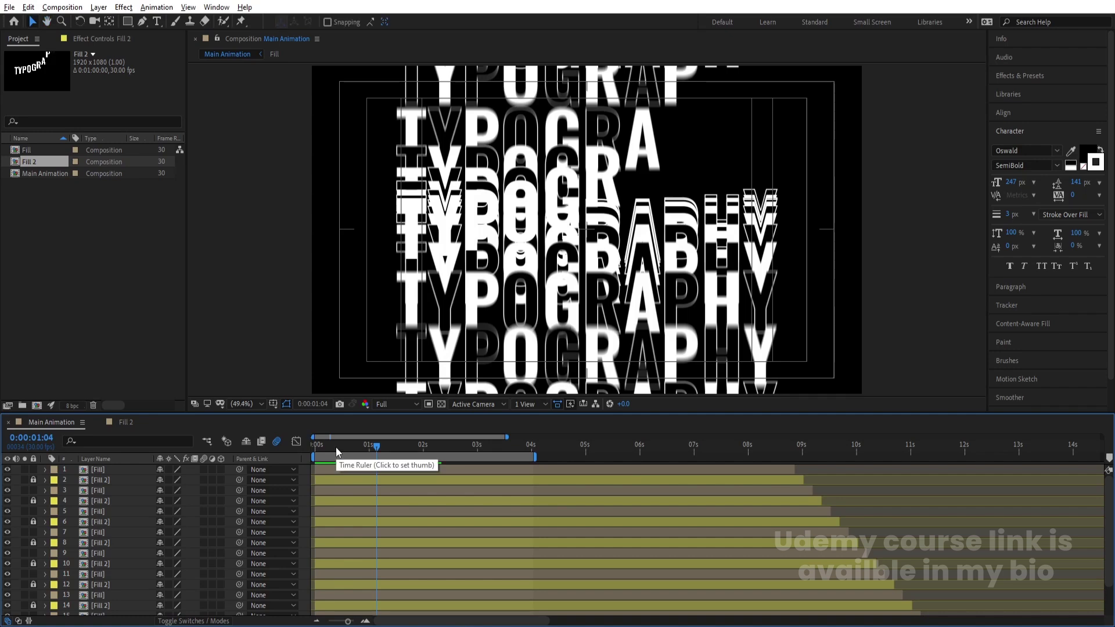
key("space")
Find the Fill effect by searching for "fill" and apply it to Fill layer 3
left_click(100, 490)
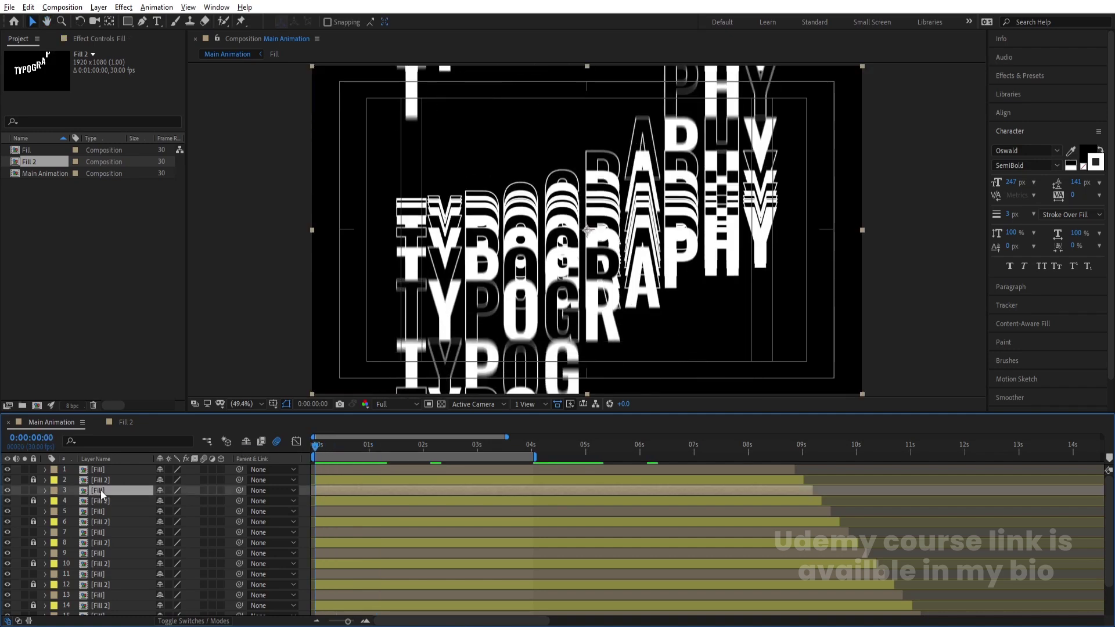
left_click(103, 468)
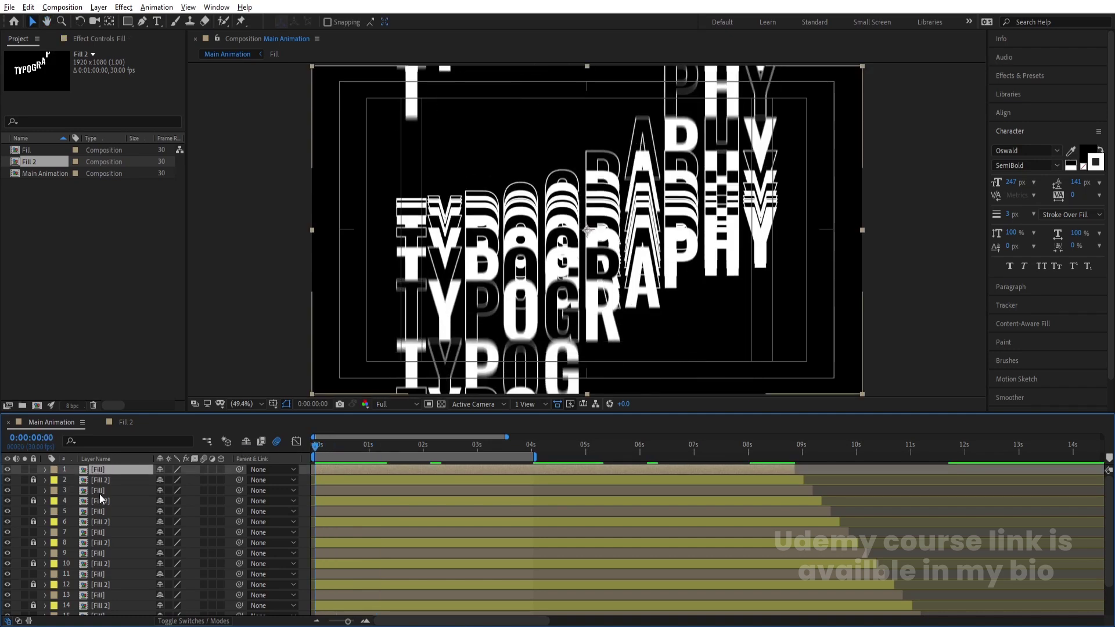
left_click(99, 493)
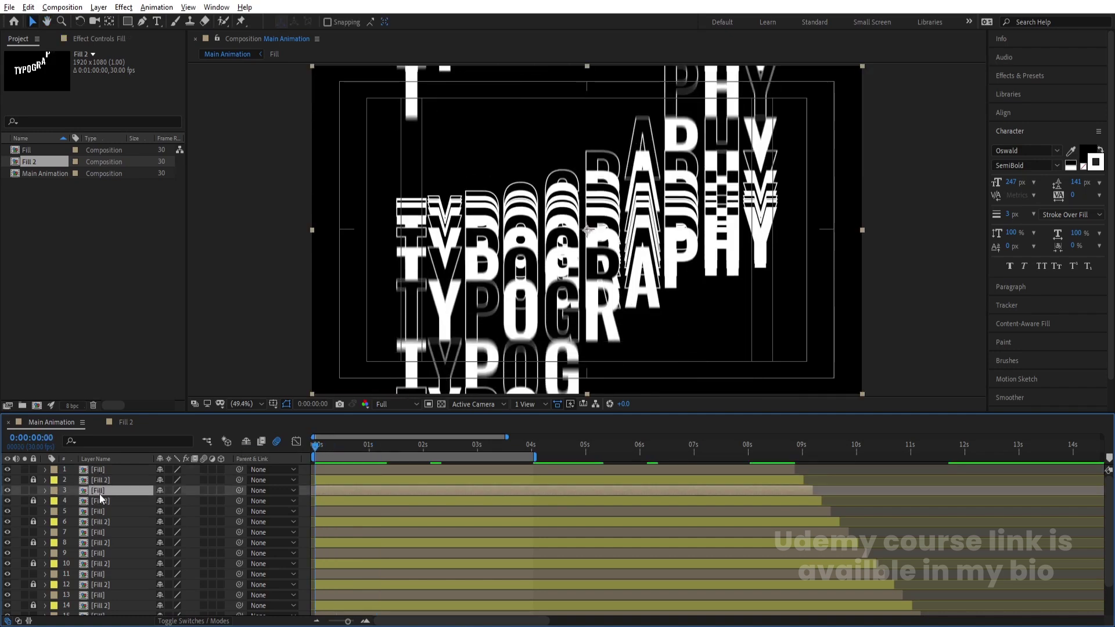
left_click(1014, 77)
left_click(1025, 91)
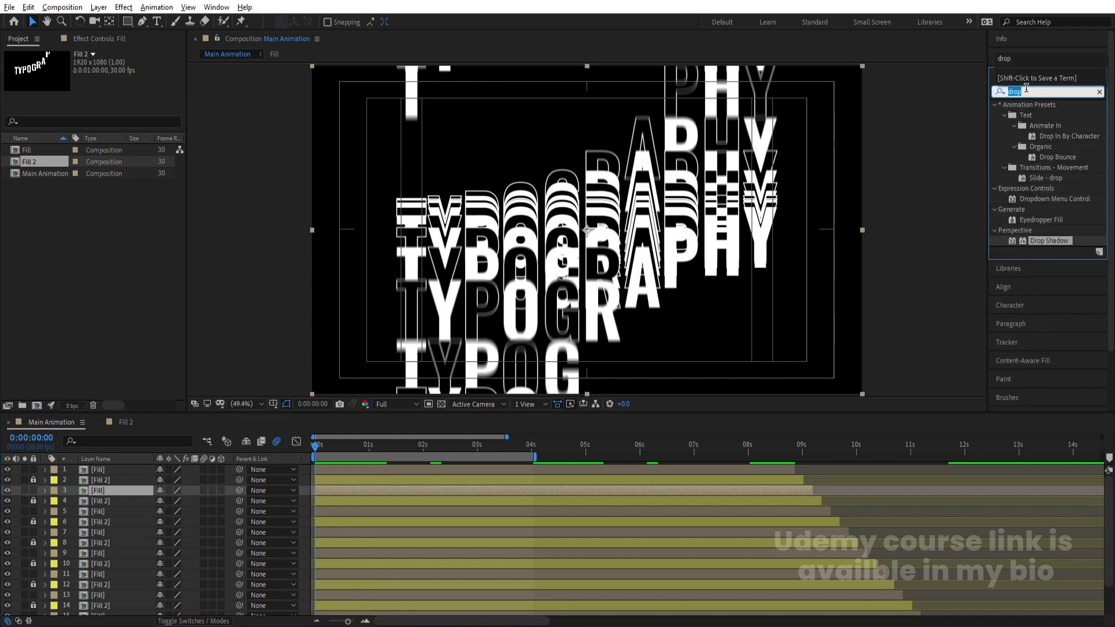
type("fill")
double_click(1033, 167)
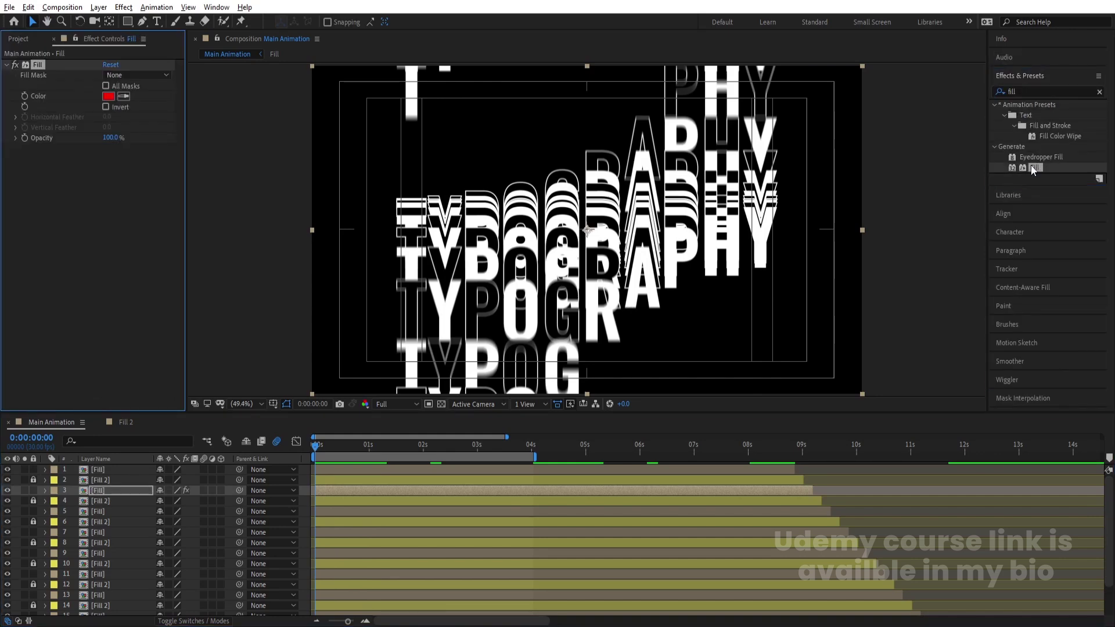
Set the Fill effect color of layer 3 to bright green 00FF18
left_click(109, 97)
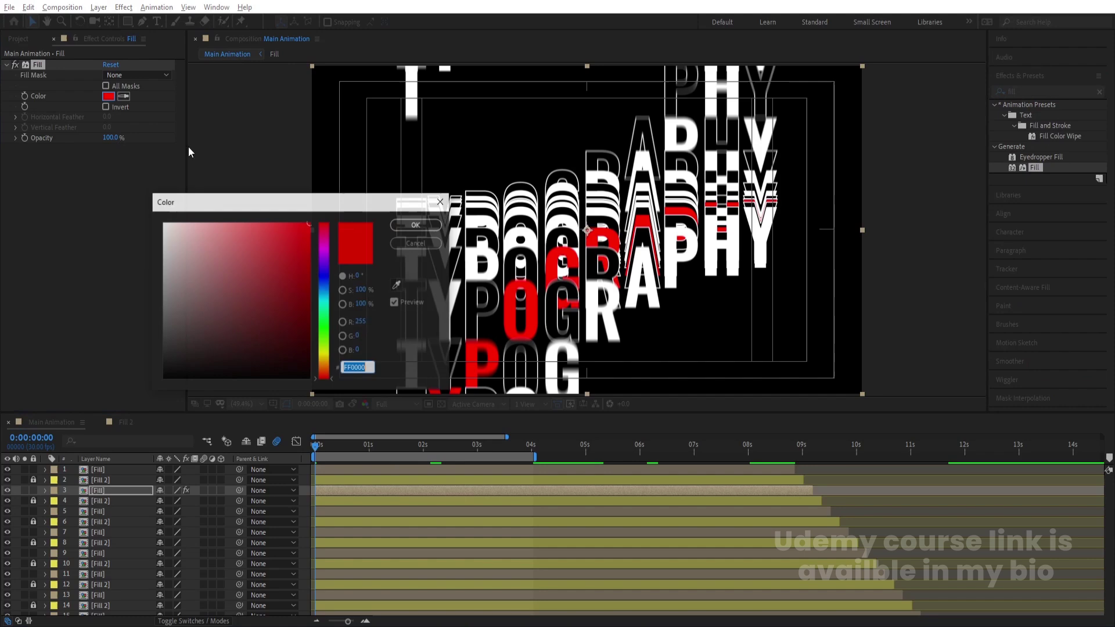
left_click(327, 325)
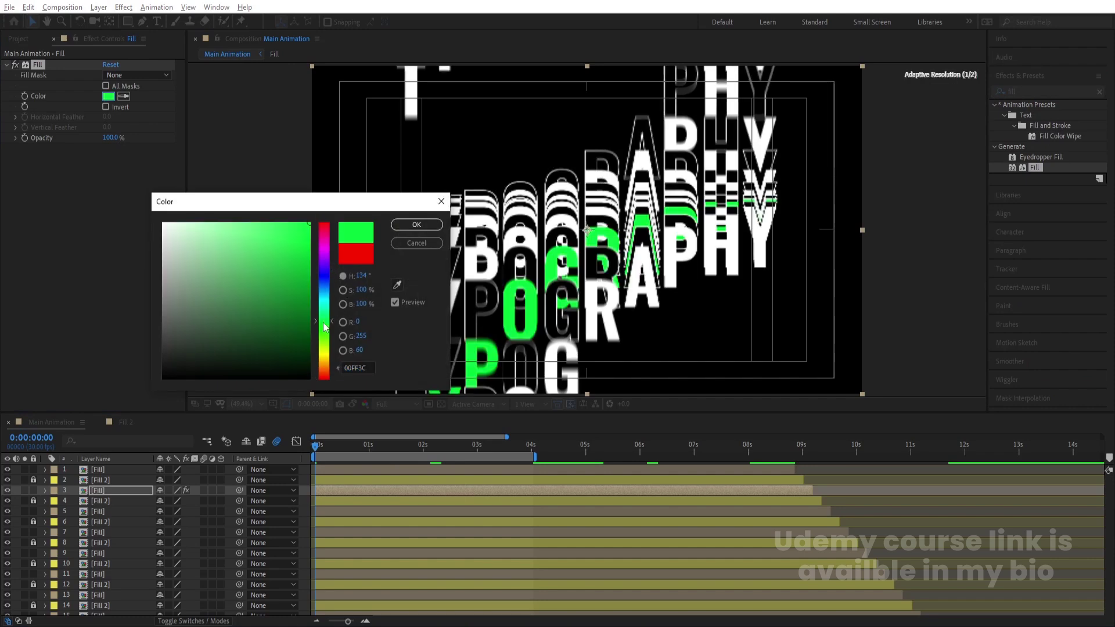
left_click_drag(324, 326, 326, 329)
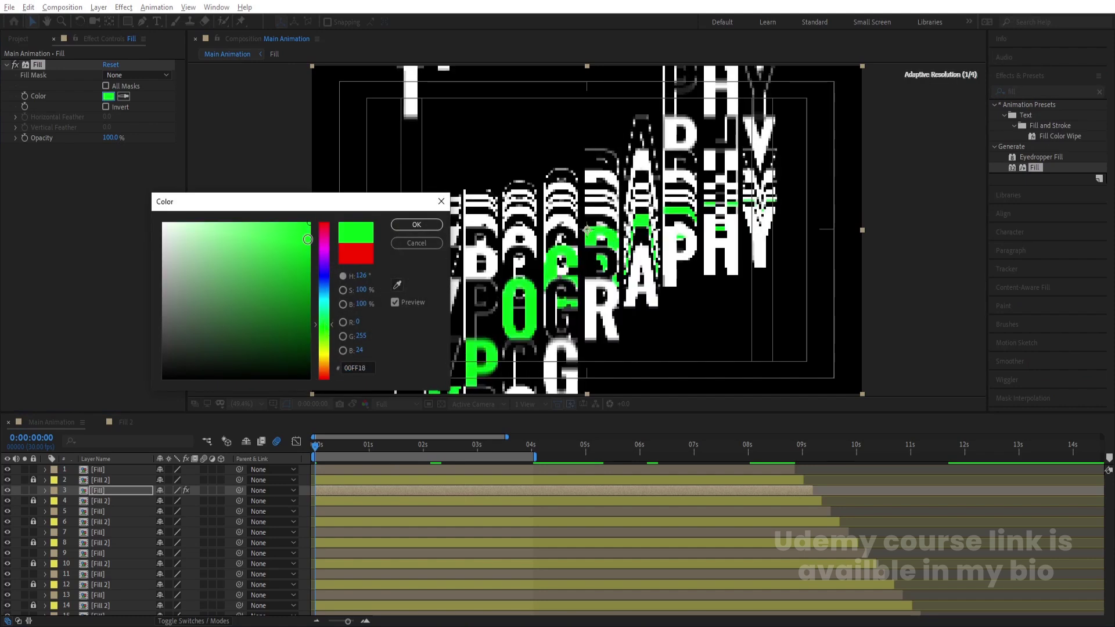
left_click(402, 226)
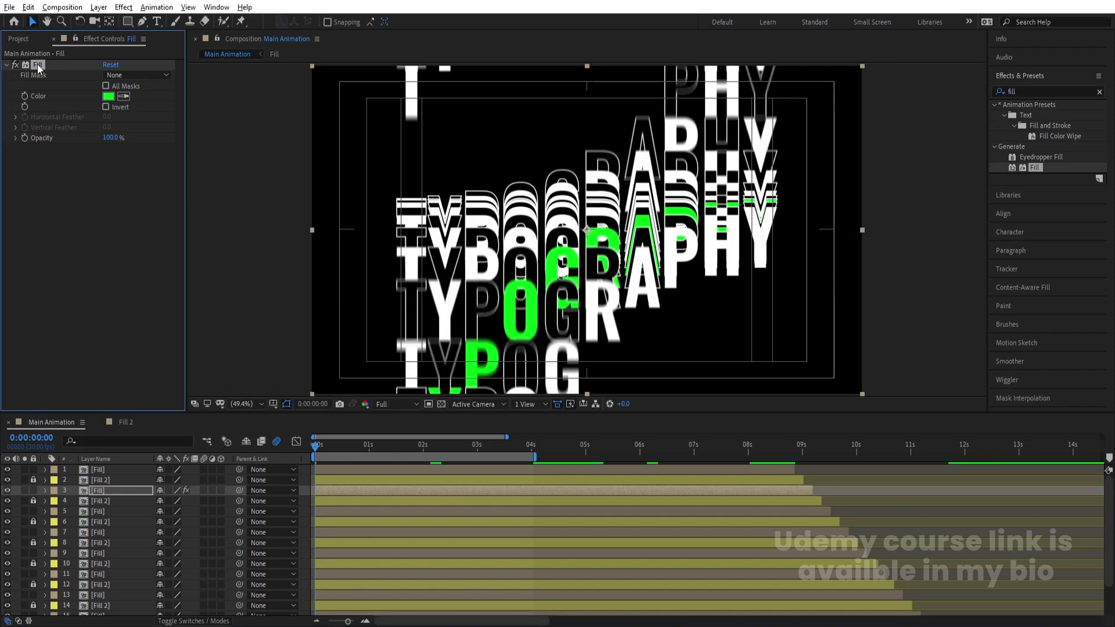
Copy the Fill effect from layer 3 to layer 5 and darken its color to 00E415
left_click(99, 511)
key("ctrl+v")
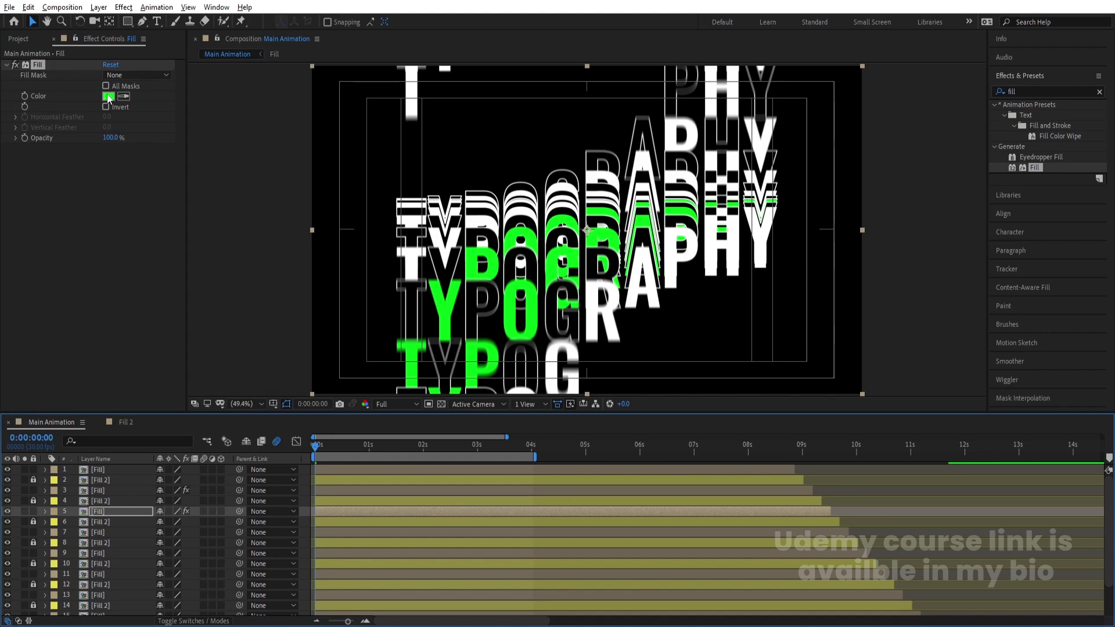
left_click(108, 97)
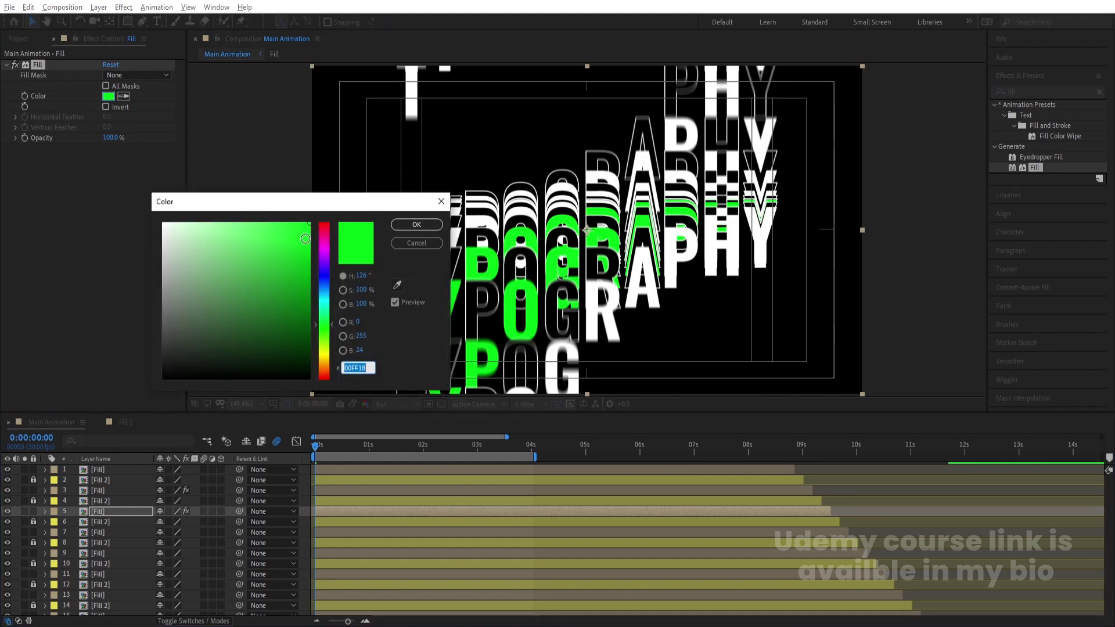
left_click(312, 239)
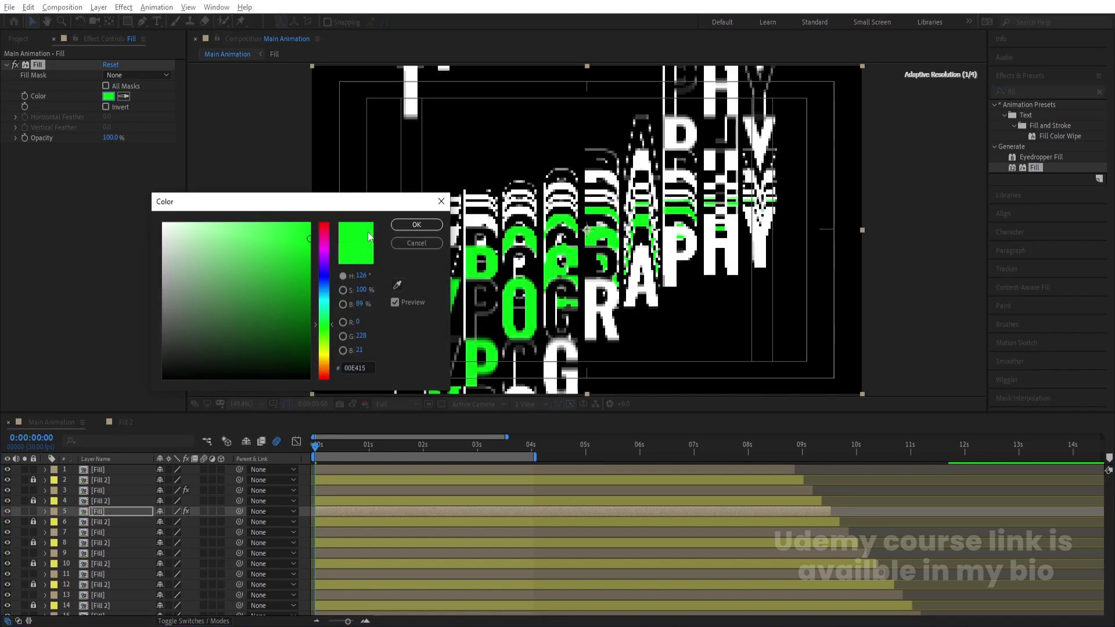
left_click(416, 224)
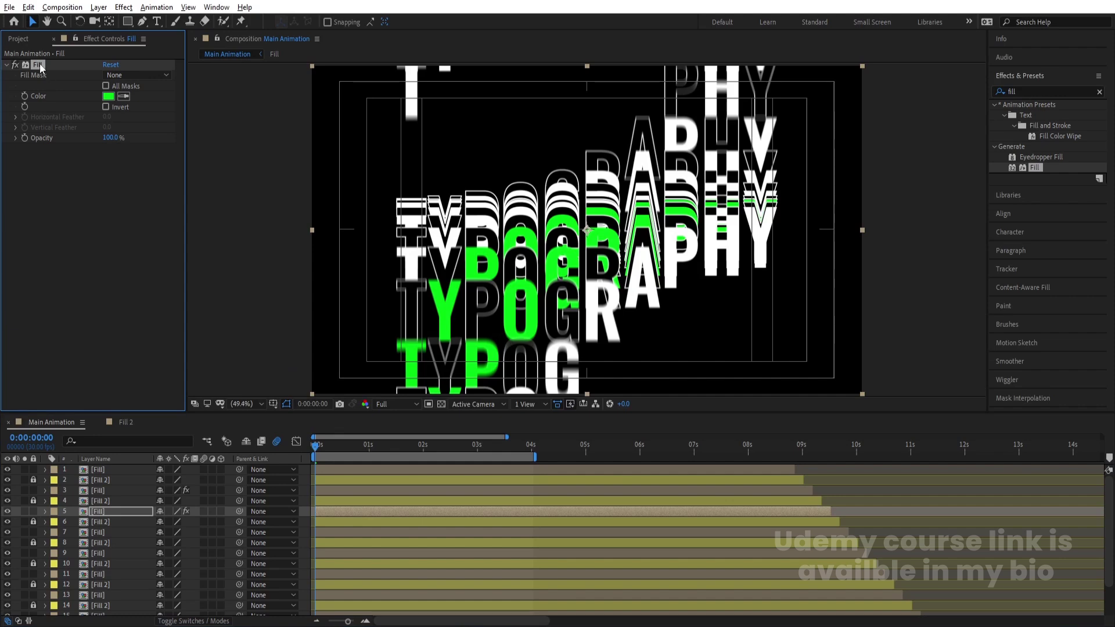
Copy the Fill effect from layer 5 to layer 7 and darken its color to 00C513
left_click(101, 532)
key("ctrl+v")
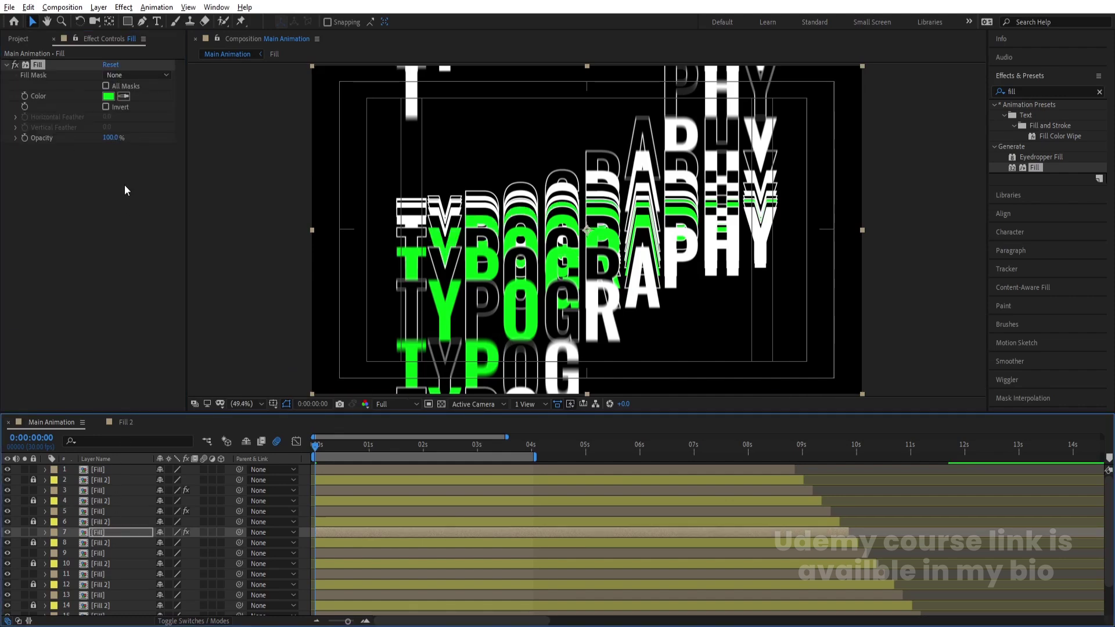
left_click(108, 97)
left_click_drag(306, 274, 317, 263)
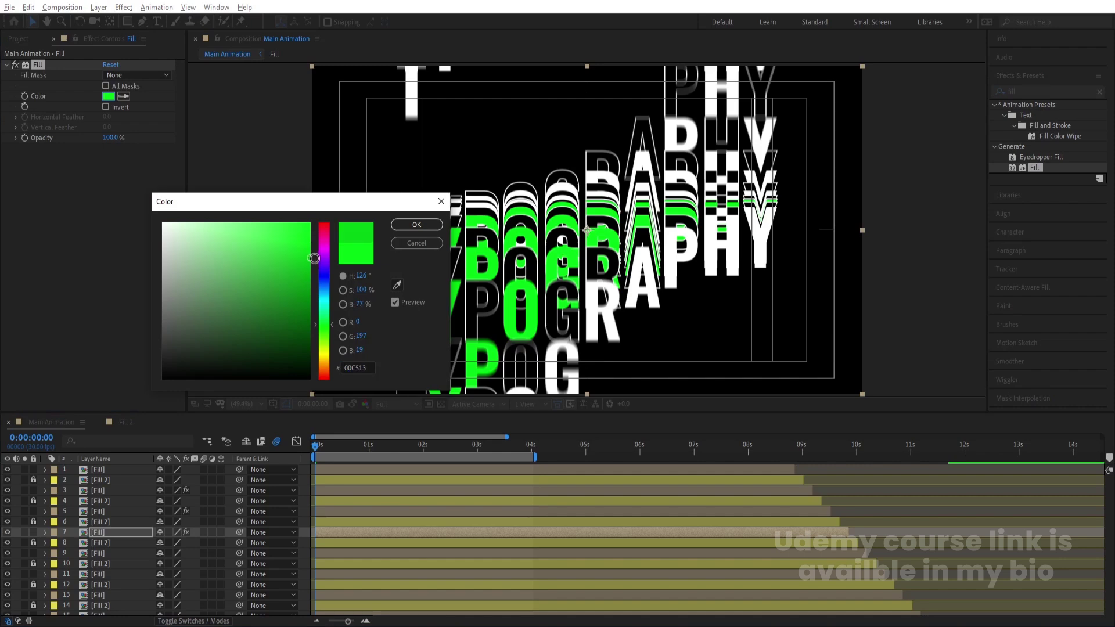
left_click(402, 226)
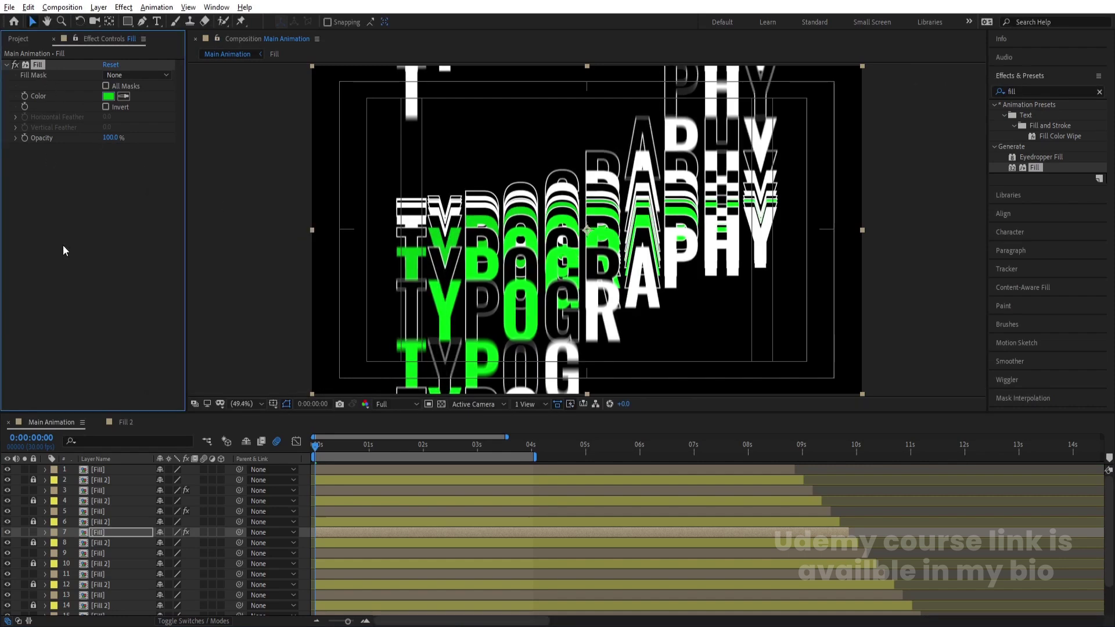
Copy the Fill effect from layer 7 to layer 9 and darken its color to 00A20F
left_click(106, 552)
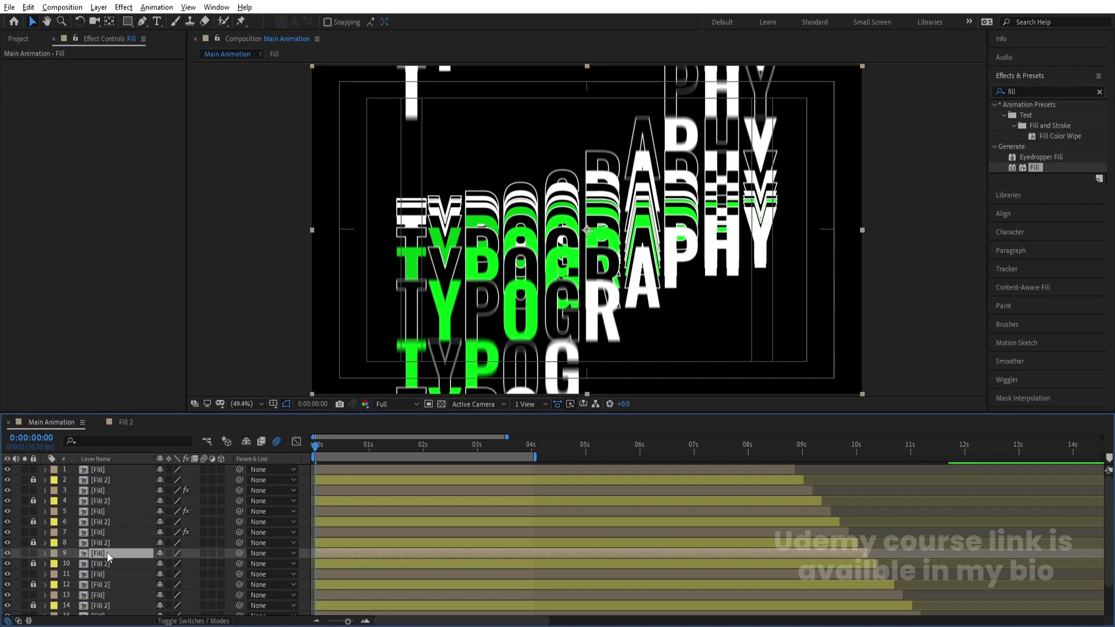
key("ctrl+alt+shift+e")
left_click(108, 97)
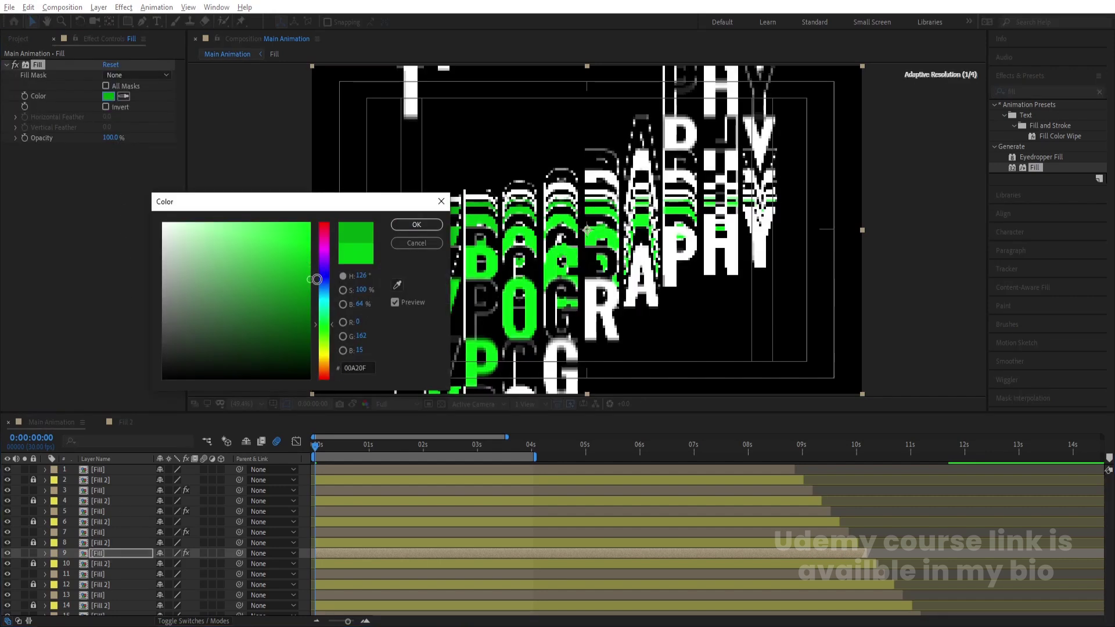
key("Return")
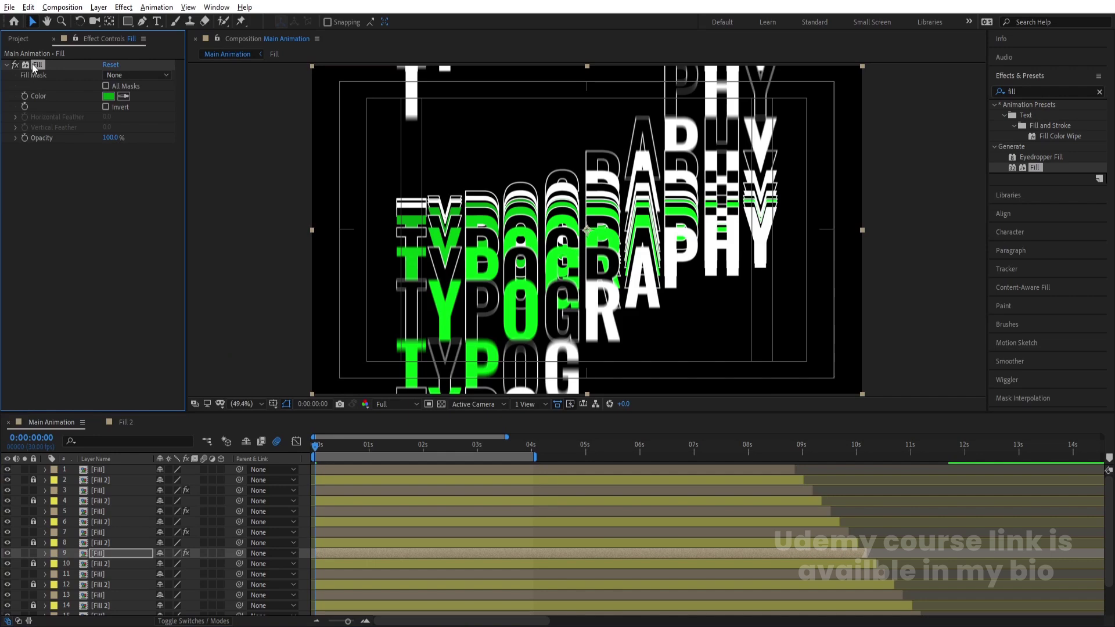
Copy the Fill effect from layer 9 to layer 11 and darken its color to 01840D
left_click(94, 577)
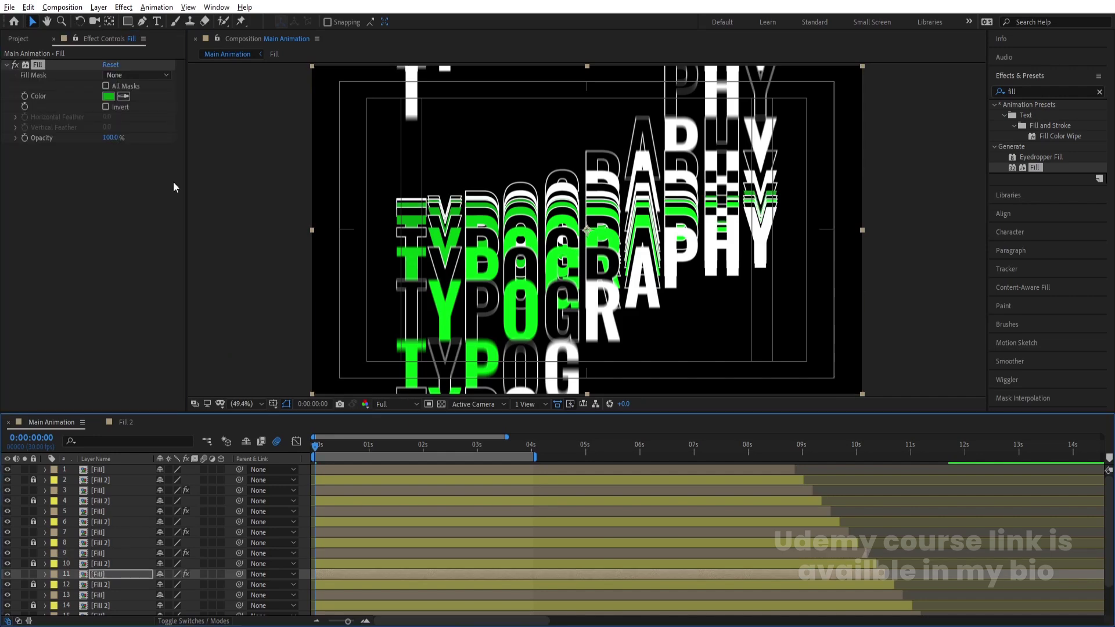
left_click(108, 97)
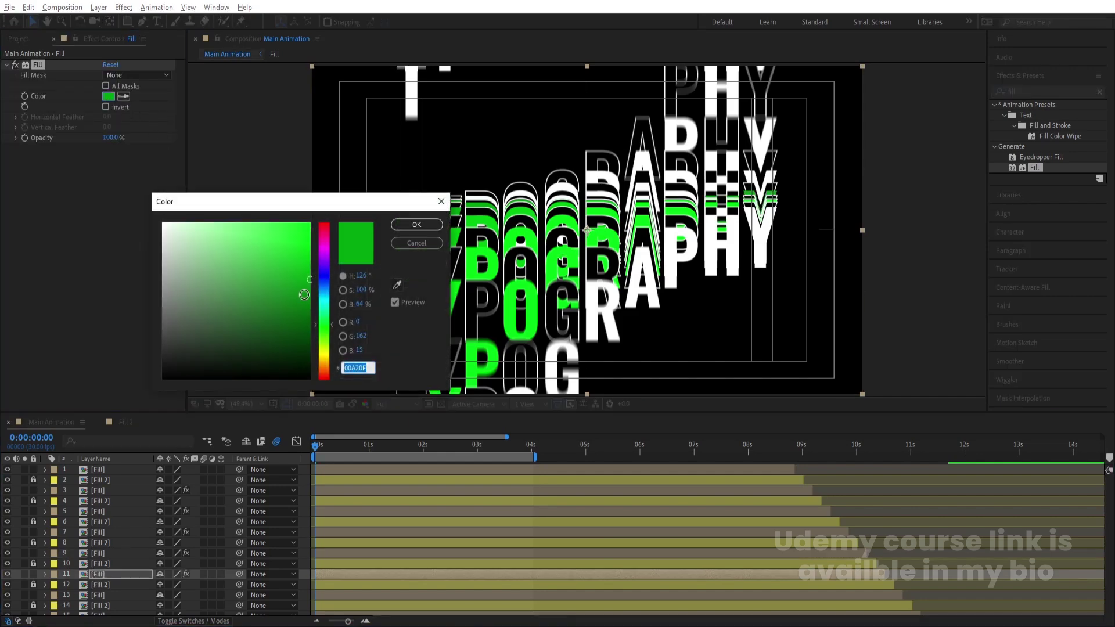
left_click(310, 298)
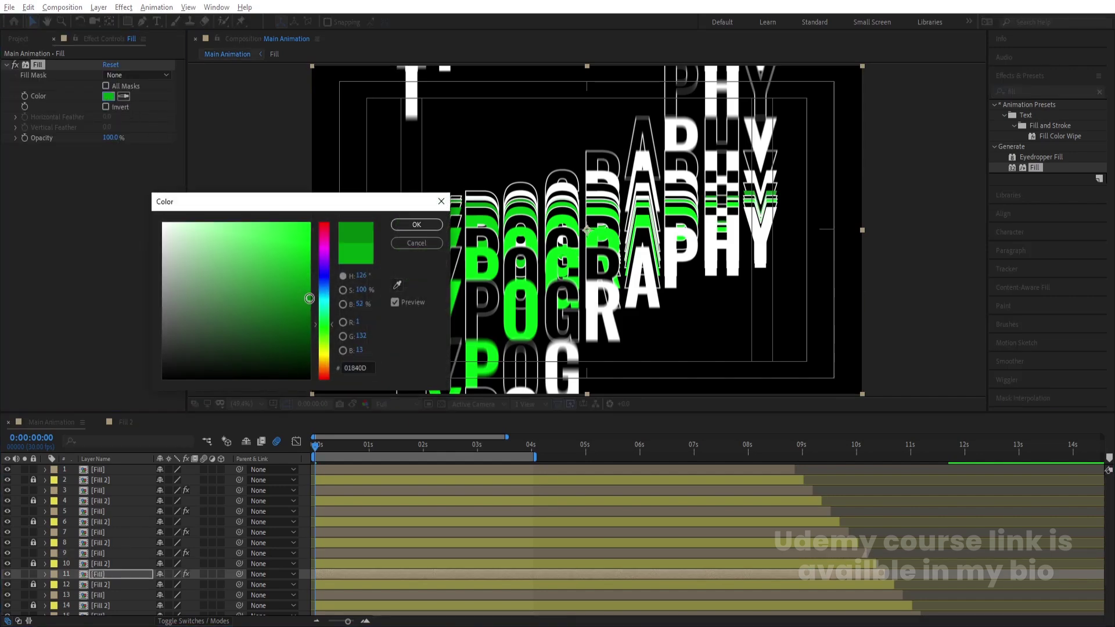
left_click(416, 224)
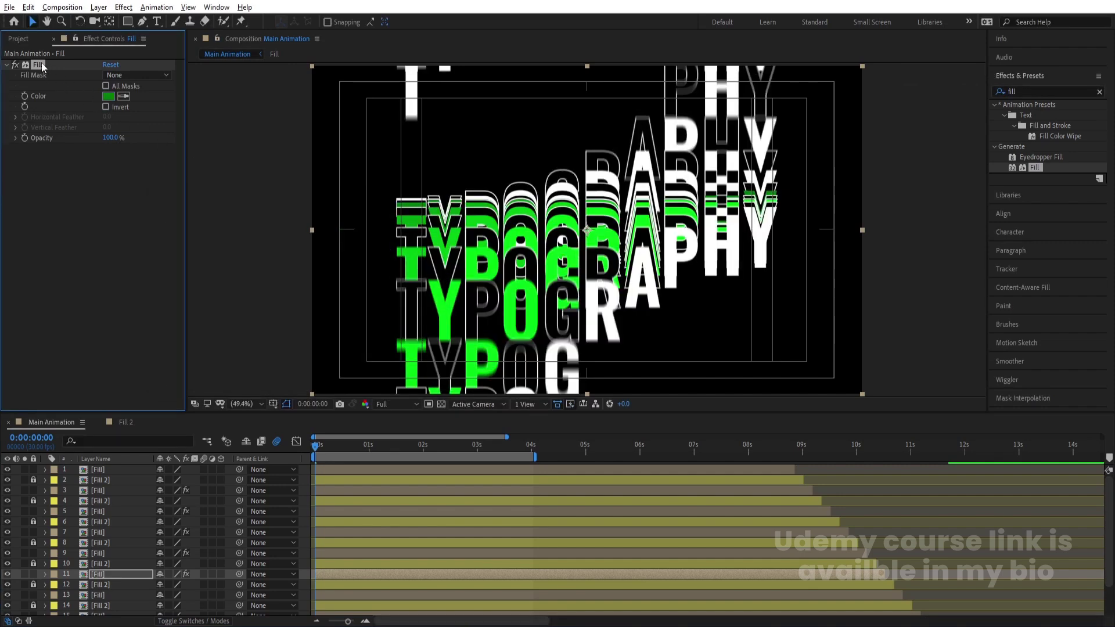
Copy the Fill effect from layer 11 to layer 13 and darken its color to 005808
scroll(113, 543, "down", 2)
left_click(99, 555)
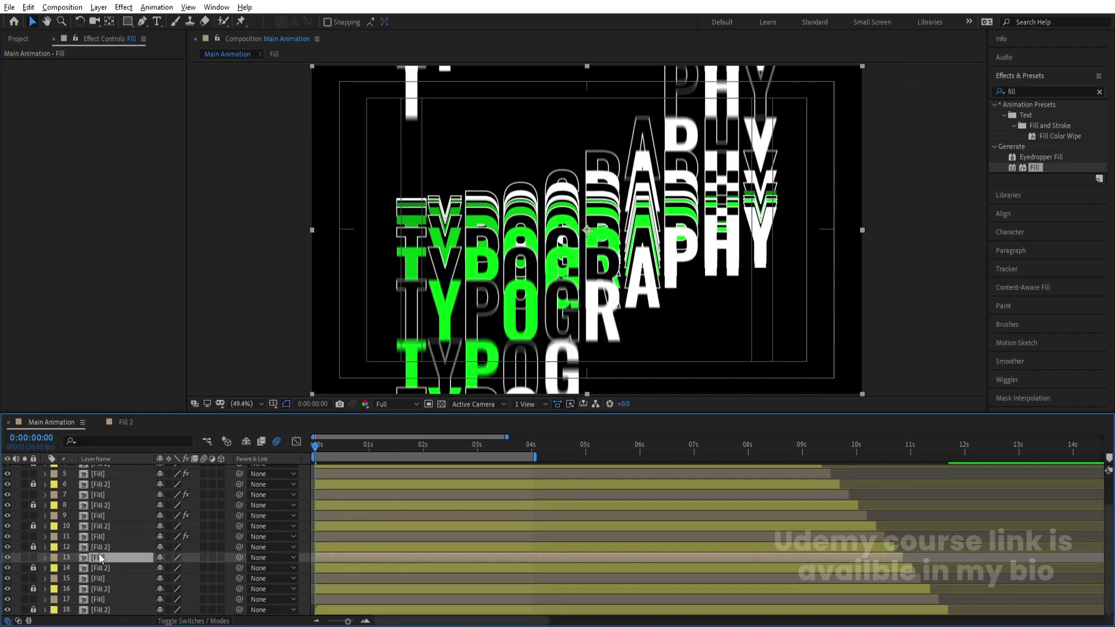
key("ctrl+v")
left_click(109, 96)
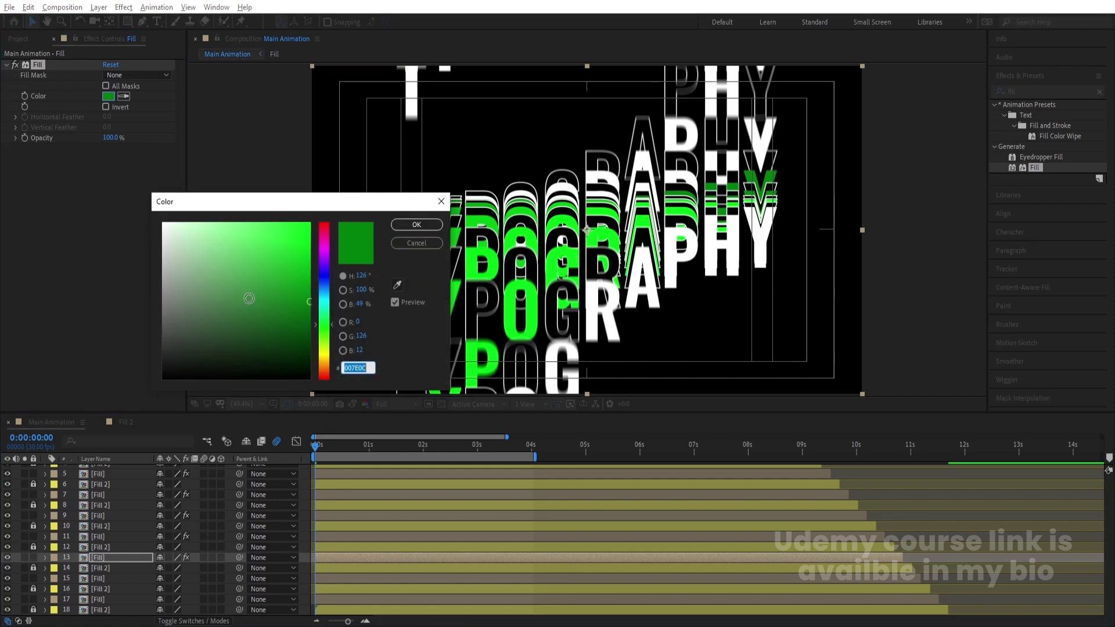
left_click_drag(249, 298, 316, 325)
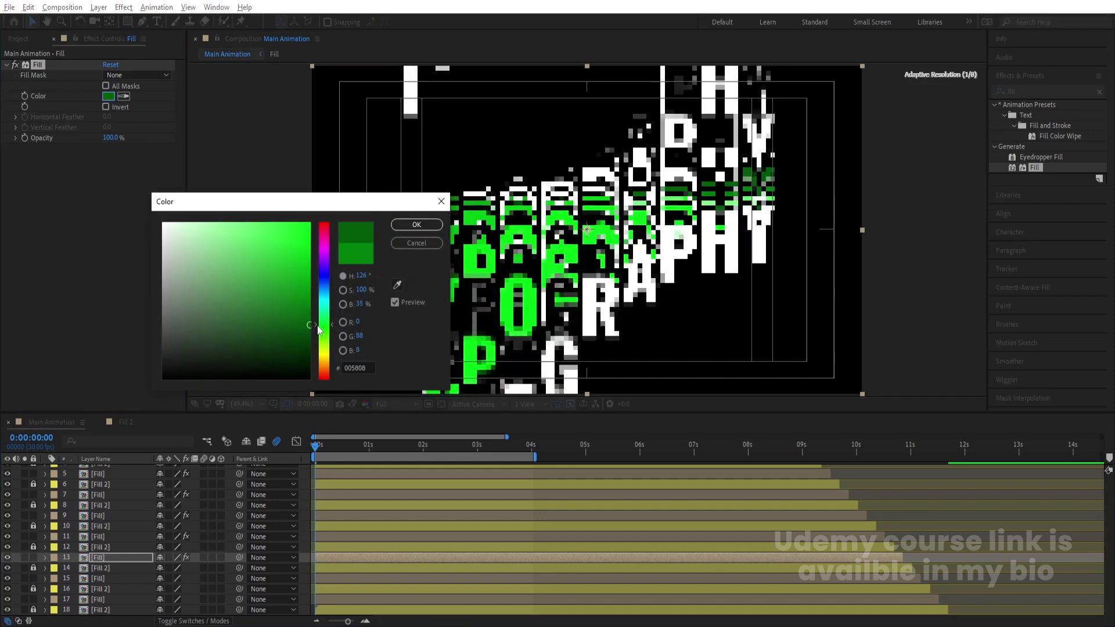
key("Return")
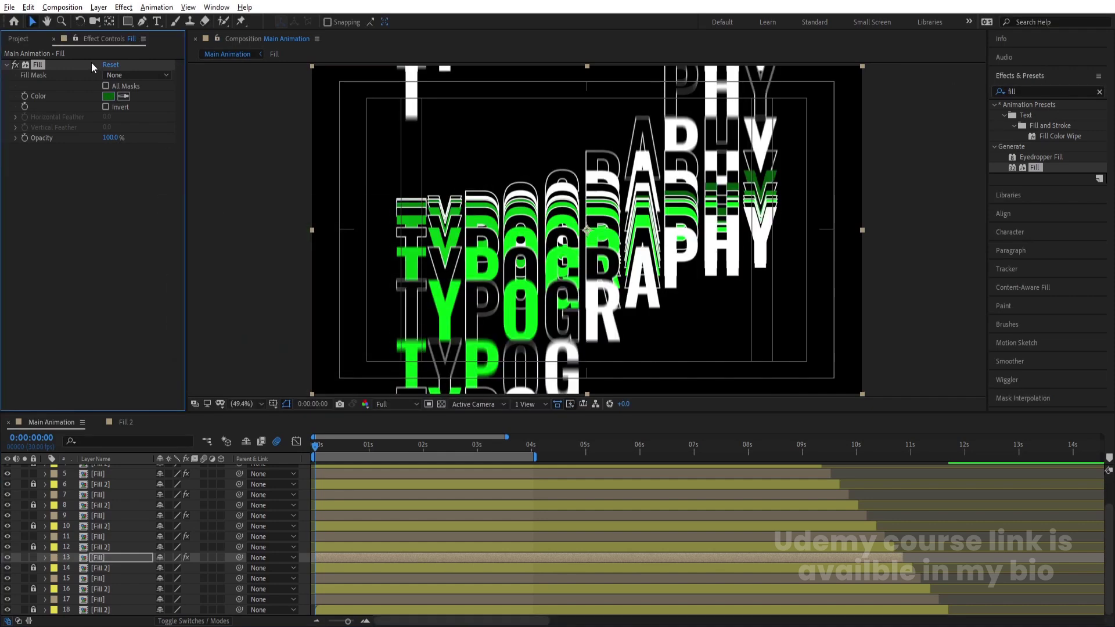
Copy the Fill effect from layer 13 to layer 15 and darken its color to a very dark green
left_click(119, 579)
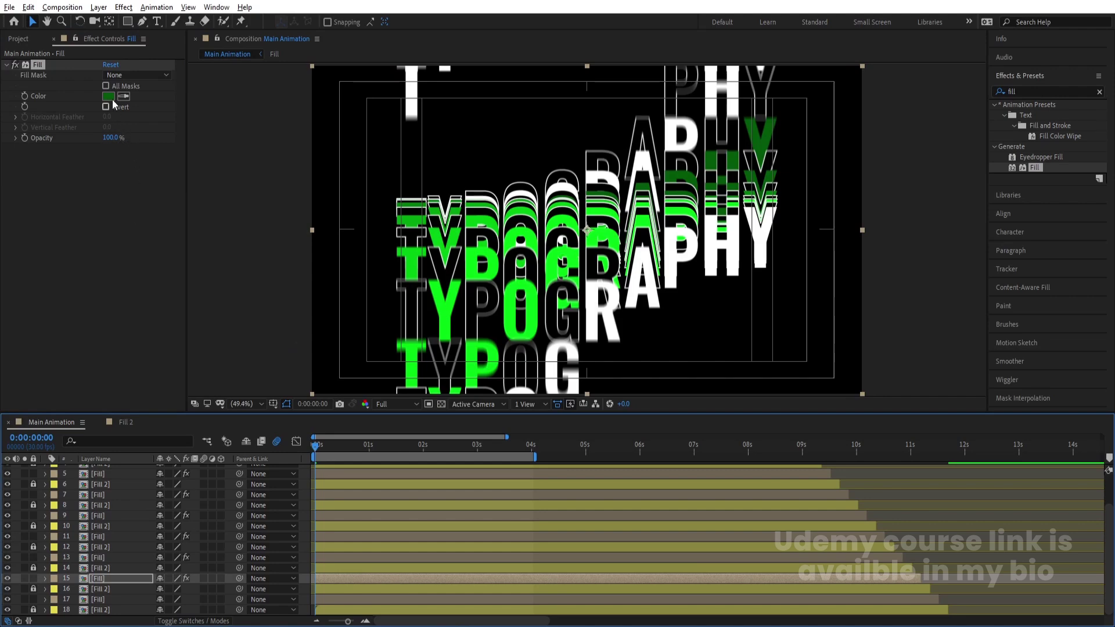
left_click(110, 95)
left_click_drag(312, 351, 319, 358)
key("Return")
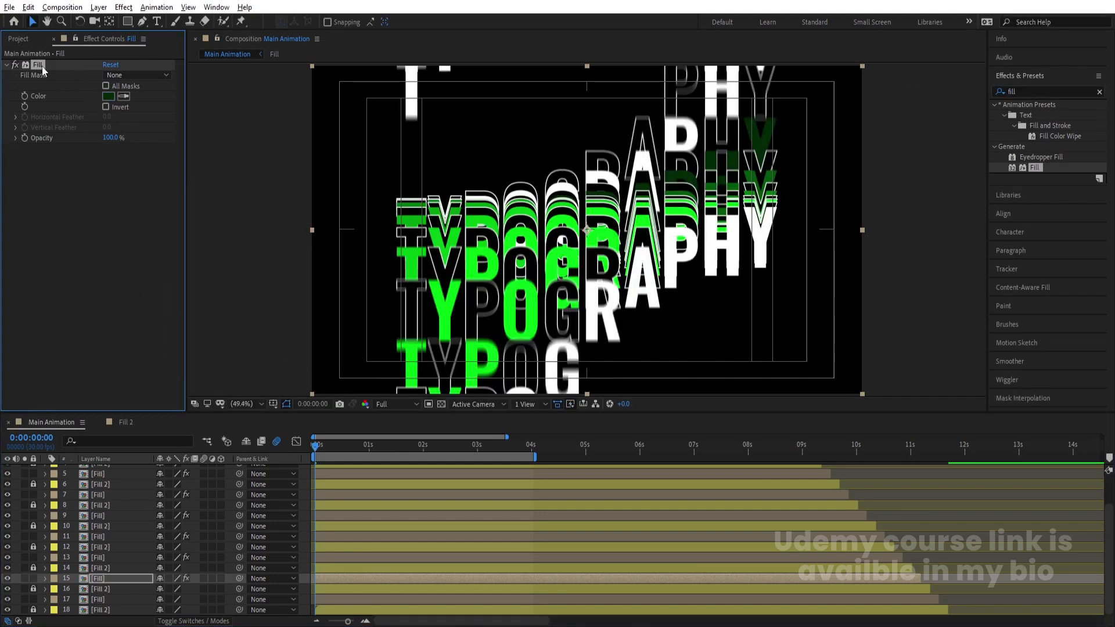
Copy the Fill effect from layer 15 to layer 17 and darken its color to a nearly black green
left_click(107, 600)
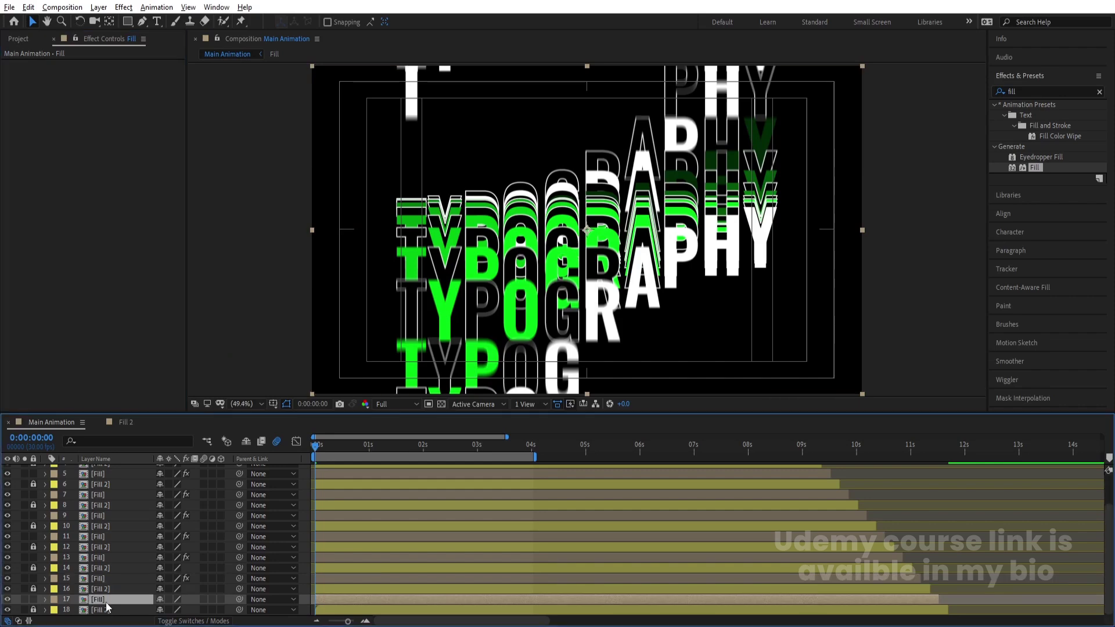
key("ctrl+v")
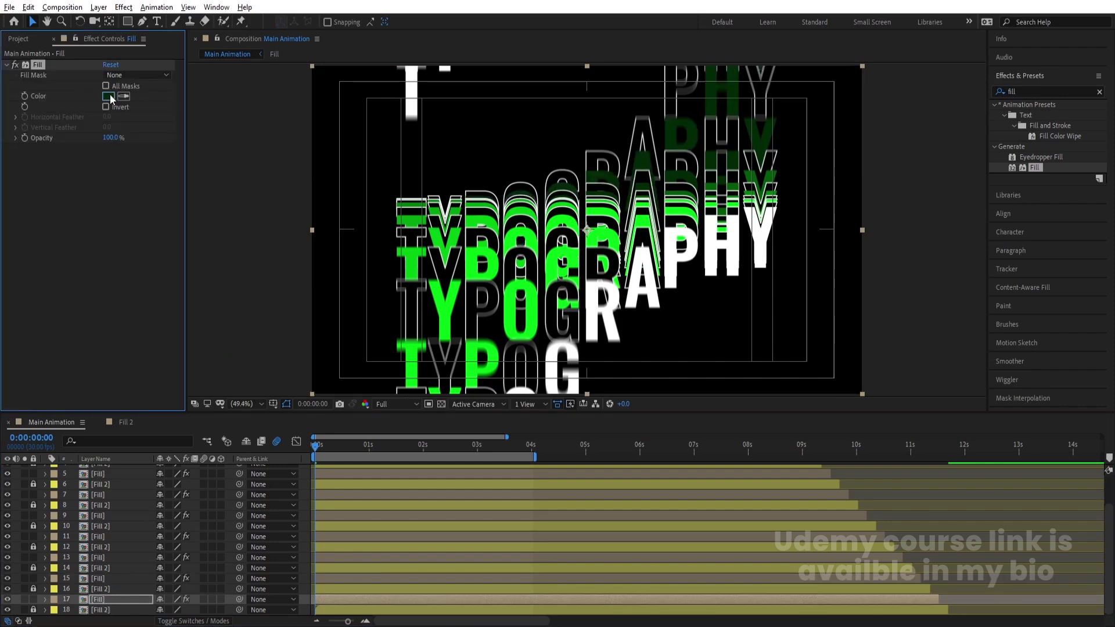
left_click(108, 96)
left_click_drag(308, 360, 309, 375)
key("Return")
Play back the Main Animation composition to check the green color gradation across the layers
key("space")
scroll(426, 503, "up", 2)
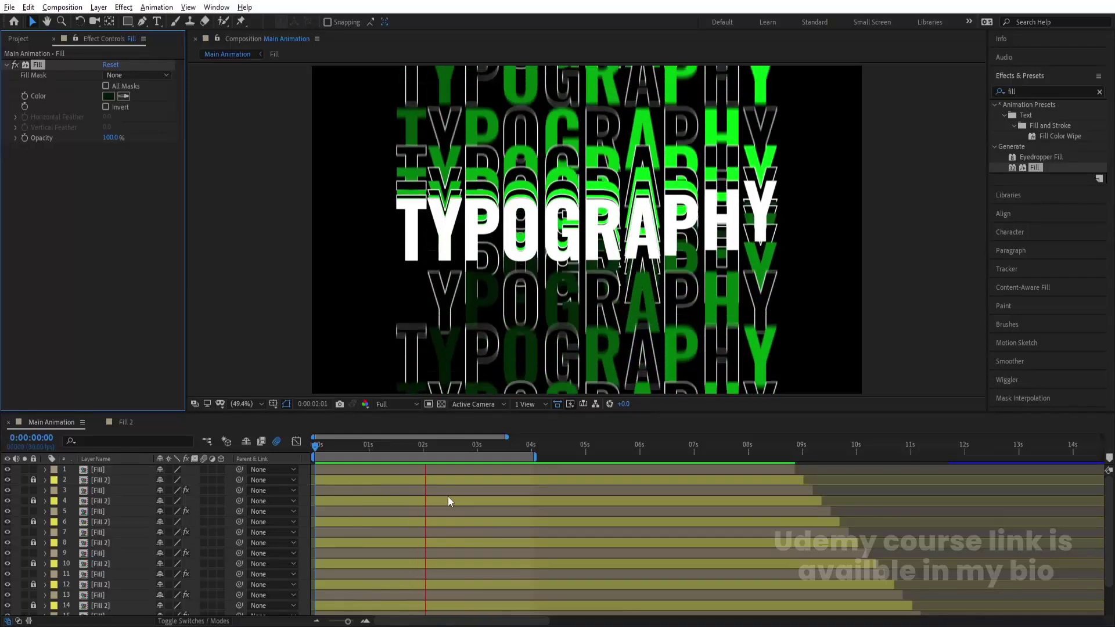
key("space")
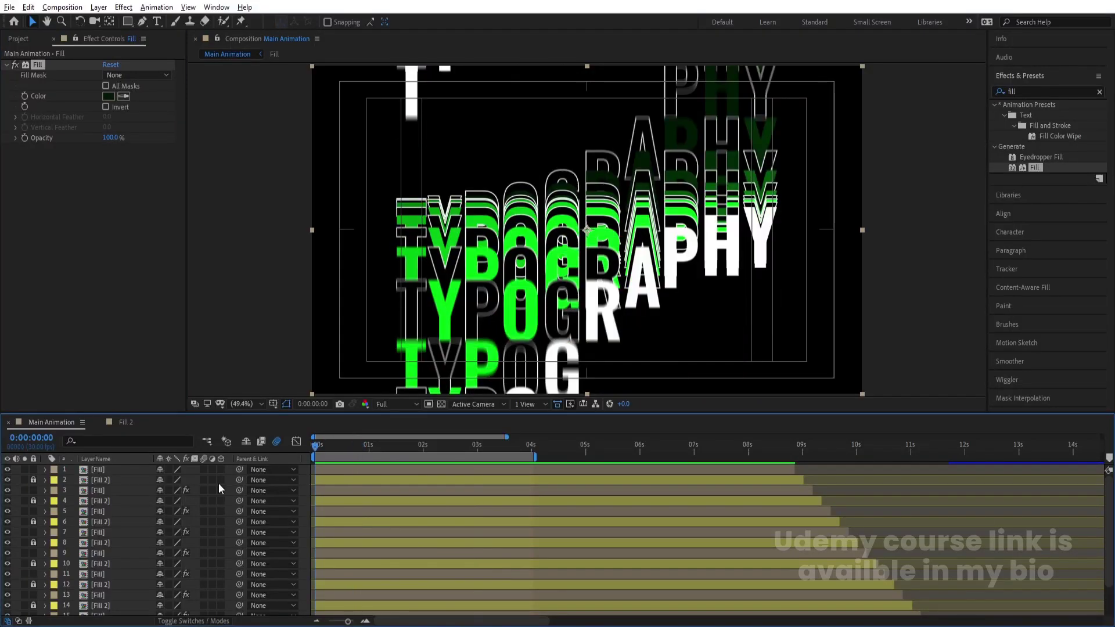
Unlock all the Fill 2 layers in the Main Animation composition
left_click_drag(36, 480, 28, 613)
scroll(69, 540, "up", 2)
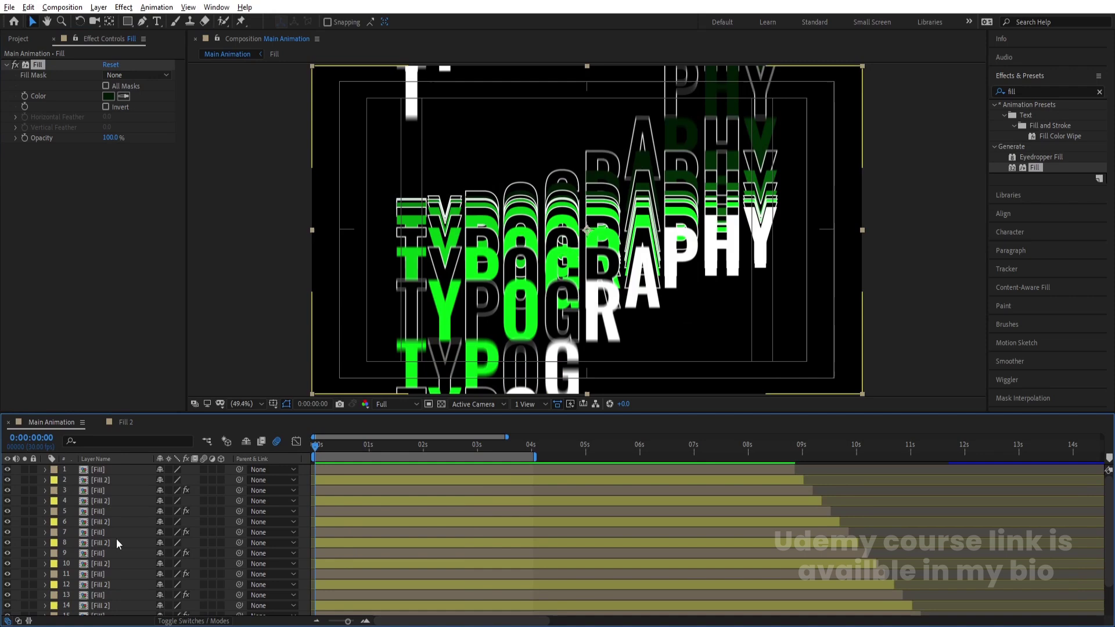
Apply a Drop Shadow effect to layer 1 with opacity 100%, distance 0 and softness 100
left_click(105, 470)
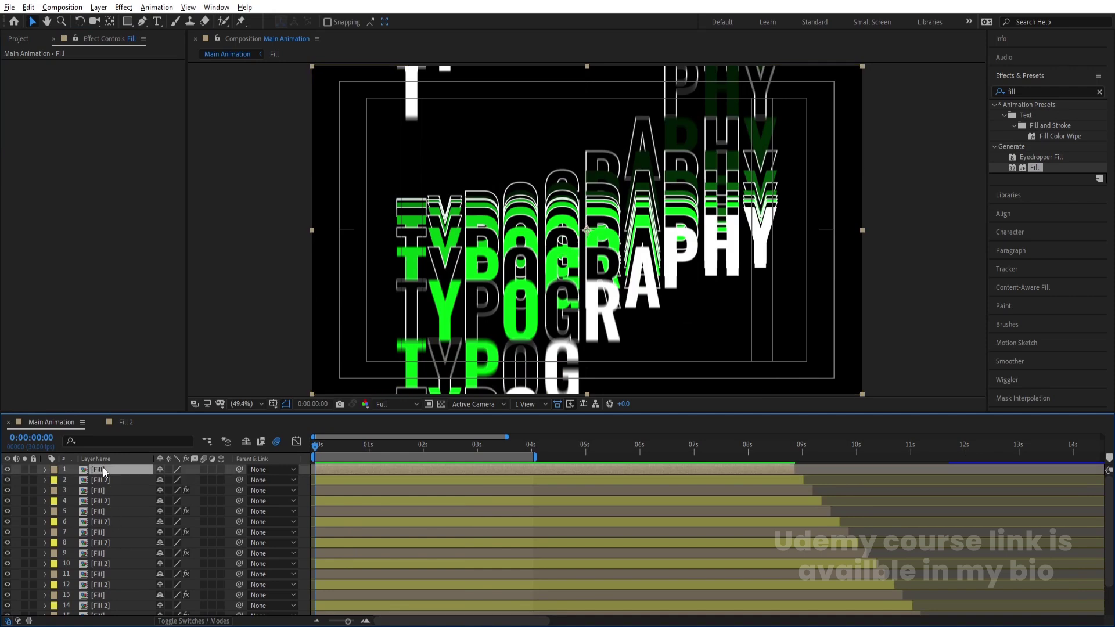
left_click(1027, 90)
type("drop")
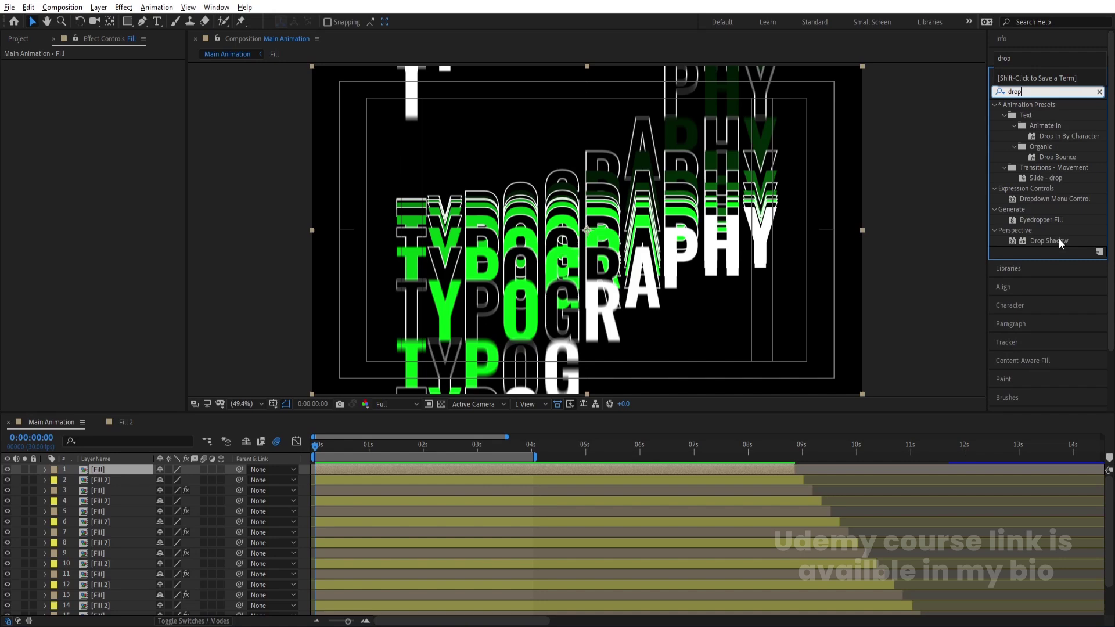
double_click(1058, 239)
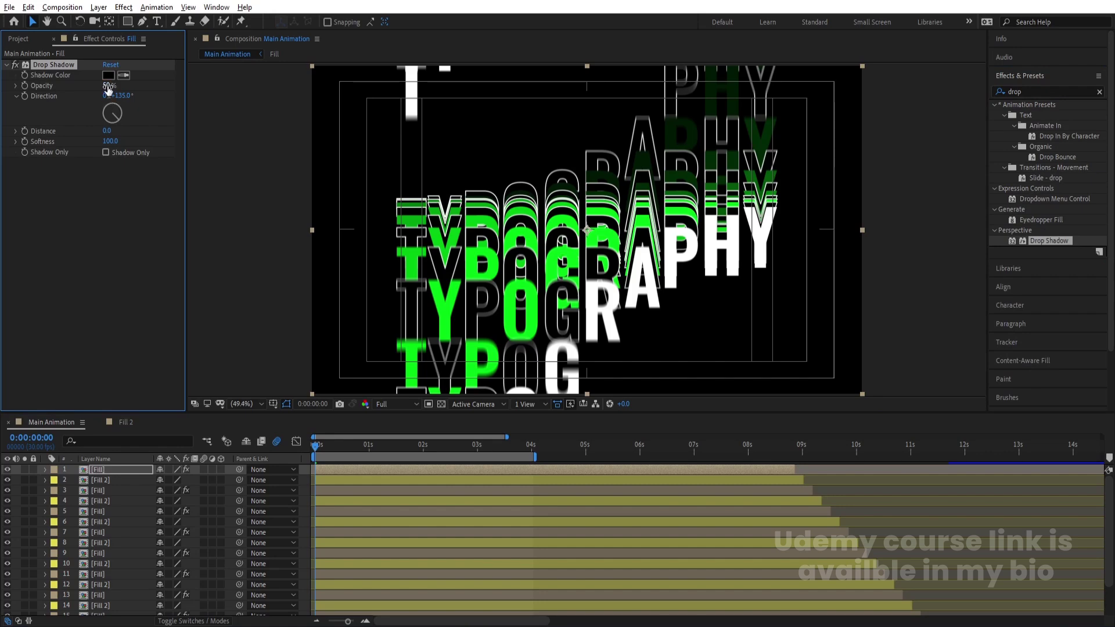
key("Return")
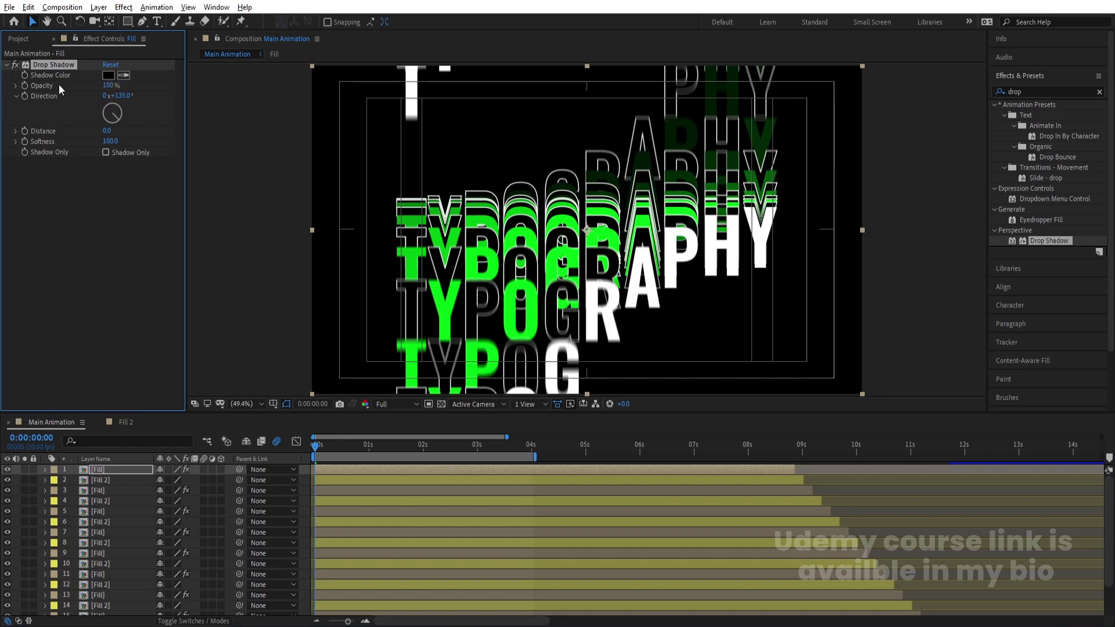
Copy the Drop Shadow effect from layer 1 to layers 2 through 18
left_click(109, 481)
scroll(110, 492, "down", 2)
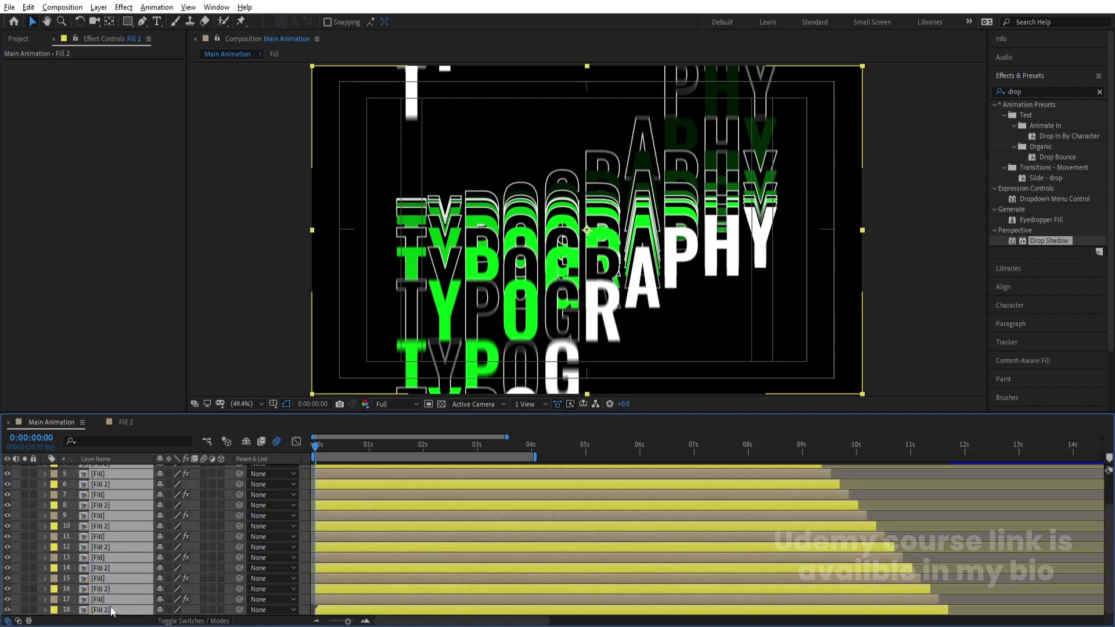
key("ctrl+a")
key("ctrl+v")
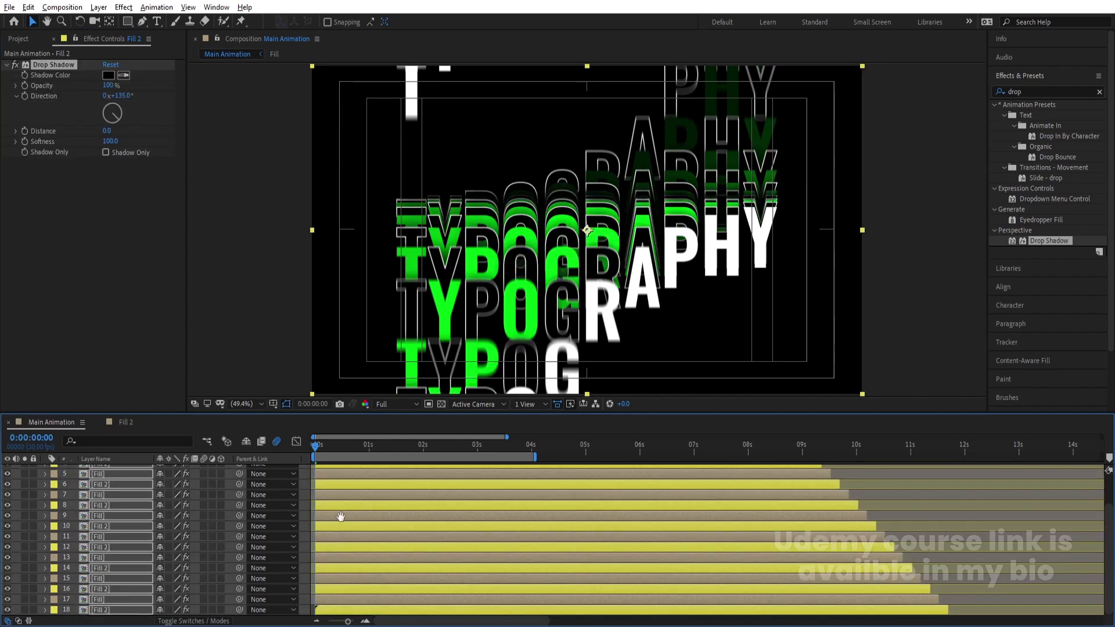
Preview the animation with the drop shadows from around 2:17 and 3:28, checking the loop back to the start
left_click(452, 445)
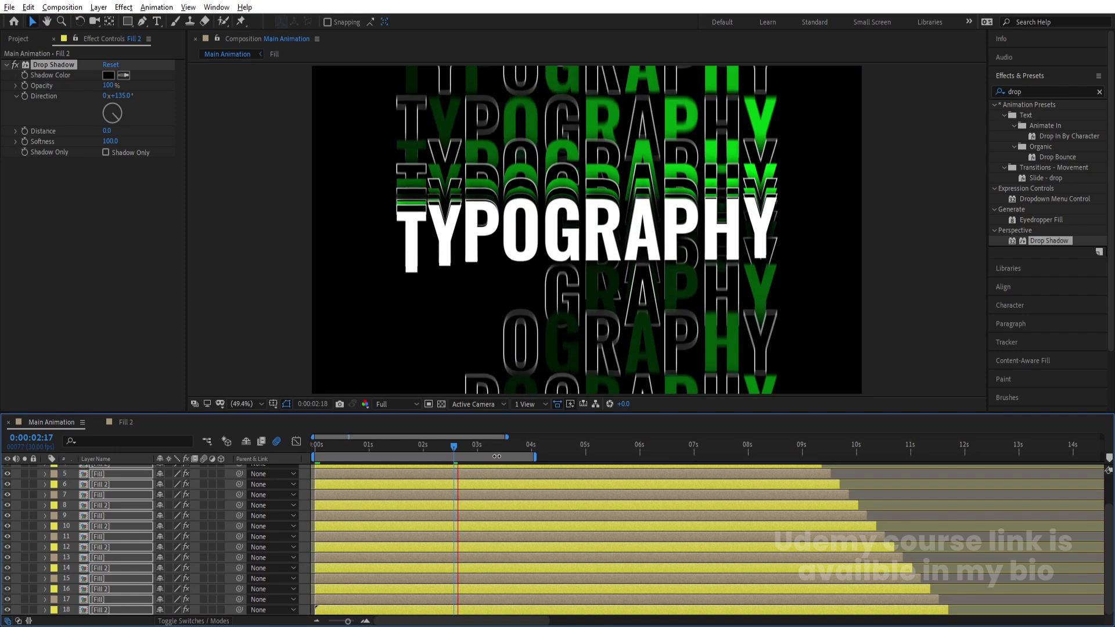
left_click(528, 446)
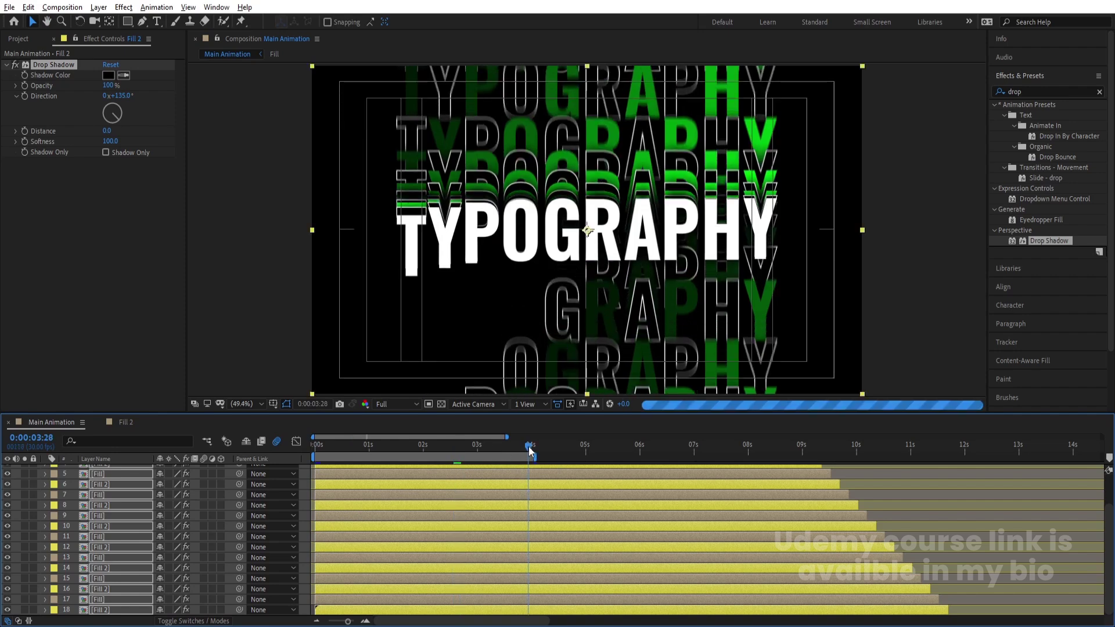
key("space")
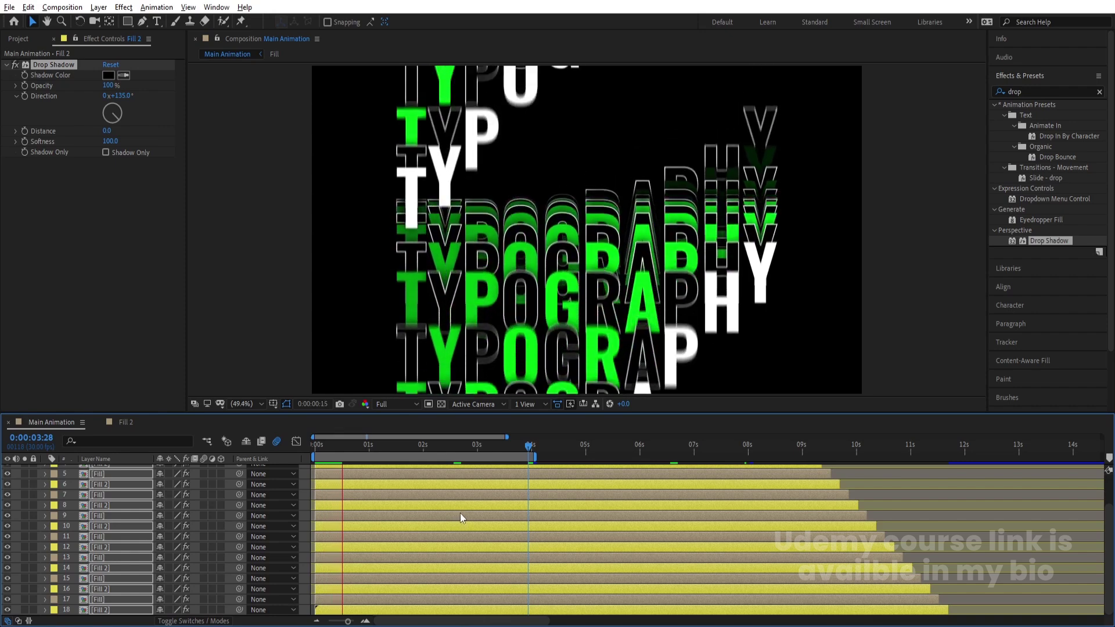
key("space")
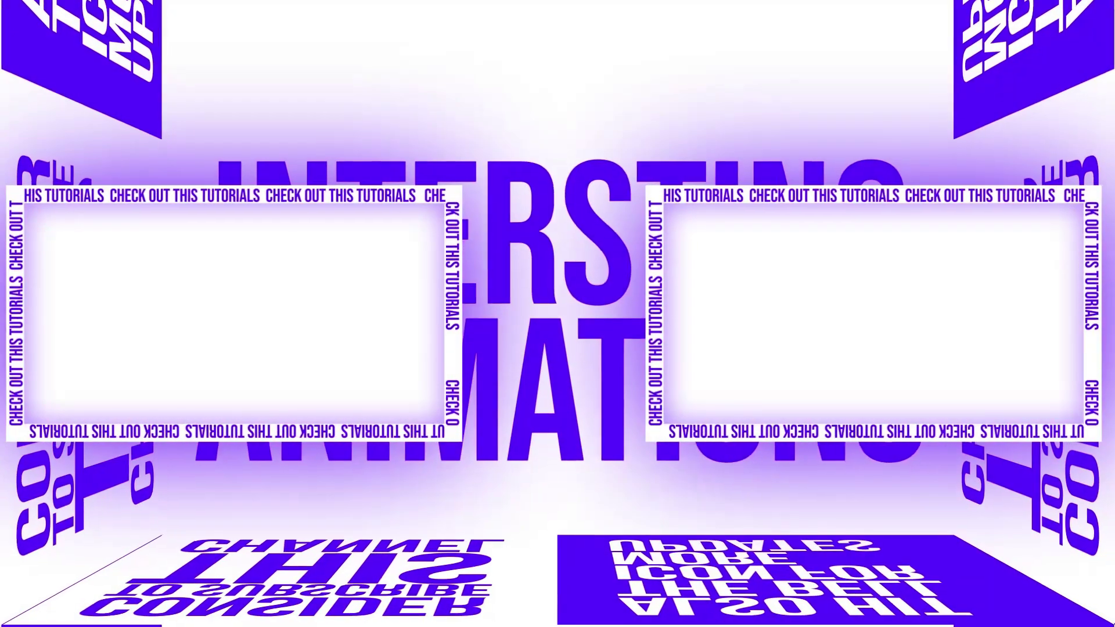